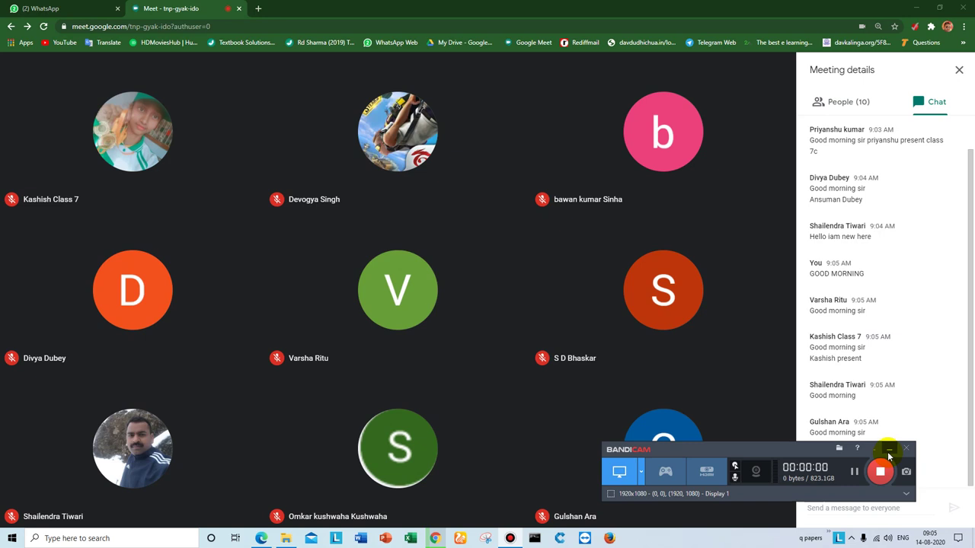
Minimize the Bandicam toolbar and admit the waiting participant into the class meeting
click(888, 451)
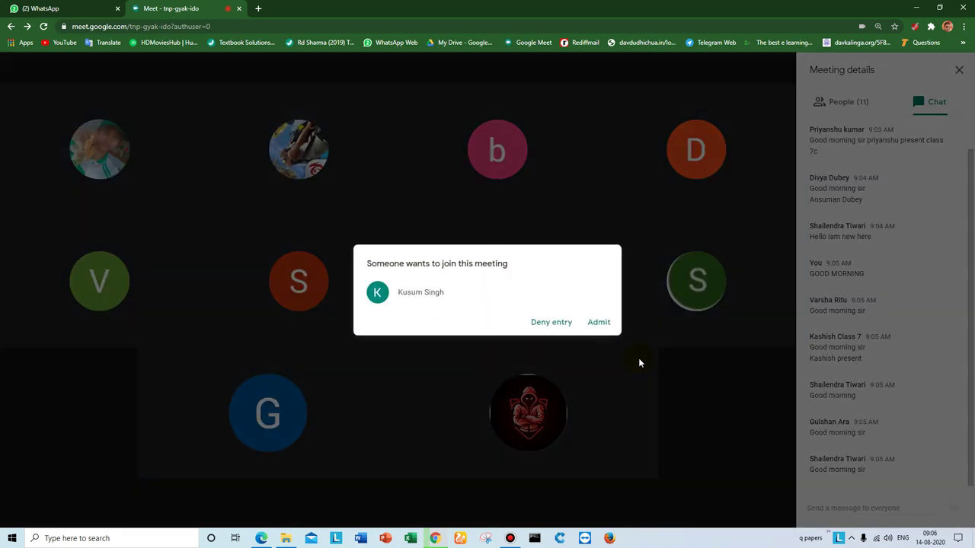
click(598, 322)
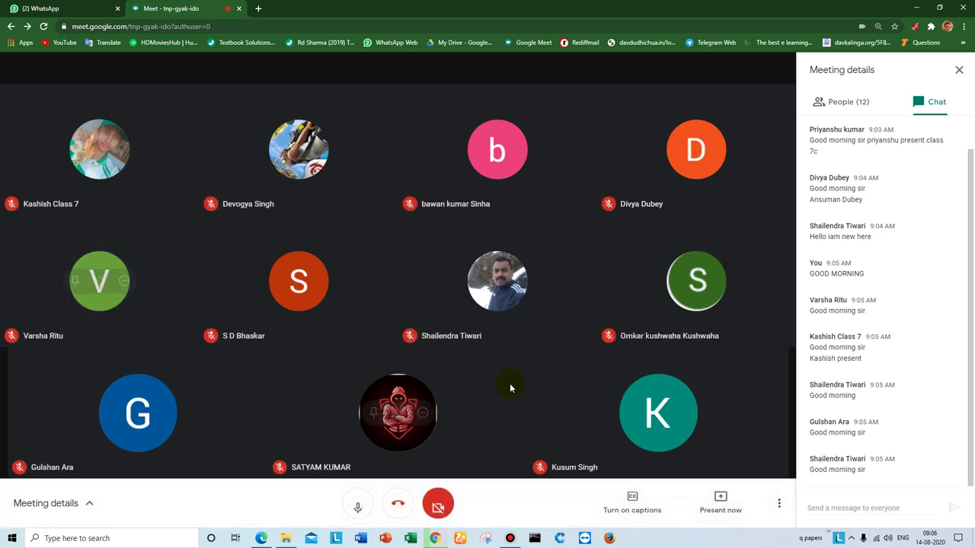
mouse_move(543, 310)
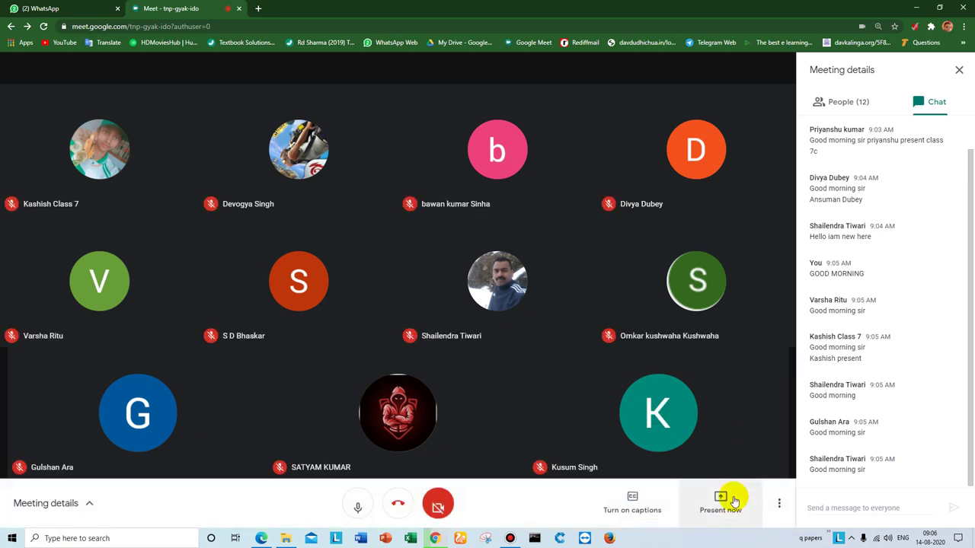
Share the entire screen with everyone in Meet and hide the sharing notice bar
click(734, 501)
right_click(734, 501)
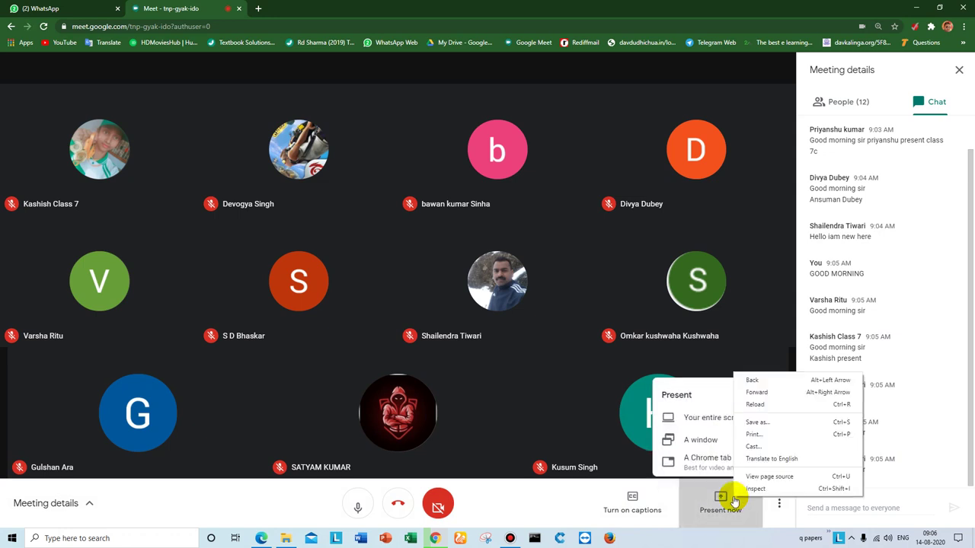
click(714, 414)
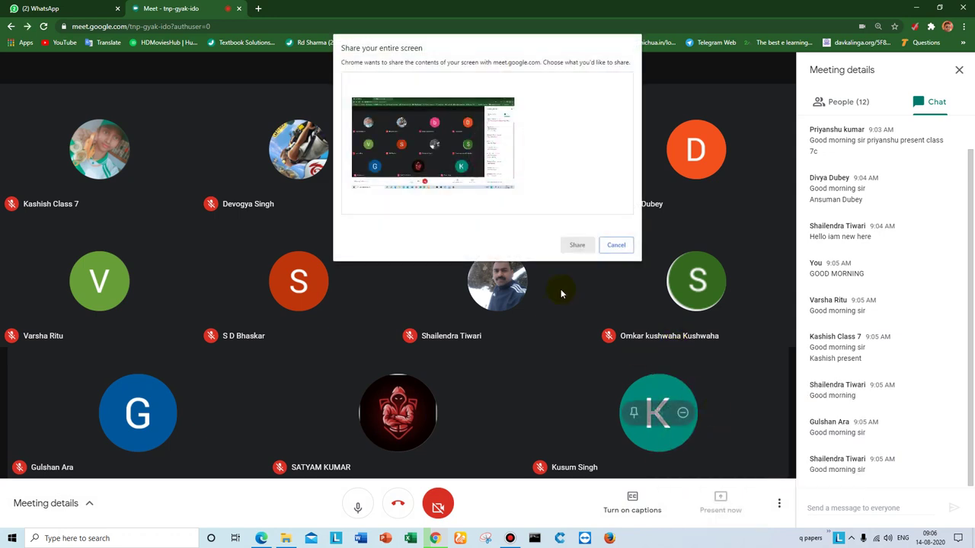
click(470, 203)
click(577, 244)
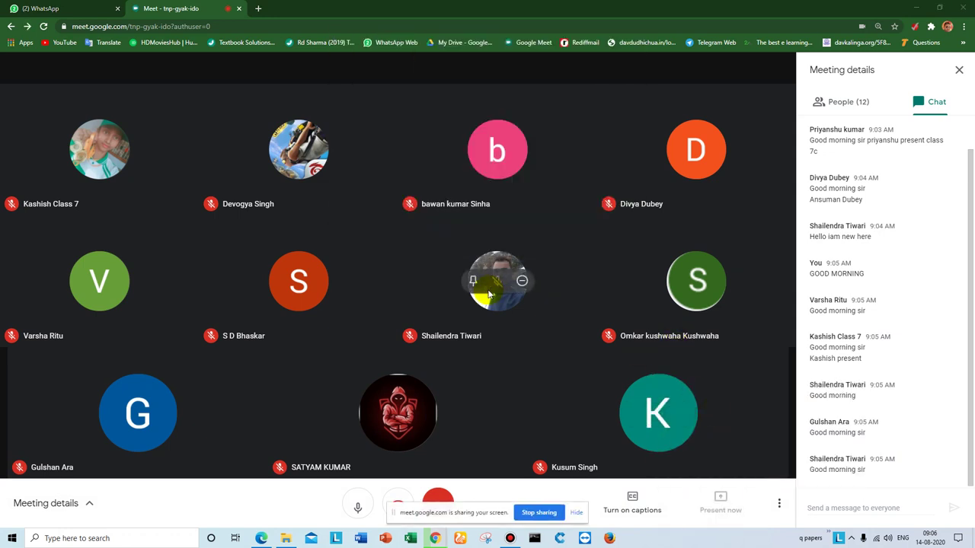
click(577, 515)
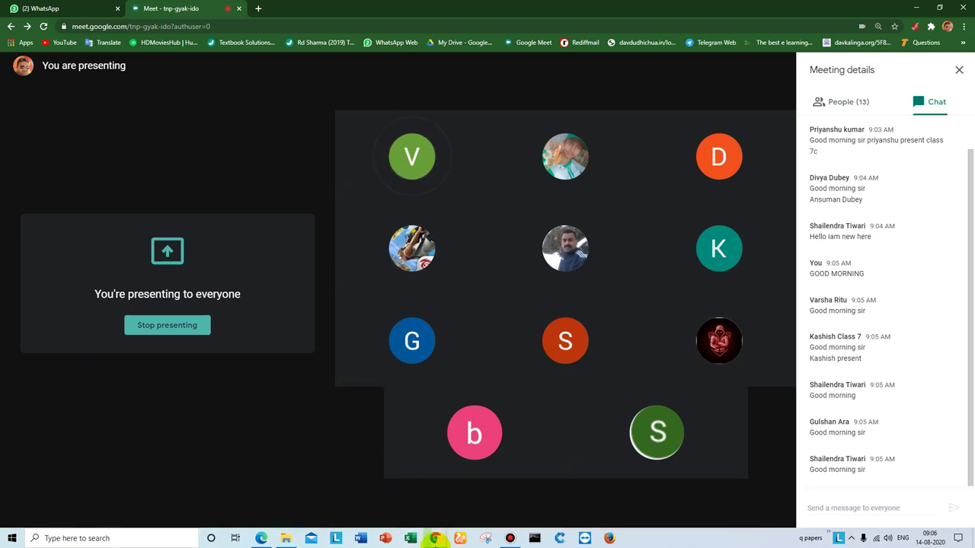
mouse_move(435, 533)
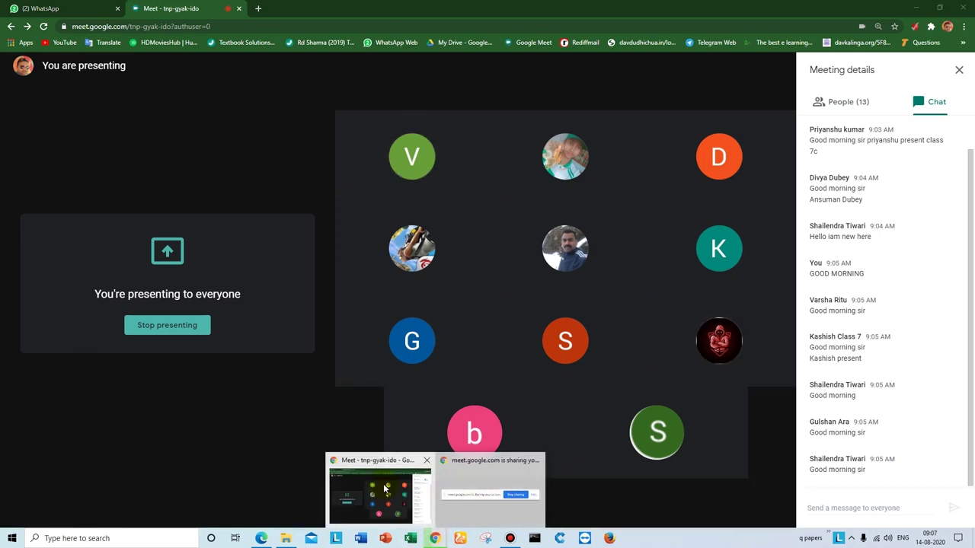
Search Google for 'gimp download' in a new Chrome tab and return to the results window
click(258, 10)
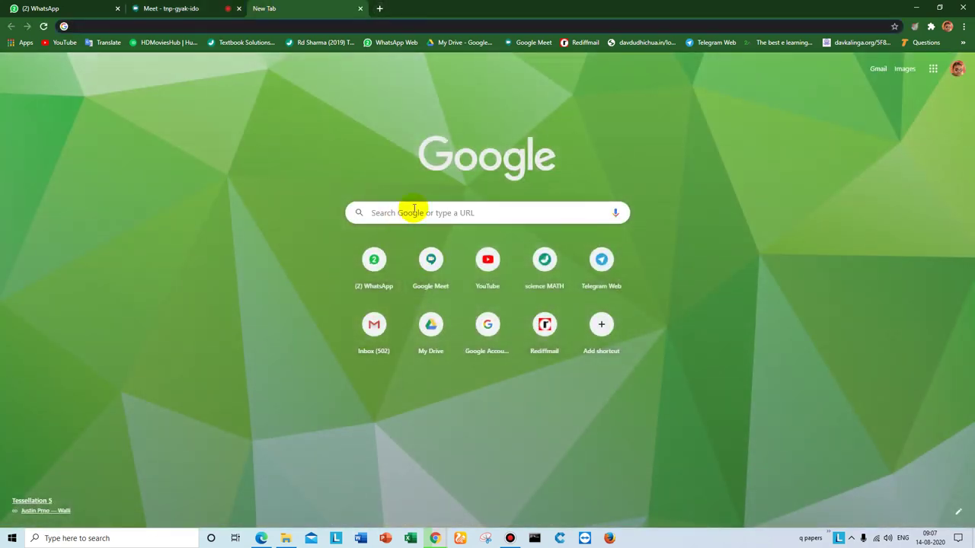
click(425, 211)
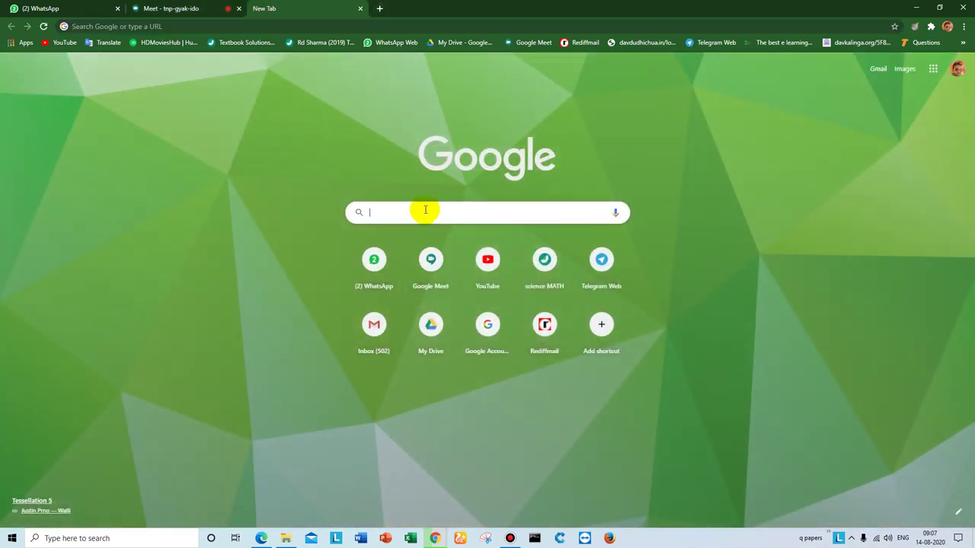
text(GIMP)
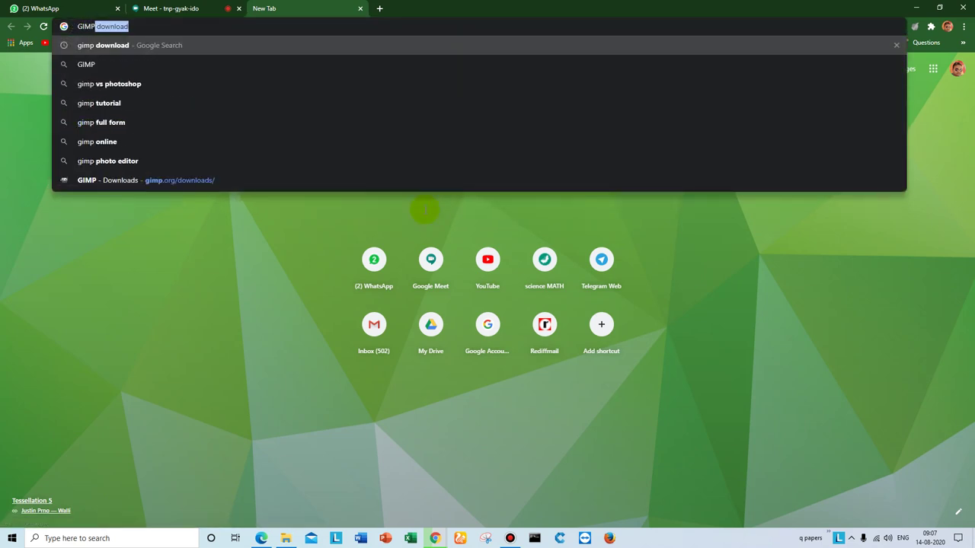
key(Return)
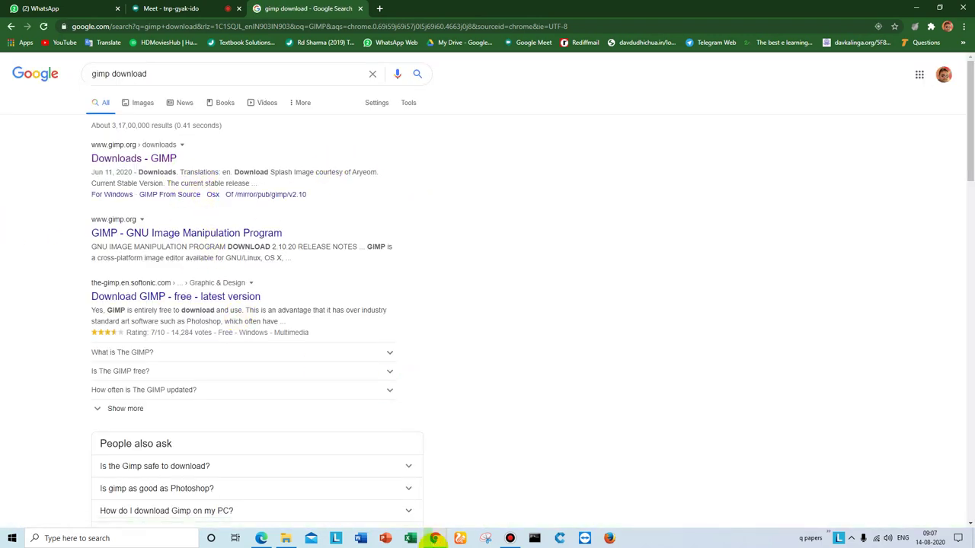
mouse_move(434, 537)
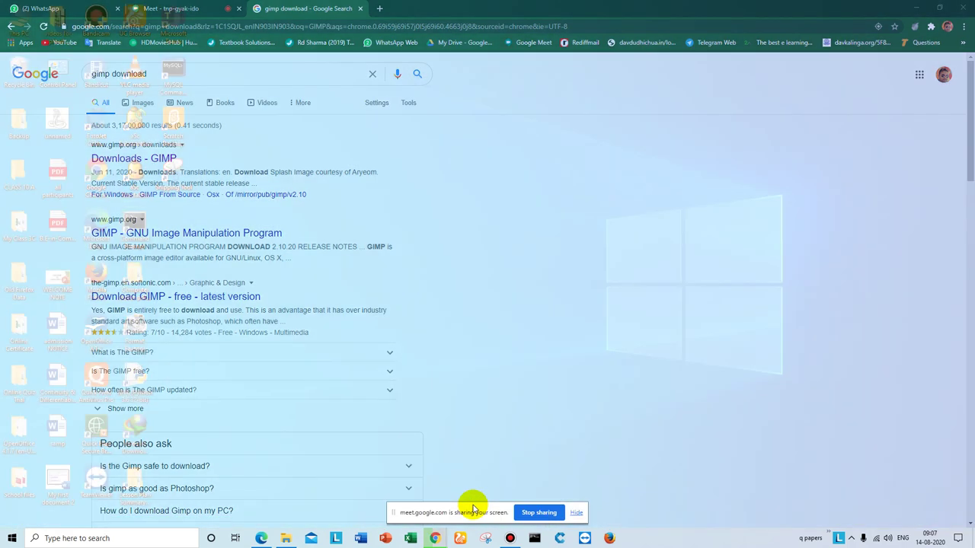
click(480, 501)
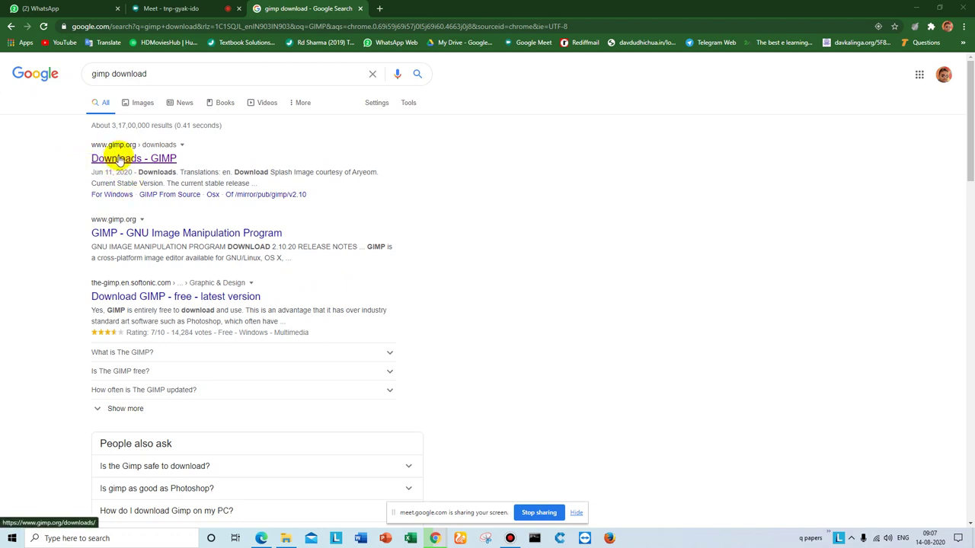
Open the 'Downloads - GIMP' page and start the direct GIMP 2.10.20 installer download
click(113, 157)
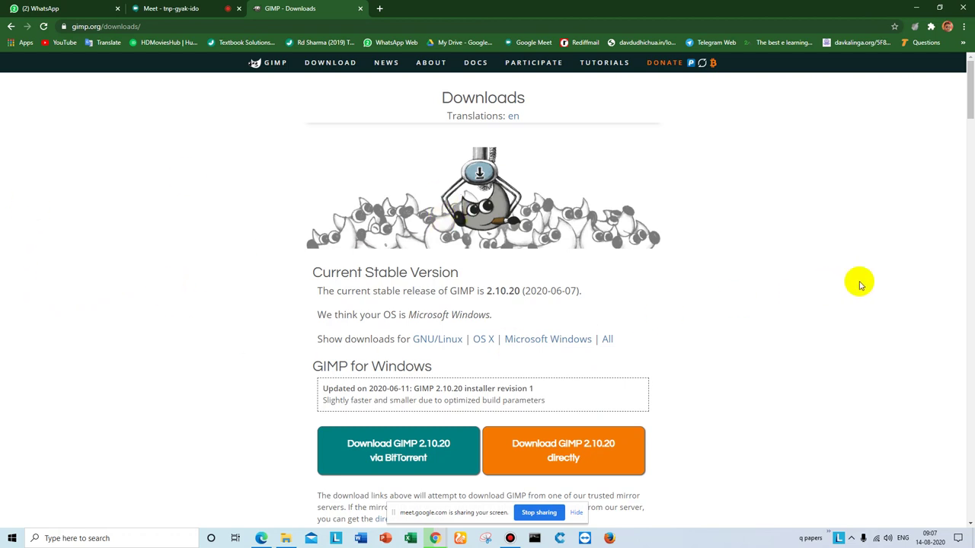
scroll(859, 284, down, 2)
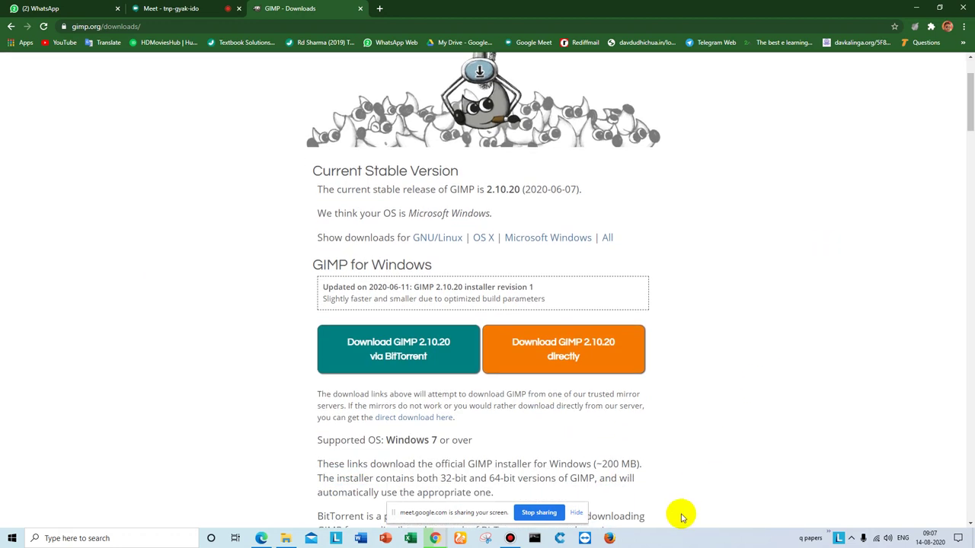
click(578, 514)
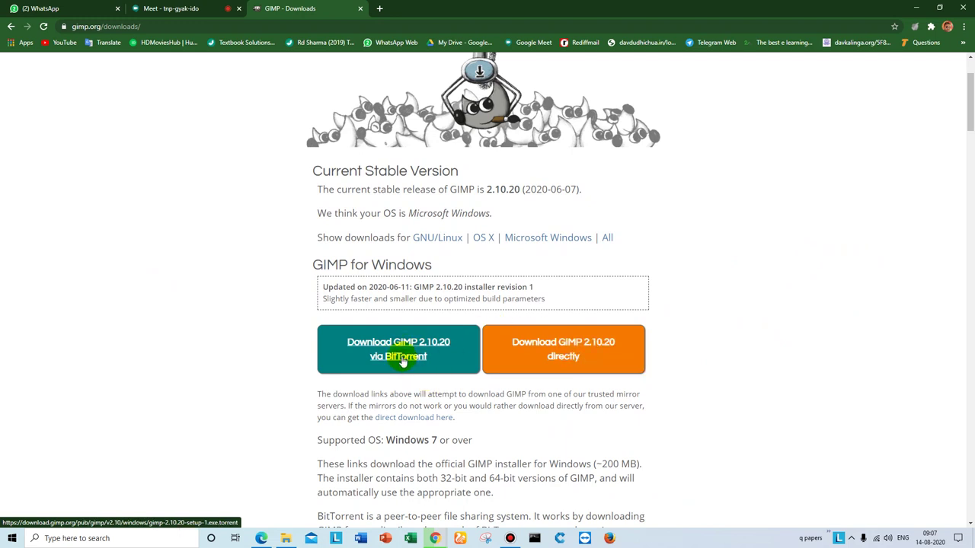
click(568, 356)
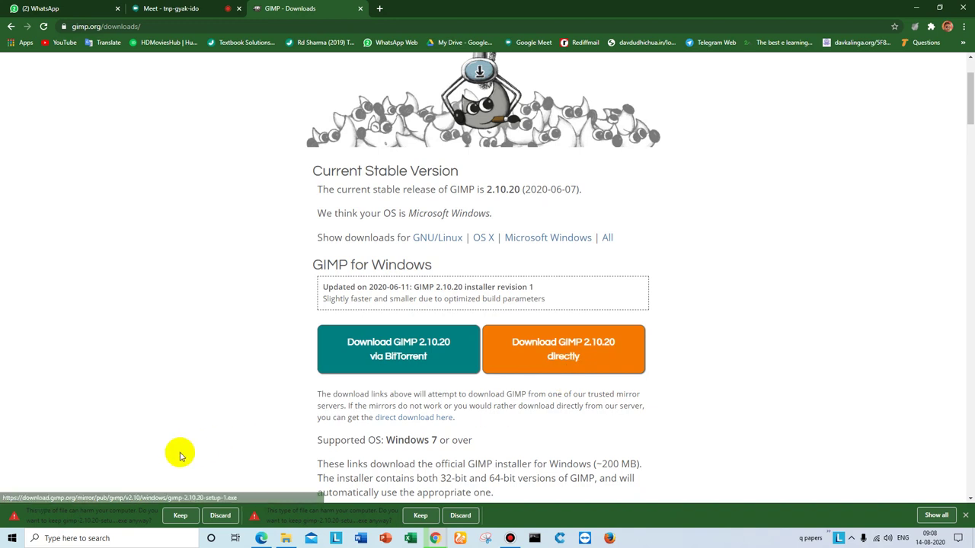
Discard the duplicate download and keep the gimp-2.10.20-setup-1.exe installer
click(460, 515)
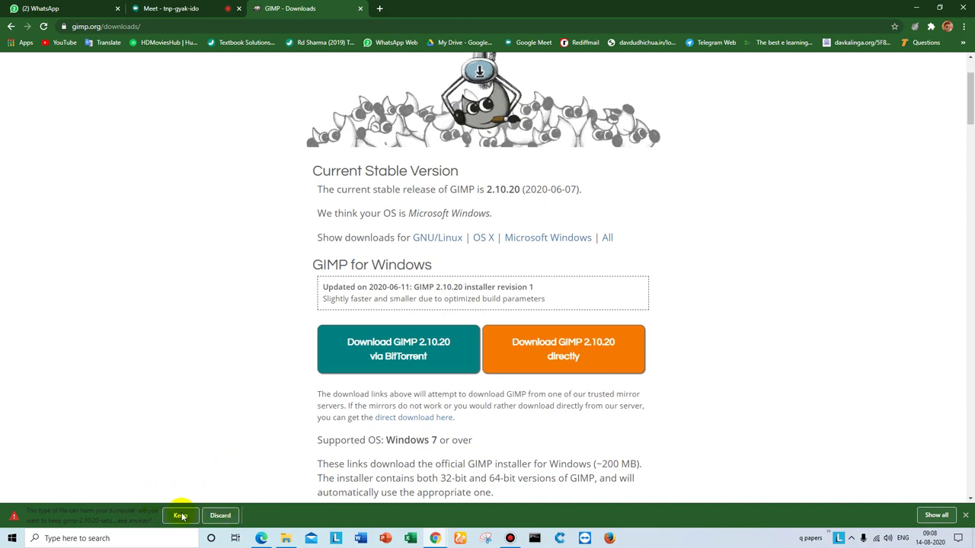
click(181, 516)
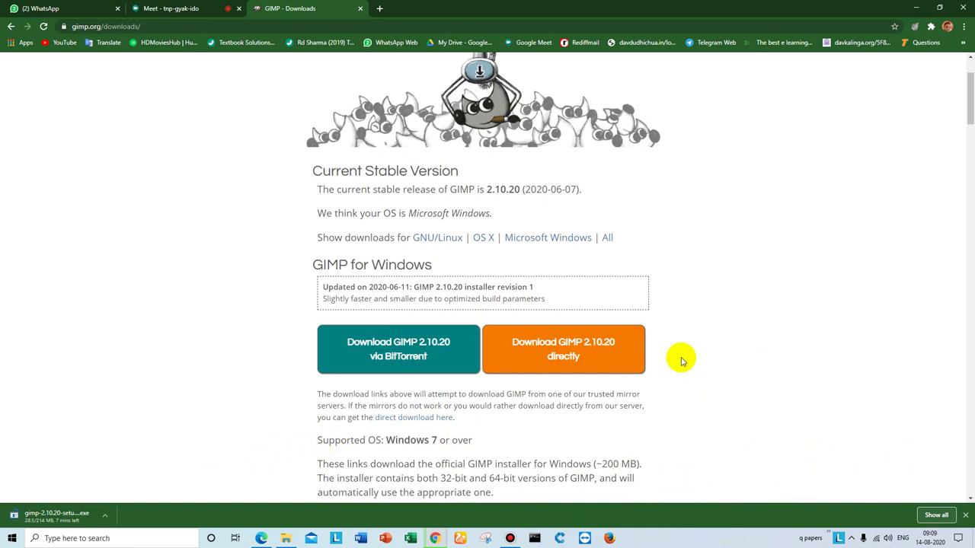
Minimize the browser and refresh the desktop four times from its context menu
click(921, 12)
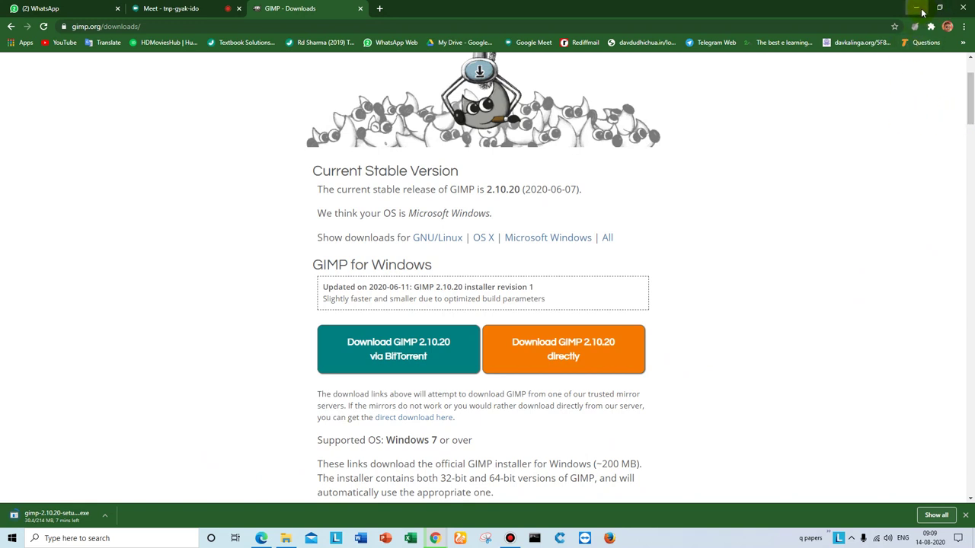
right_click(518, 274)
click(550, 306)
right_click(265, 304)
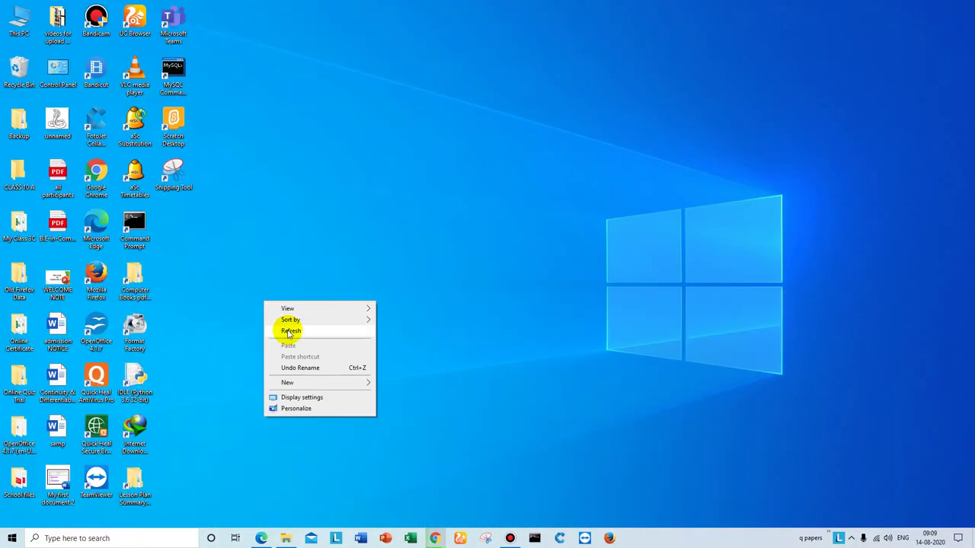
click(279, 326)
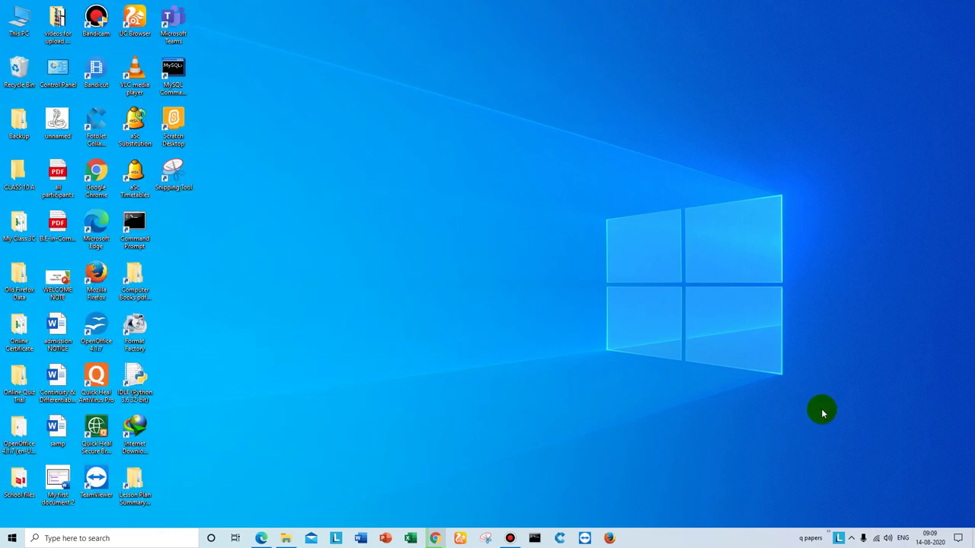
right_click(384, 301)
click(415, 333)
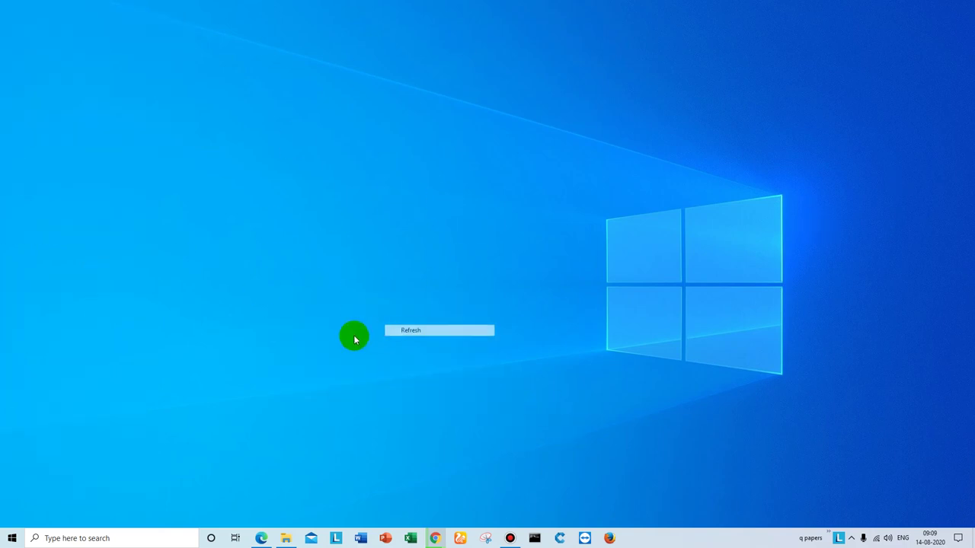
right_click(354, 336)
click(373, 367)
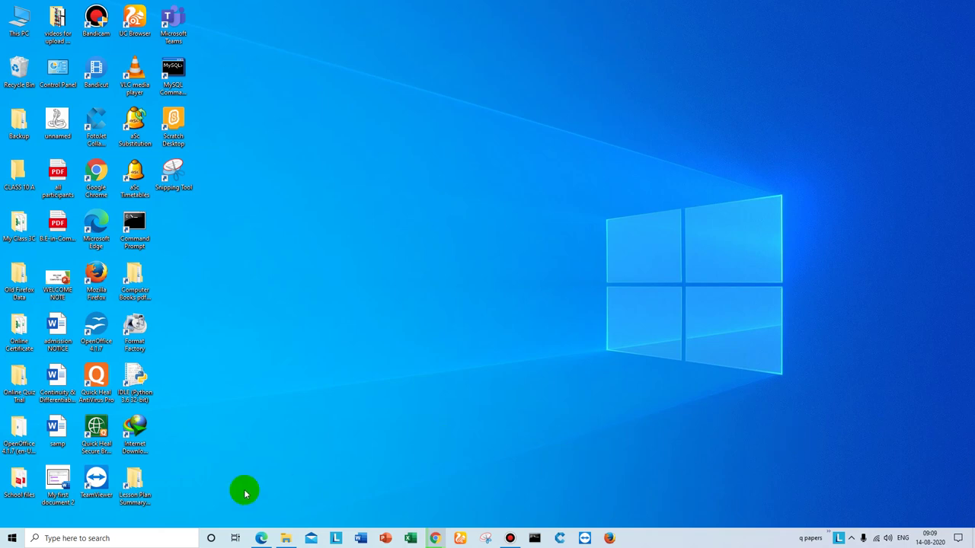
click(255, 537)
Bring up the 7.pdf textbook in Edge and jump to page 44
click(256, 537)
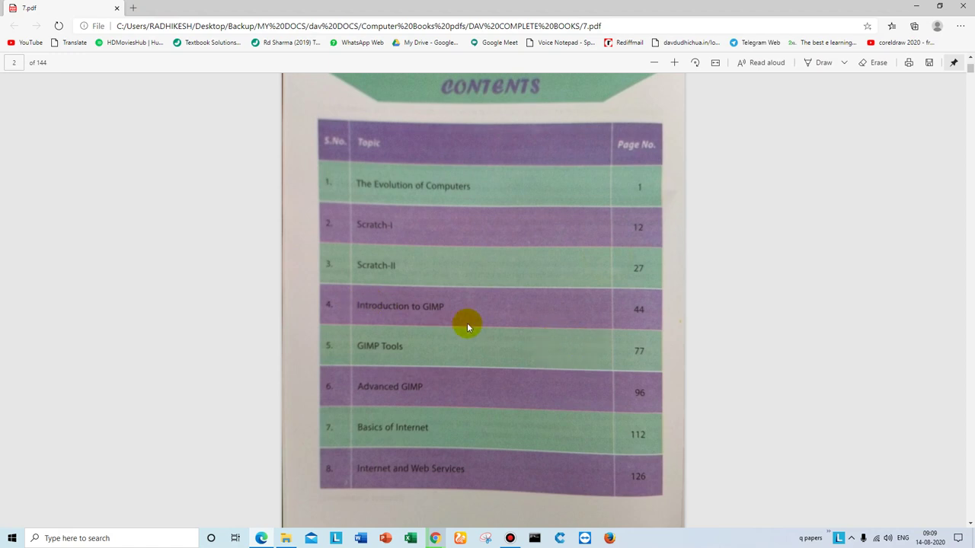
click(15, 62)
text(44)
key(Return)
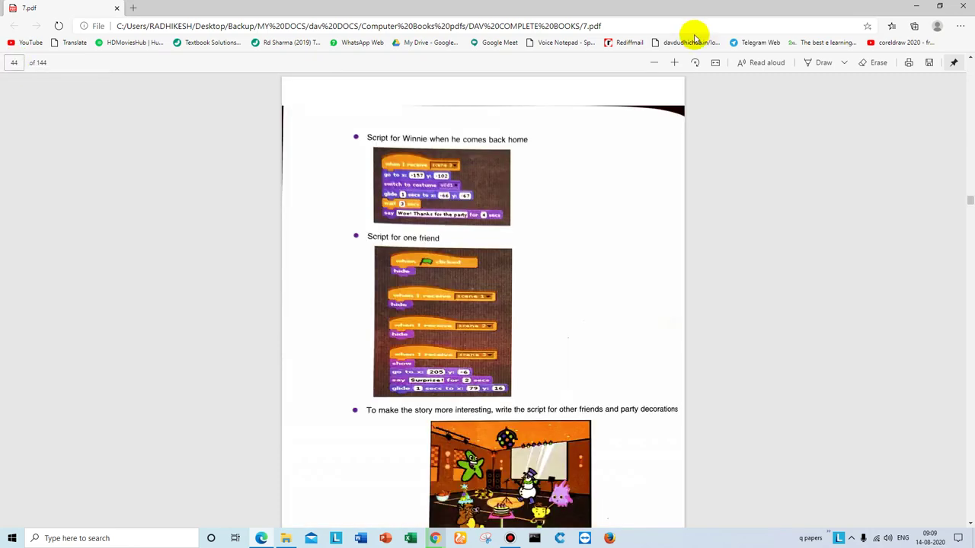
Scroll to page 46, the Introduction to GIMP chapter's learning objectives
scroll(294, 374, up, 5)
scroll(295, 379, up, 5)
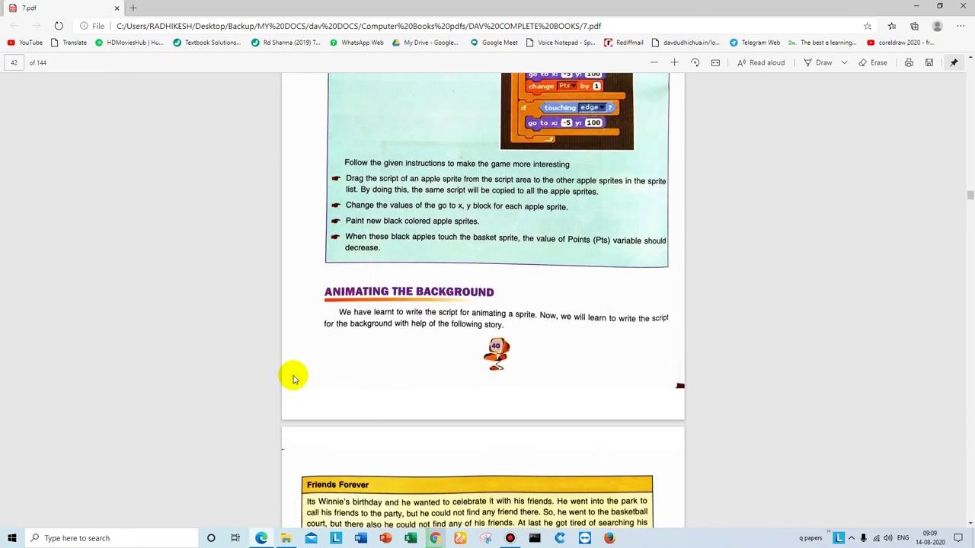
scroll(279, 381, up, 1)
scroll(279, 381, up, 4)
scroll(281, 381, up, 3)
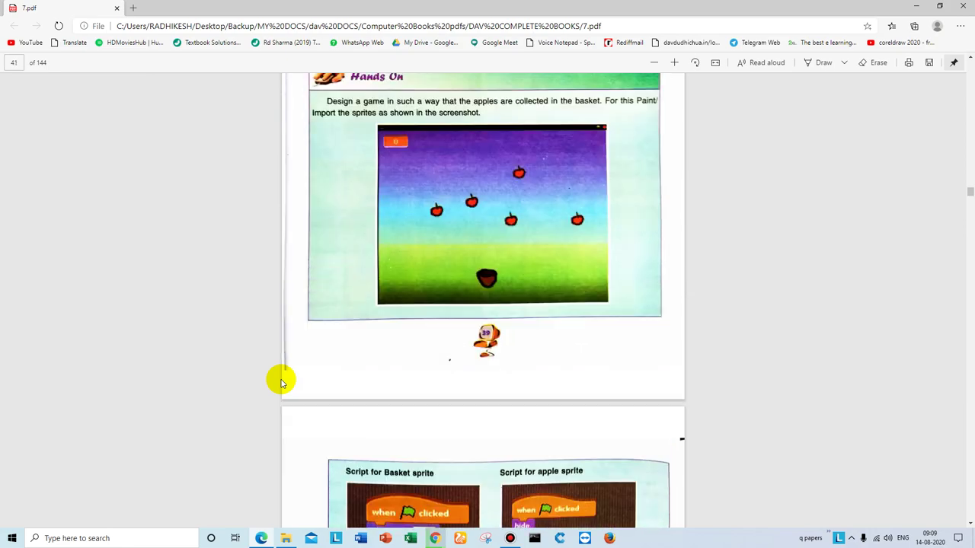
scroll(280, 381, down, 1)
scroll(281, 381, down, 5)
scroll(280, 381, down, 5)
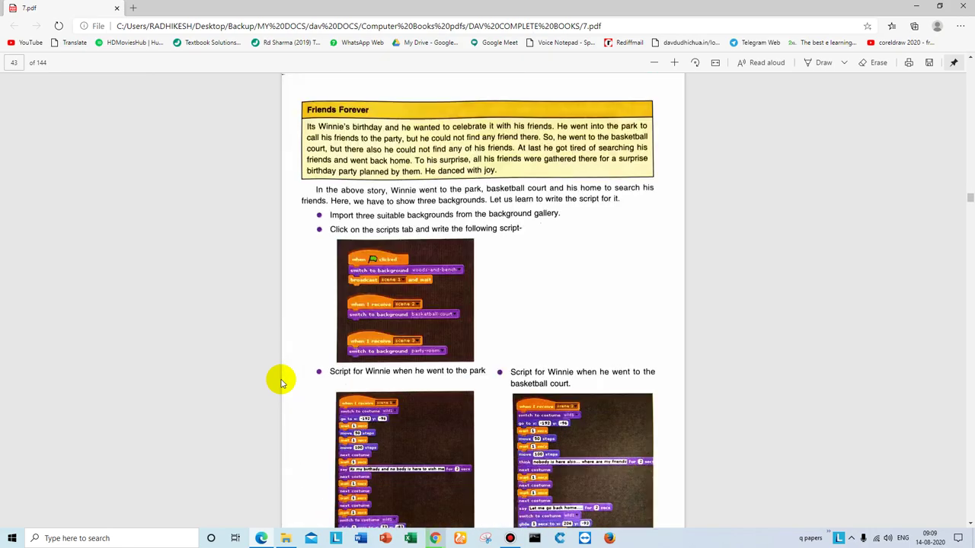
scroll(280, 383, down, 5)
scroll(280, 383, down, 5)
scroll(280, 383, down, 5)
scroll(280, 382, down, 2)
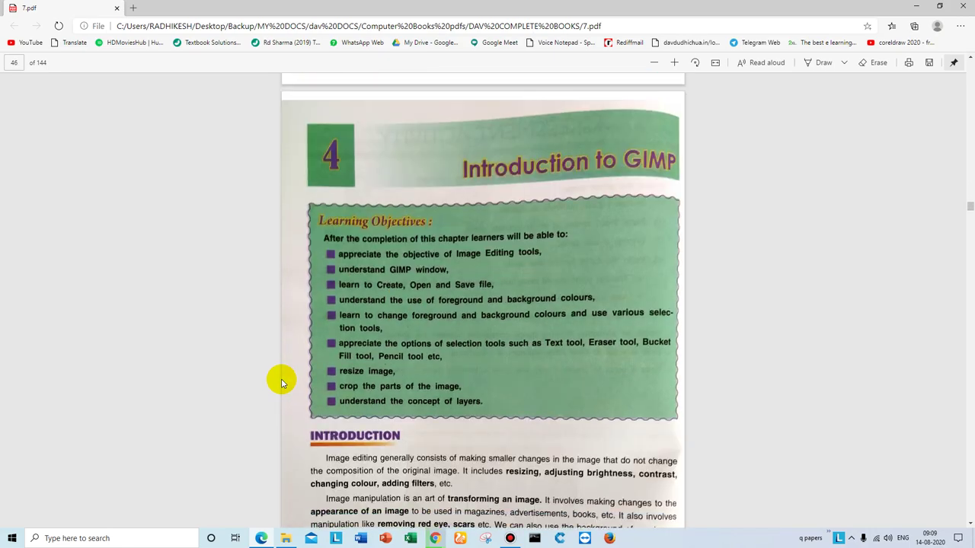
scroll(280, 383, down, 1)
scroll(280, 382, down, 1)
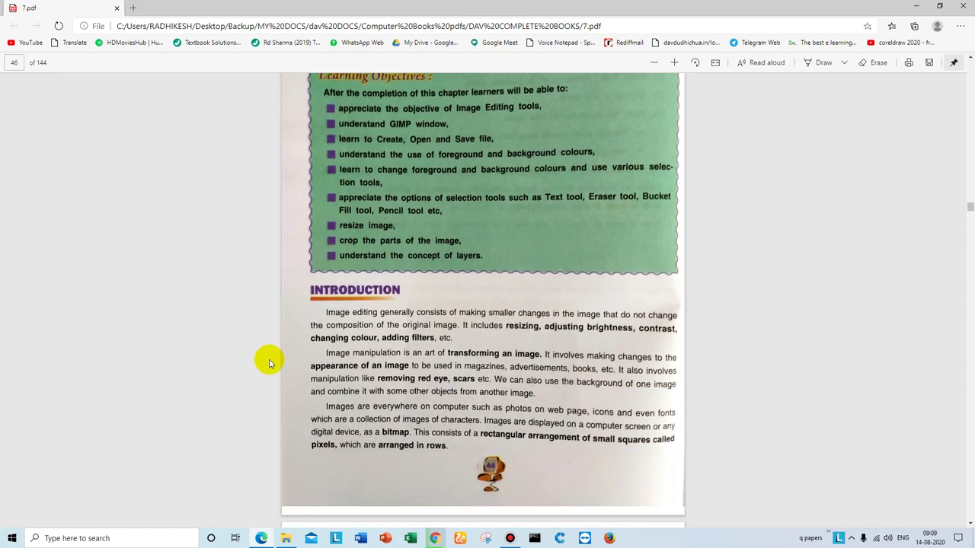
scroll(269, 363, up, 1)
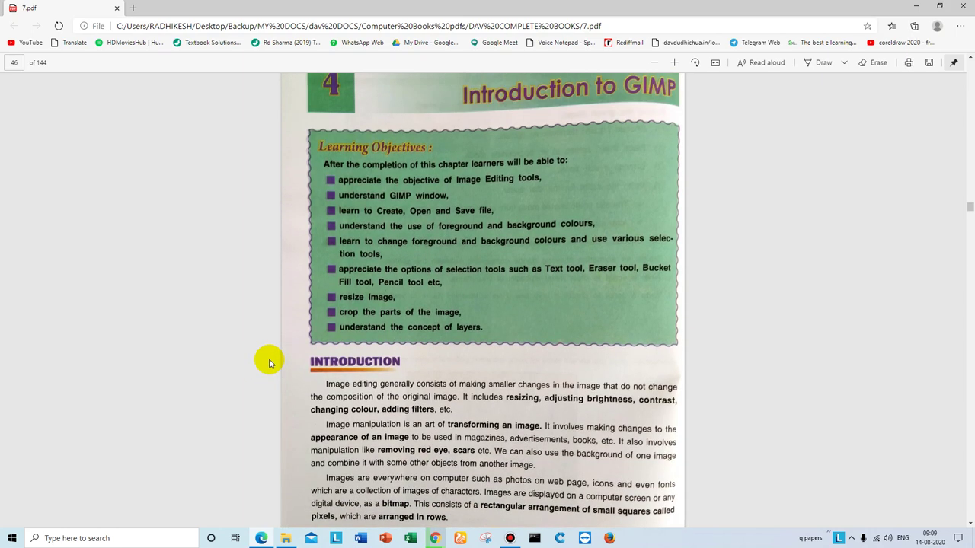
scroll(269, 363, down, 1)
scroll(269, 363, down, 1)
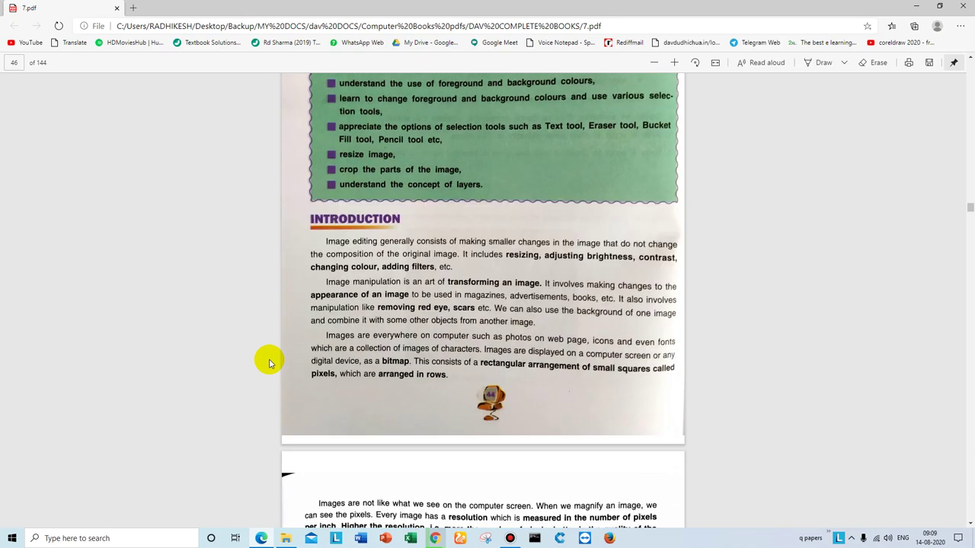
scroll(268, 363, up, 1)
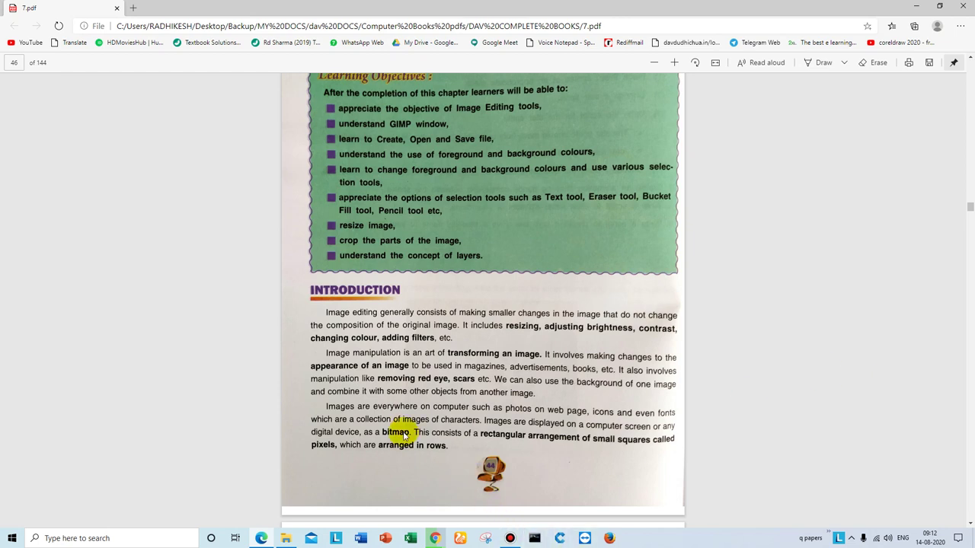
Switch to the Meet tab in Chrome and admit the person waiting to join
mouse_move(432, 537)
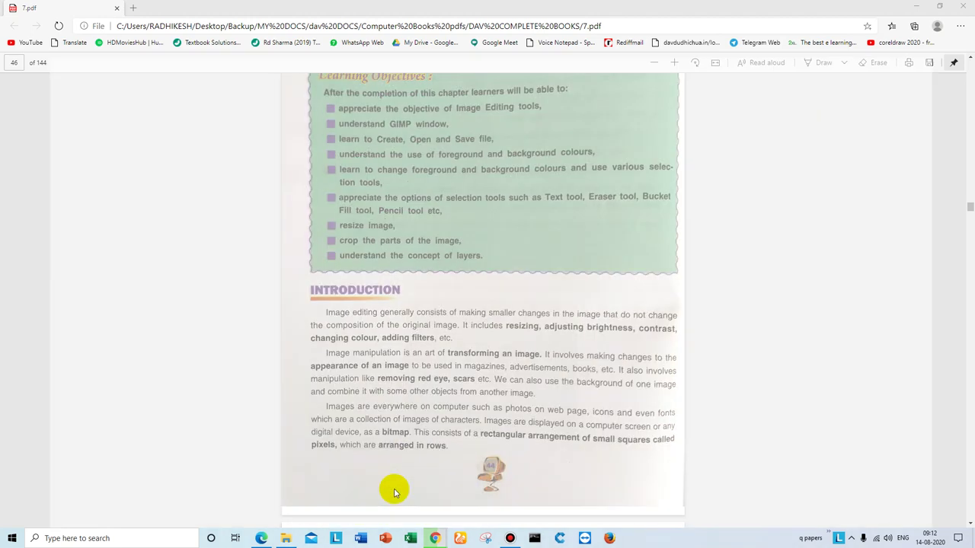
click(391, 491)
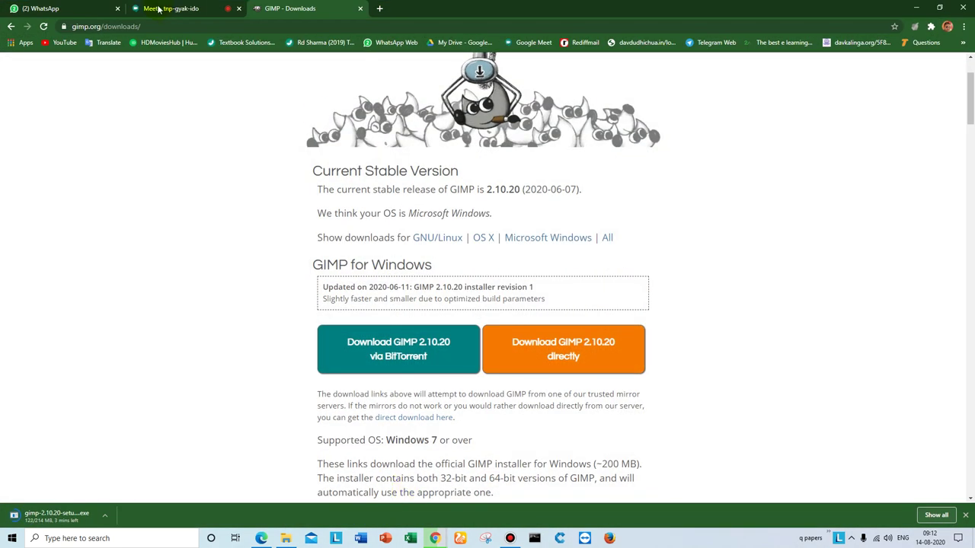
click(160, 8)
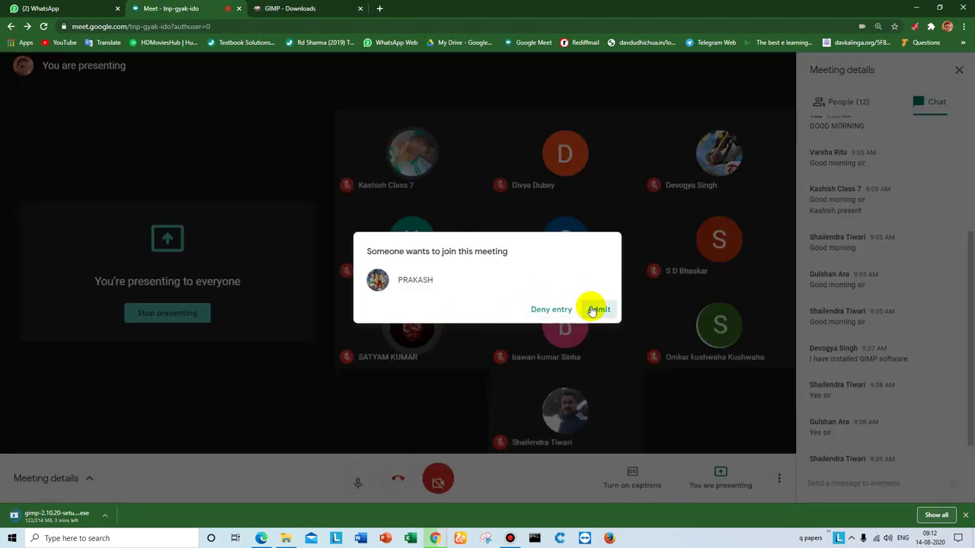
click(596, 309)
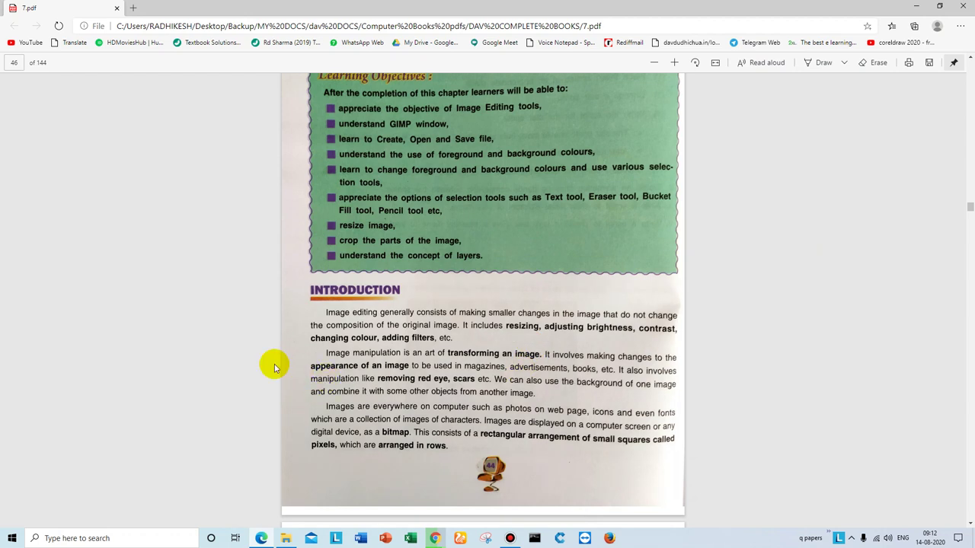
click(430, 531)
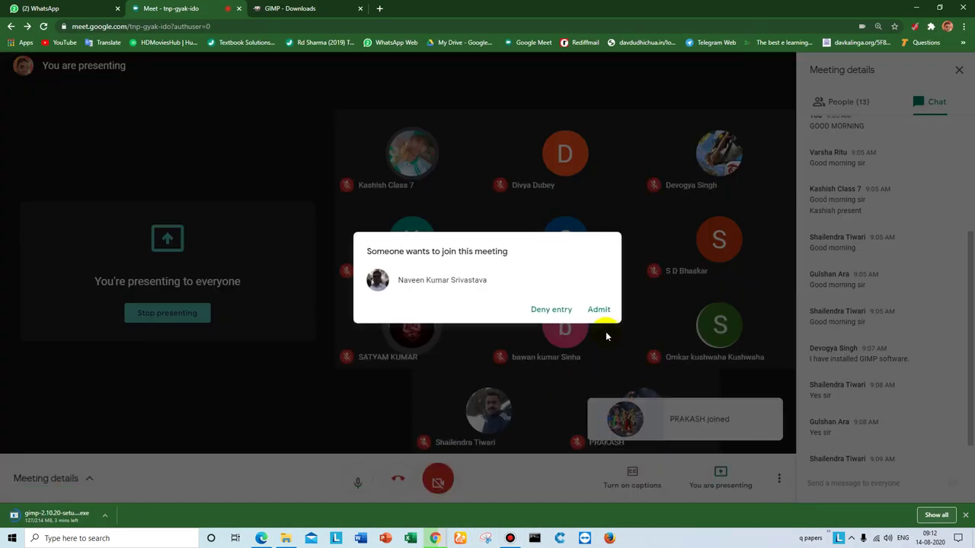
click(597, 311)
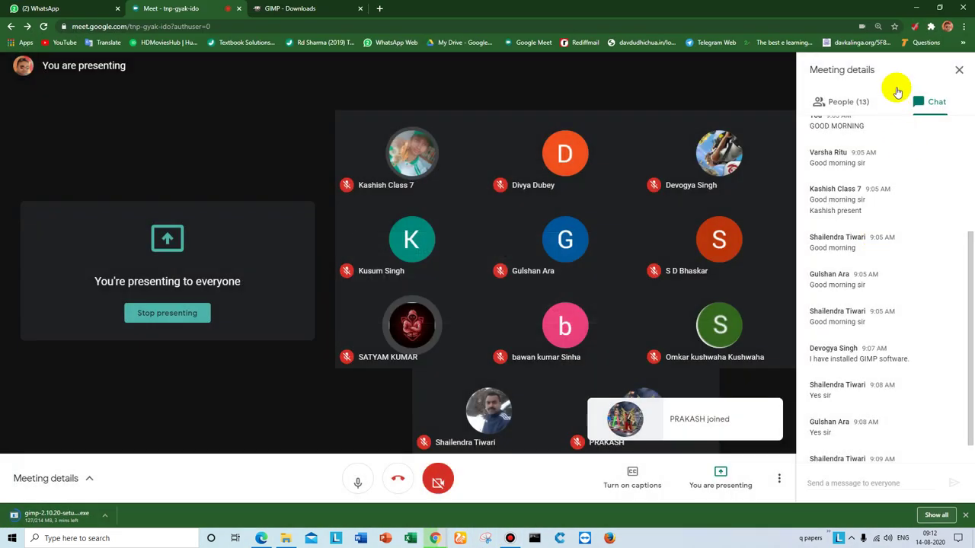
key(alt+Tab)
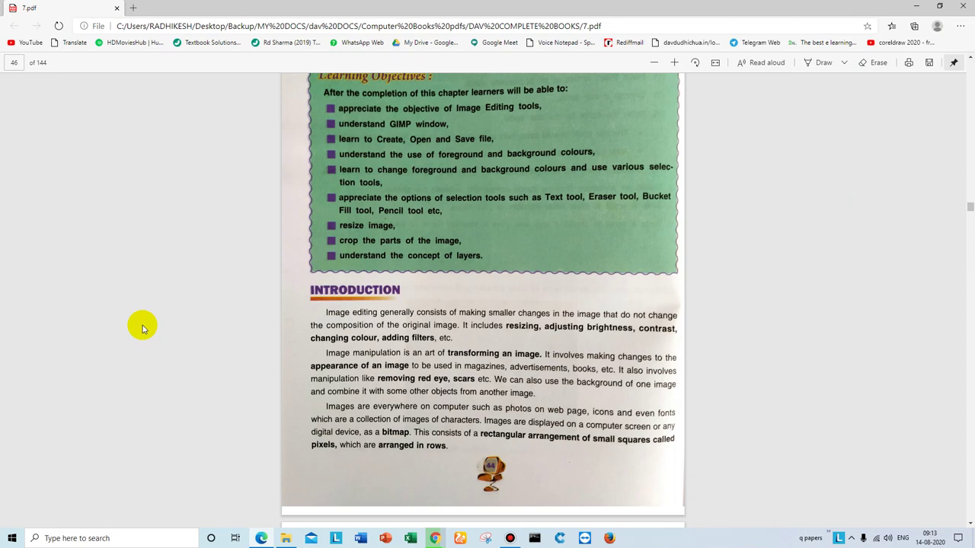
Admit the next join request in Meet and Alt+Tab back to the textbook PDF
click(433, 537)
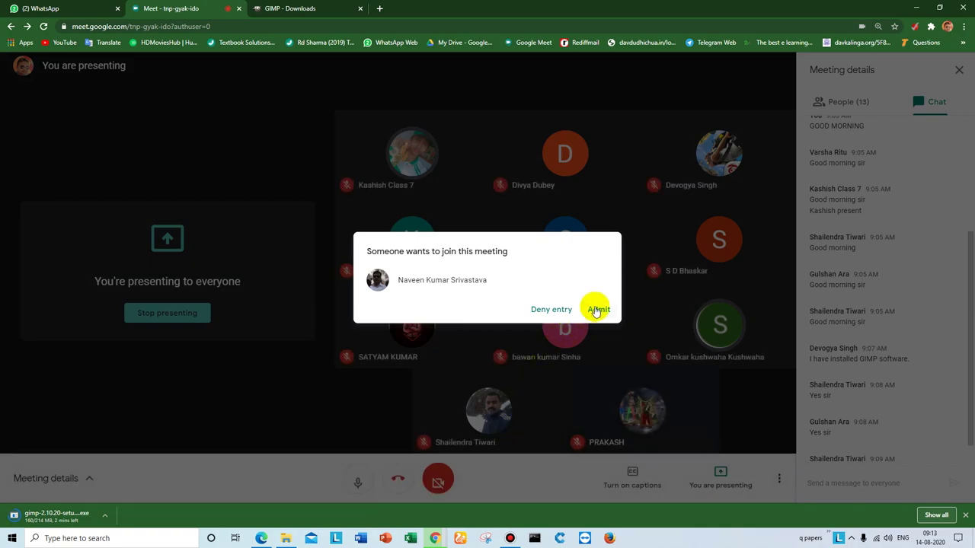
click(598, 311)
key(alt+Tab)
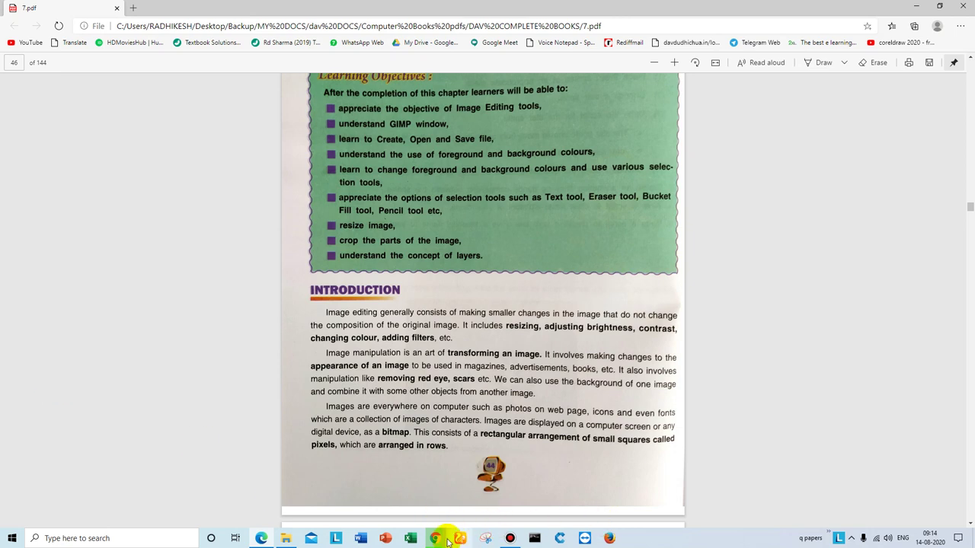
Admit one more waiting person from the Meet window, bringing the count to 14
mouse_move(435, 535)
click(423, 514)
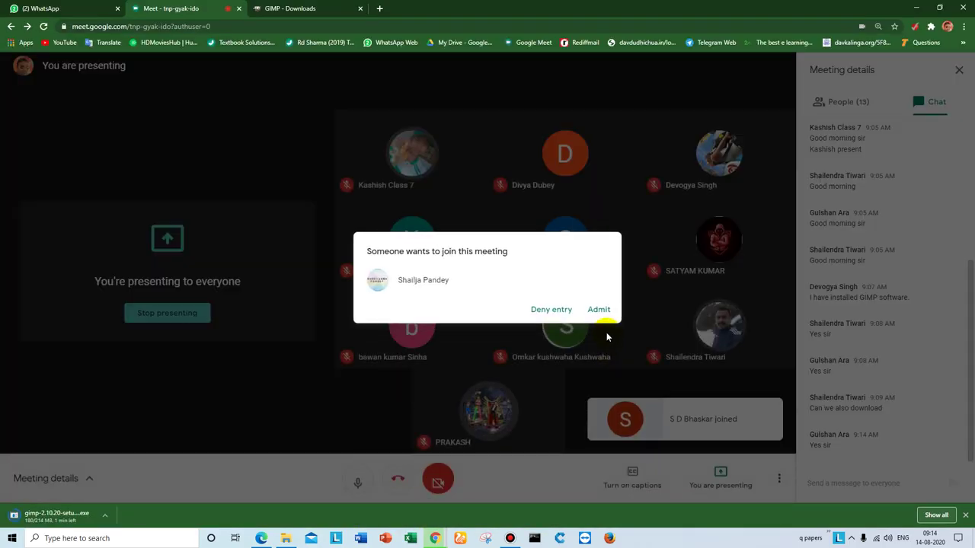
click(598, 309)
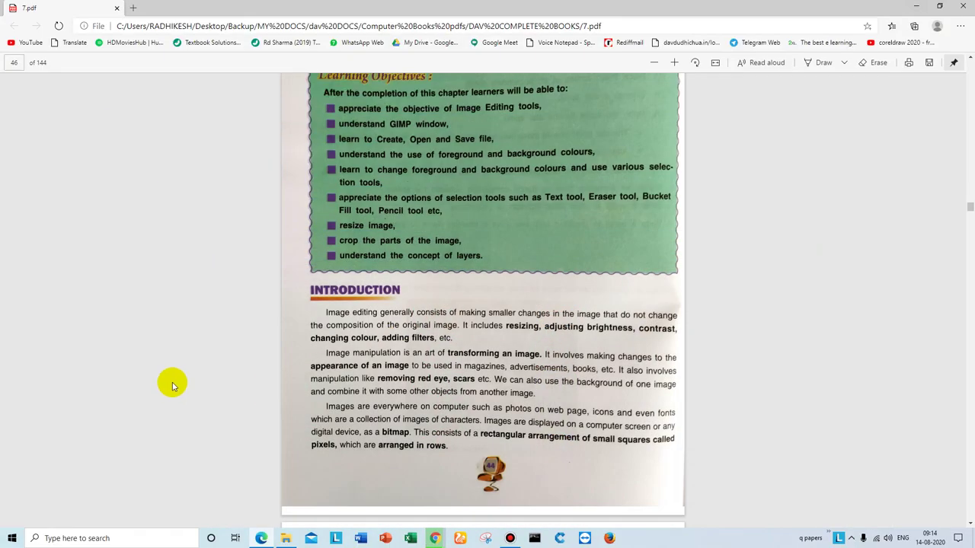
Admit the waiting student into Google Meet, reaching 15 participants, then hide Chrome to show the PDF
mouse_move(435, 533)
click(423, 487)
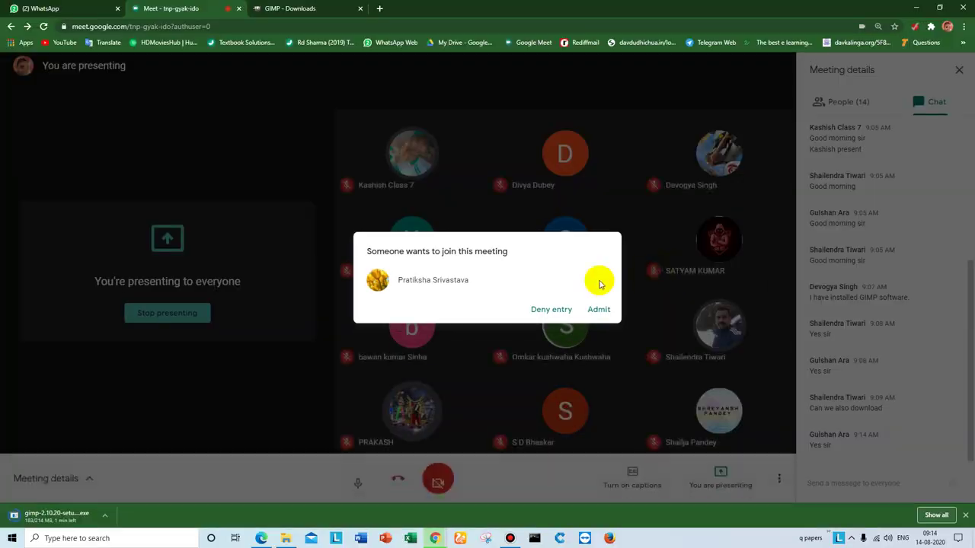
click(599, 309)
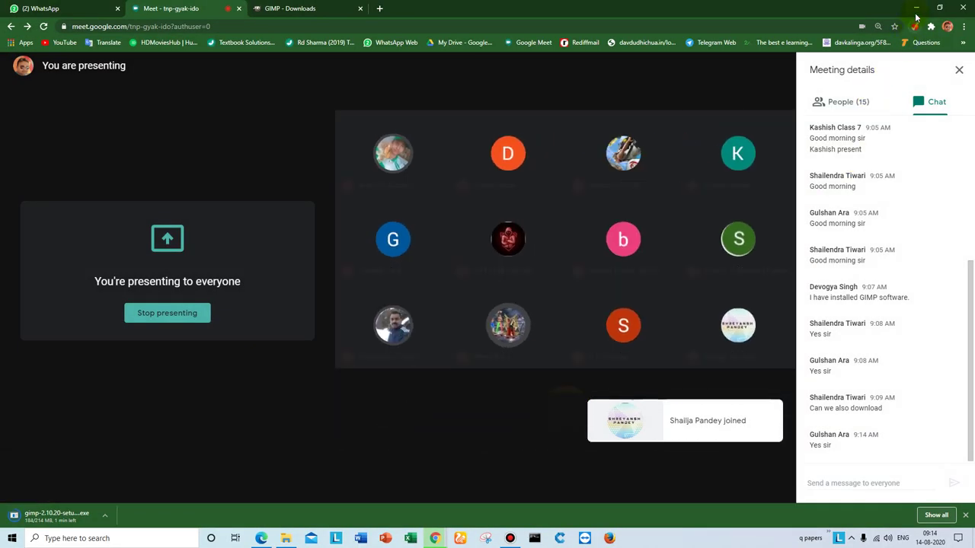
click(917, 14)
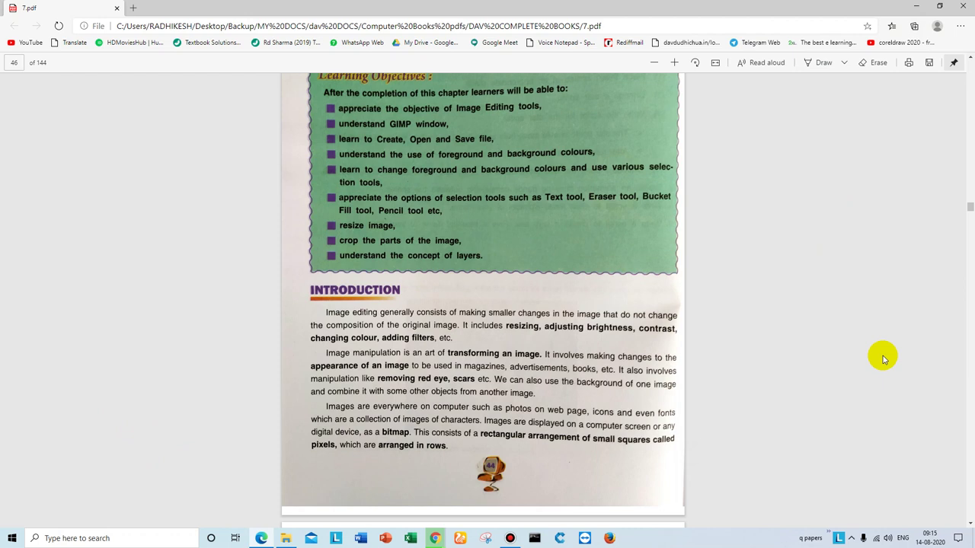
Admit another waiting participant into Google Meet and switch back to the textbook PDF
click(434, 539)
click(381, 491)
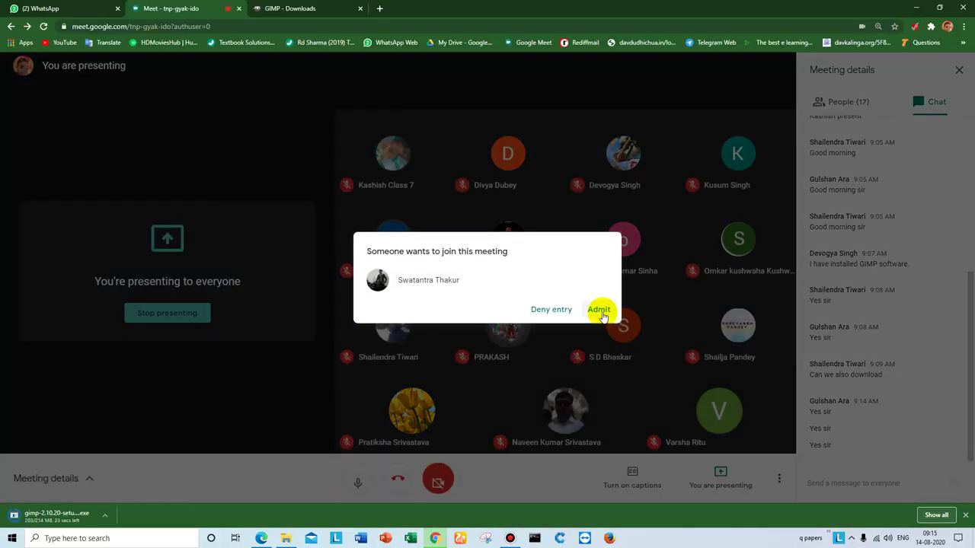
click(600, 310)
key(alt+Tab)
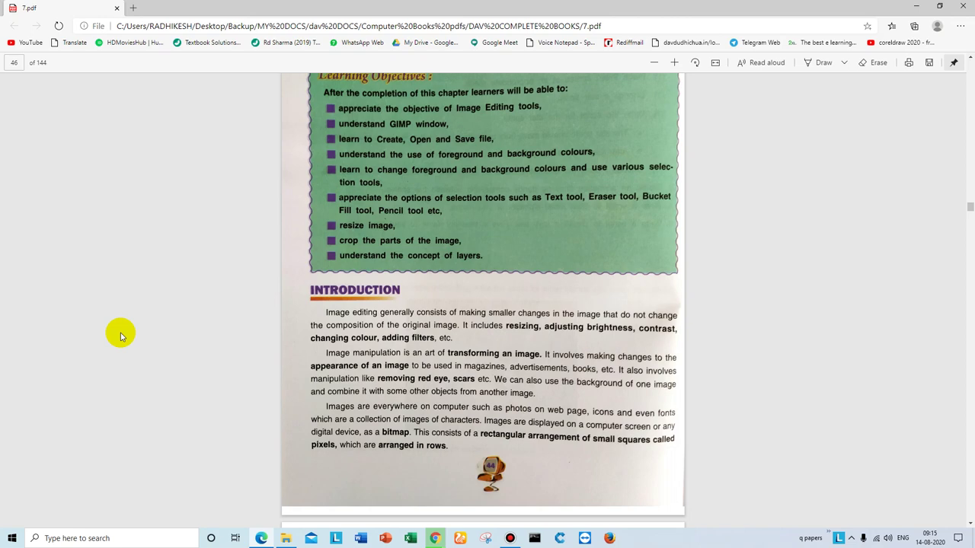
Read the students' chat replies in Meet, then bring 7.pdf page 46 back to the front
click(916, 7)
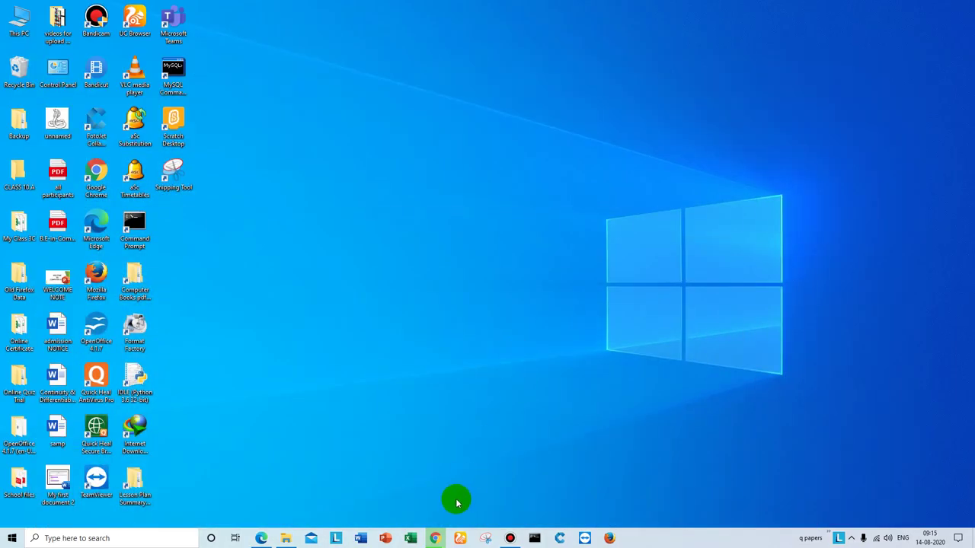
mouse_move(435, 539)
click(381, 488)
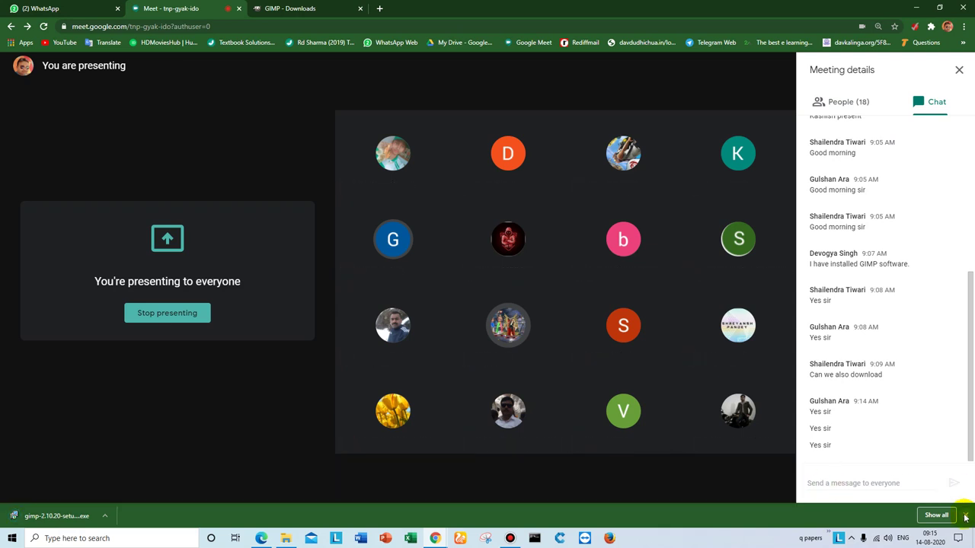
mouse_move(211, 433)
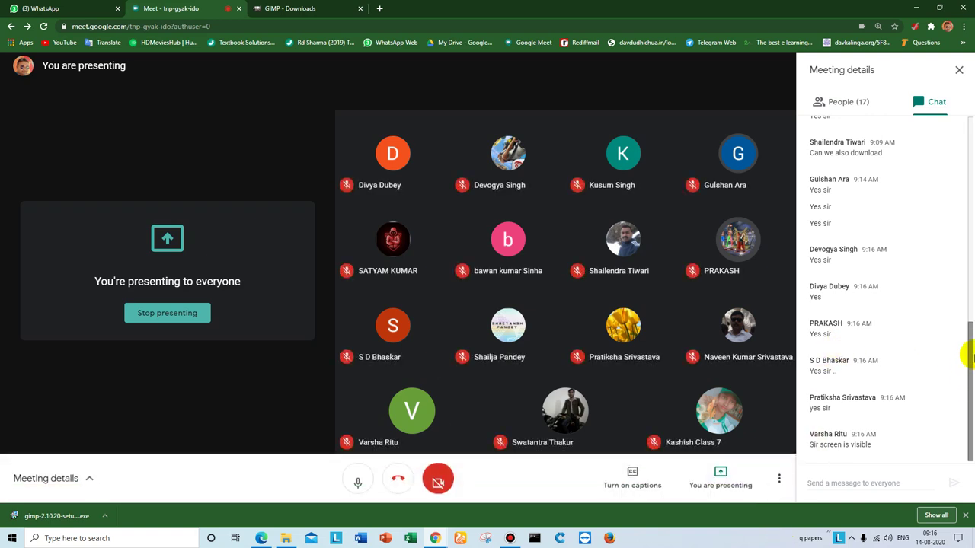
click(916, 7)
click(260, 536)
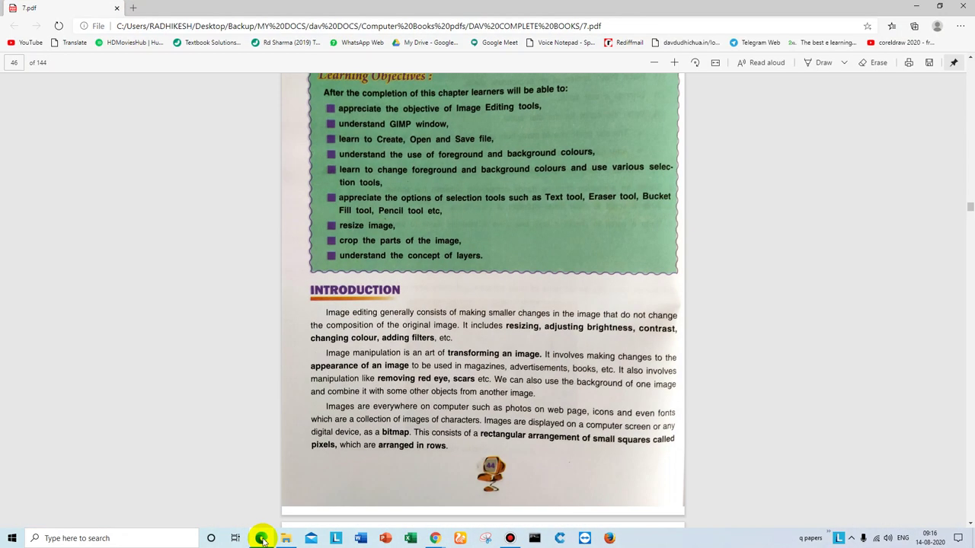
Scroll 7.pdf from page 46 to page 47 showing Figures 1–3 and the Activity grid
scroll(217, 378, down, 1)
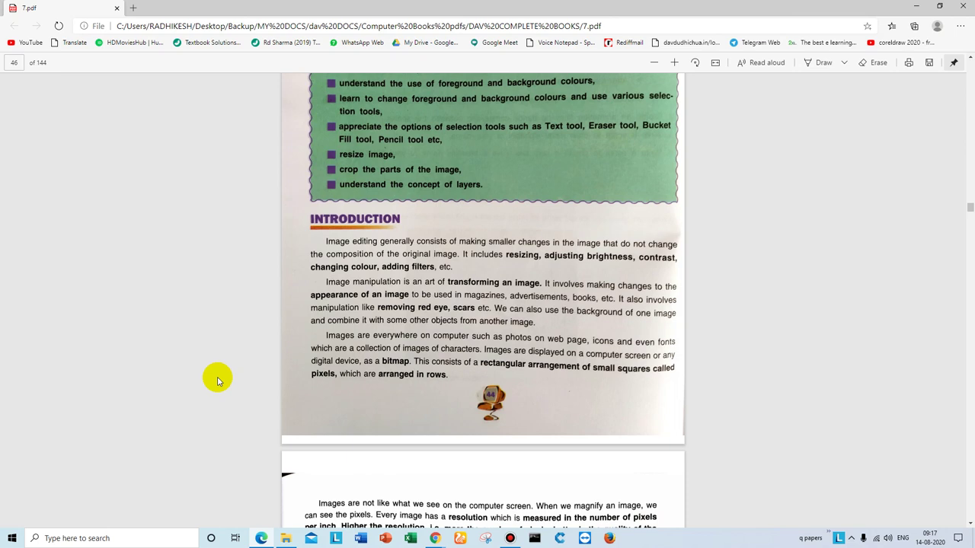
scroll(217, 381, down, 1)
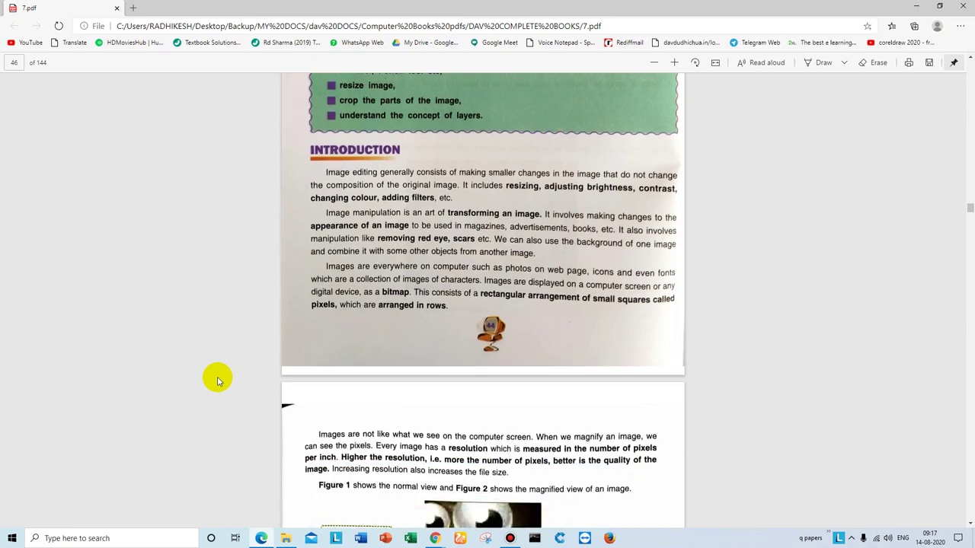
scroll(217, 380, down, 1)
scroll(217, 381, down, 1)
scroll(217, 381, down, 1)
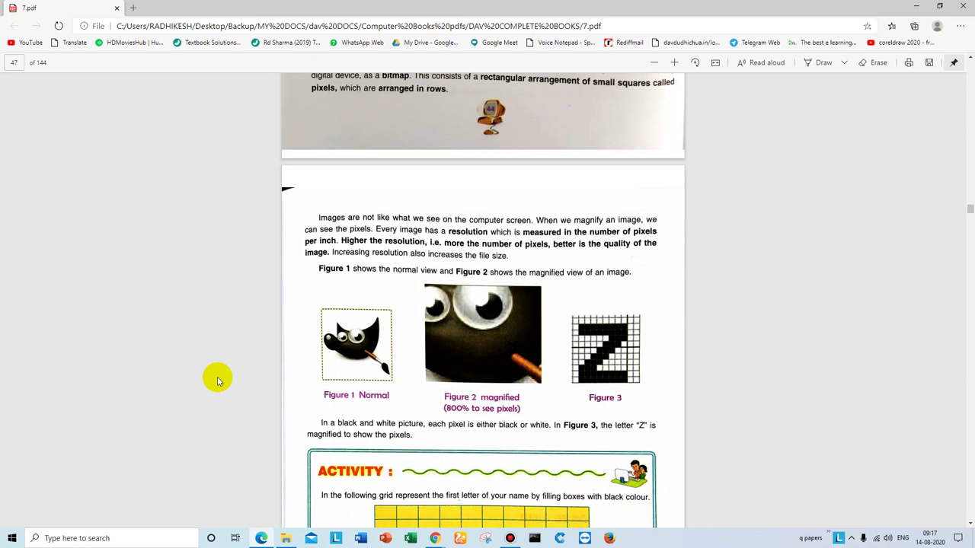
scroll(217, 381, down, 1)
scroll(217, 381, down, 1)
scroll(217, 381, down, 1)
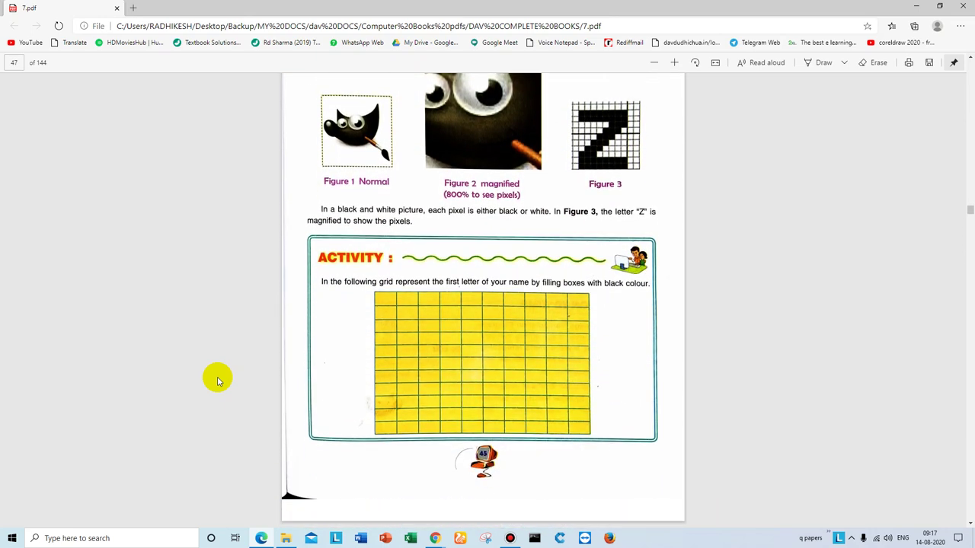
scroll(217, 381, up, 1)
scroll(217, 381, up, 1)
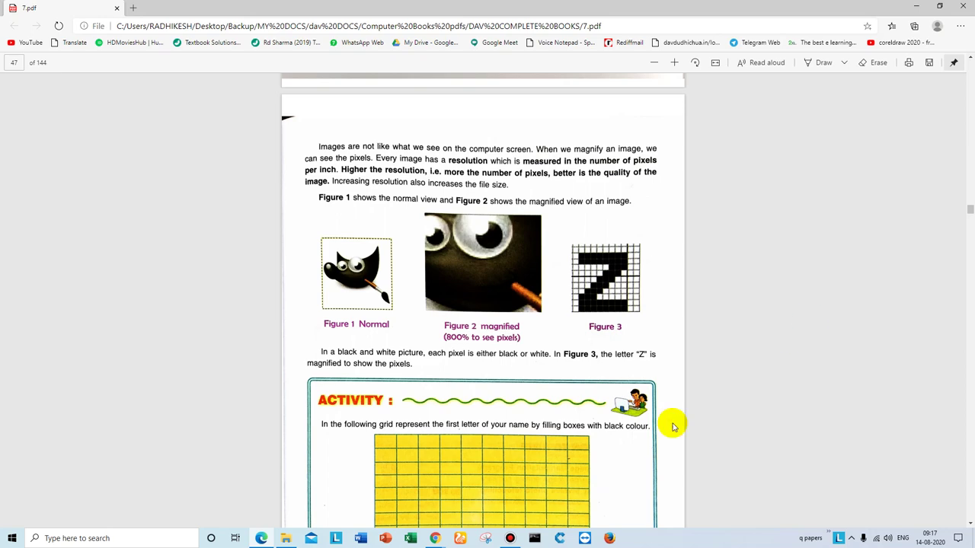
Admit the next participant asking to join Meet, then hide Chrome to return to page 47
mouse_move(435, 539)
click(373, 491)
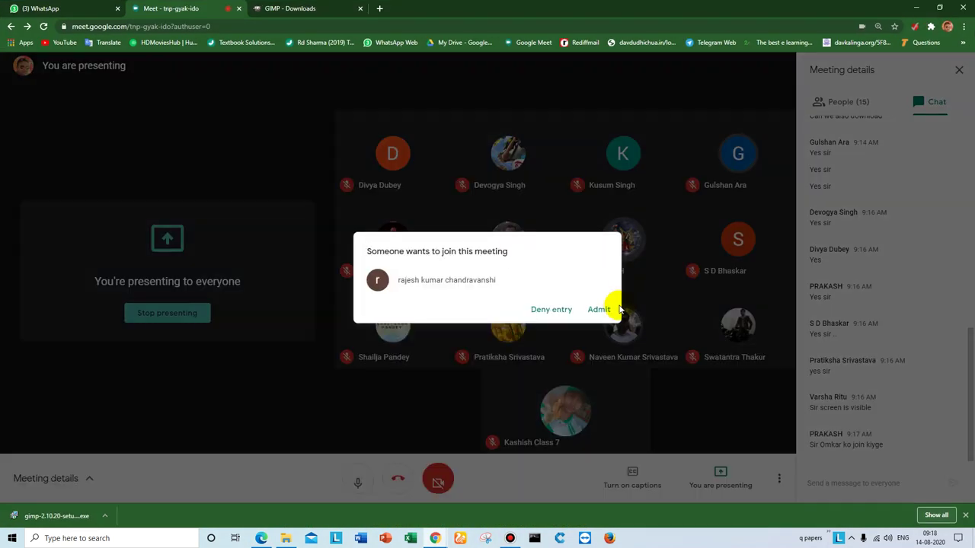
click(594, 309)
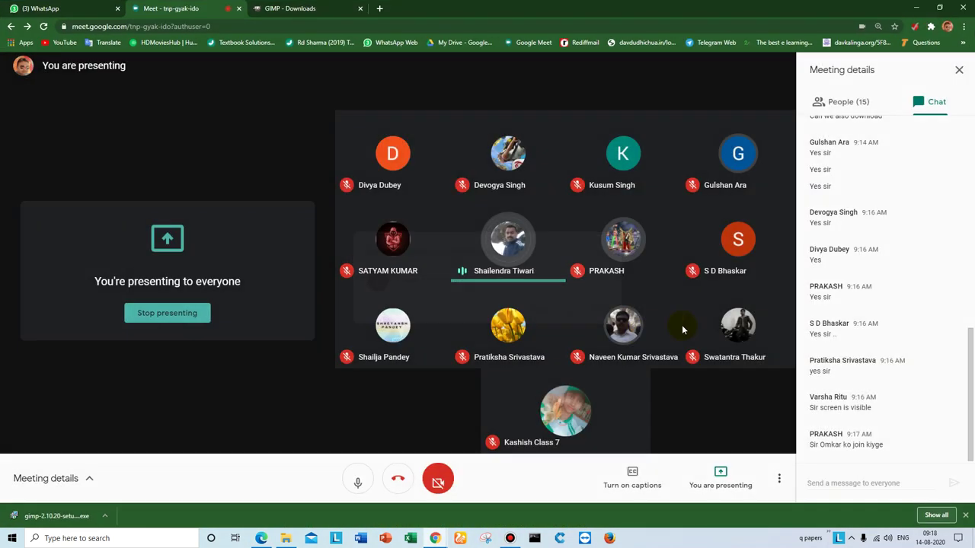
click(916, 8)
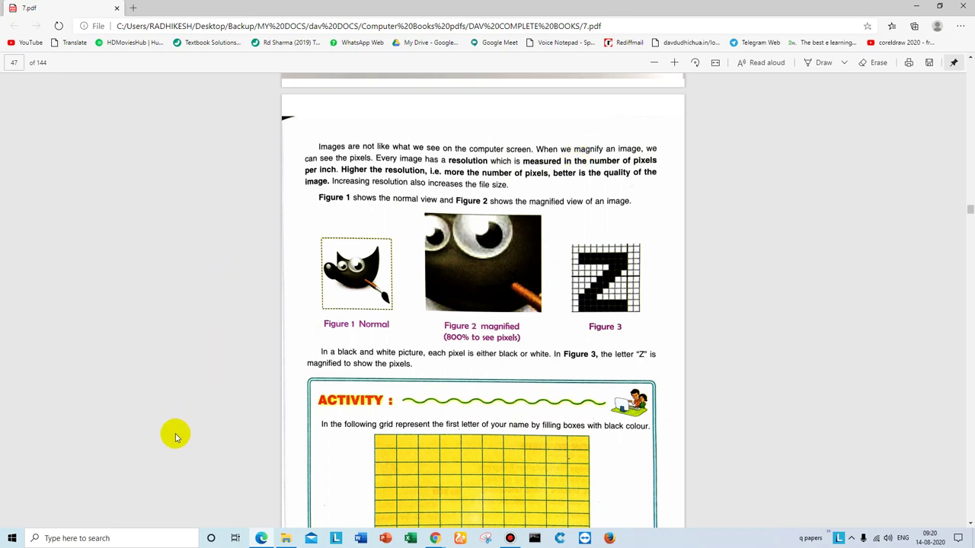
Admit the participant waiting to join the Google Meet call
scroll(176, 435, down, 1)
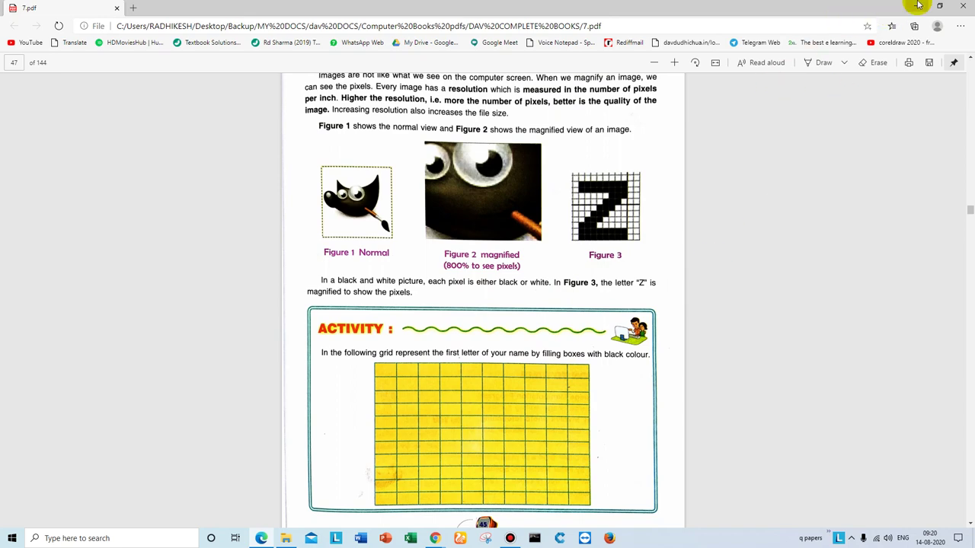
mouse_move(434, 537)
click(373, 487)
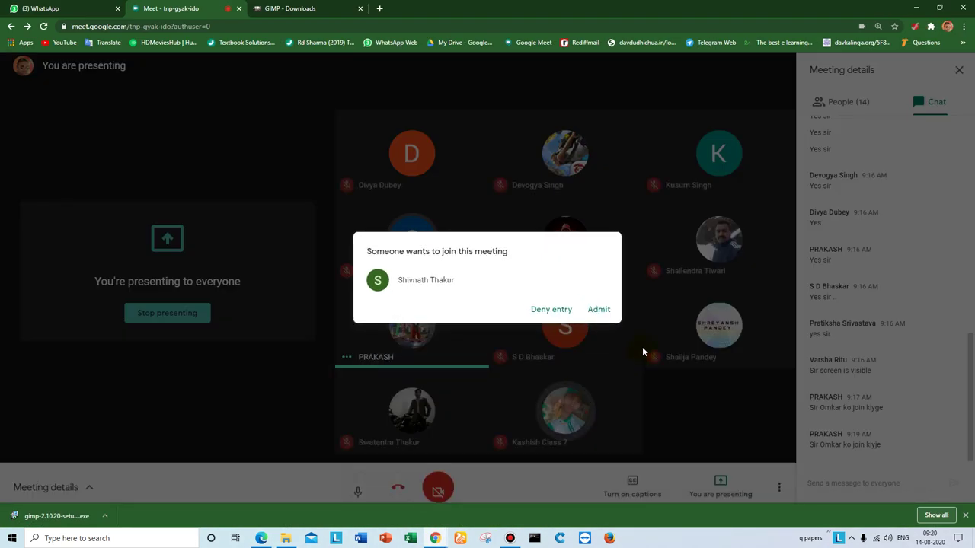
click(600, 308)
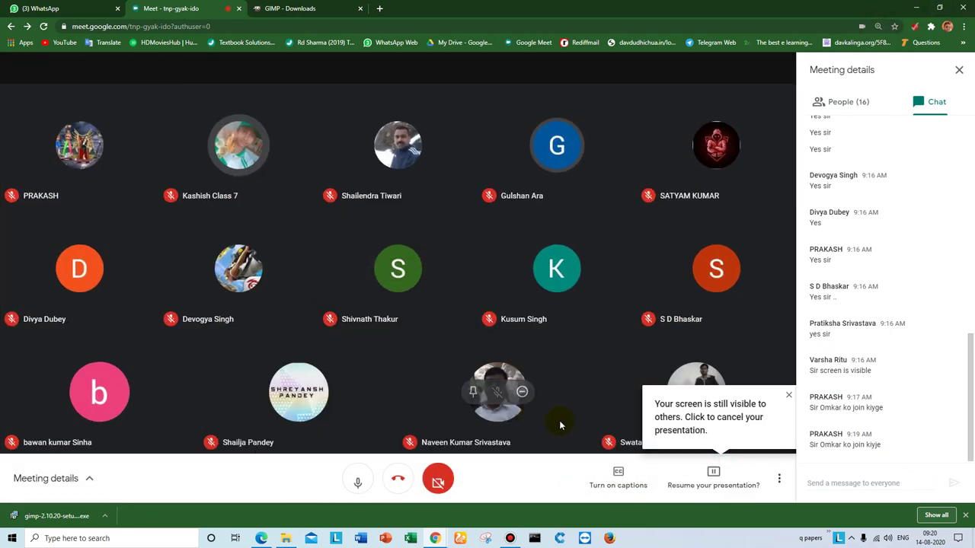
Dismiss the screen-visible notice, resume presenting to everyone, and return to the textbook PDF
click(789, 396)
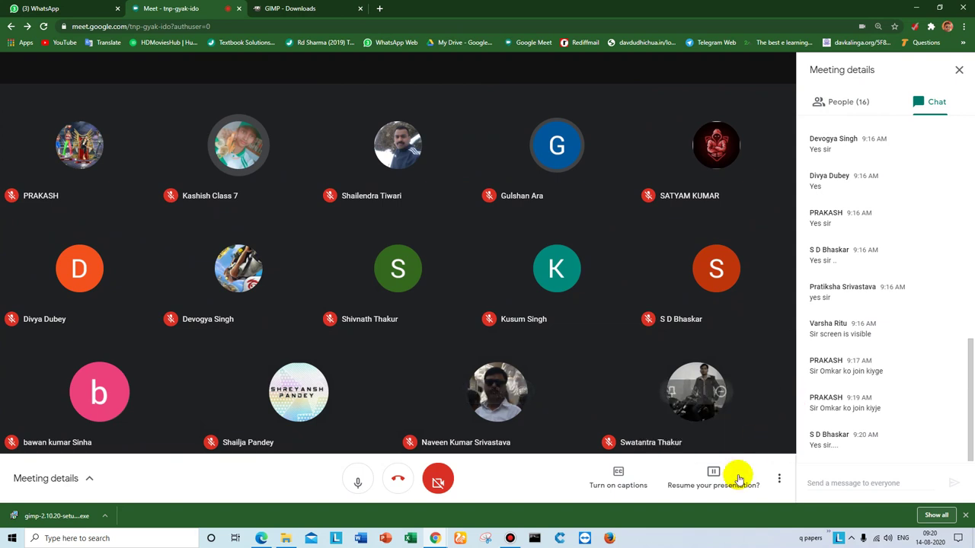
click(727, 480)
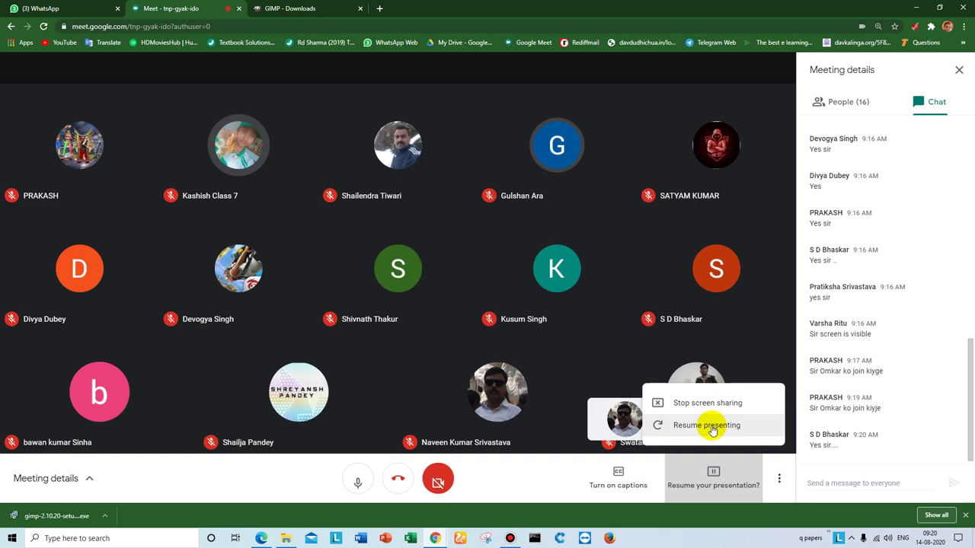
click(706, 425)
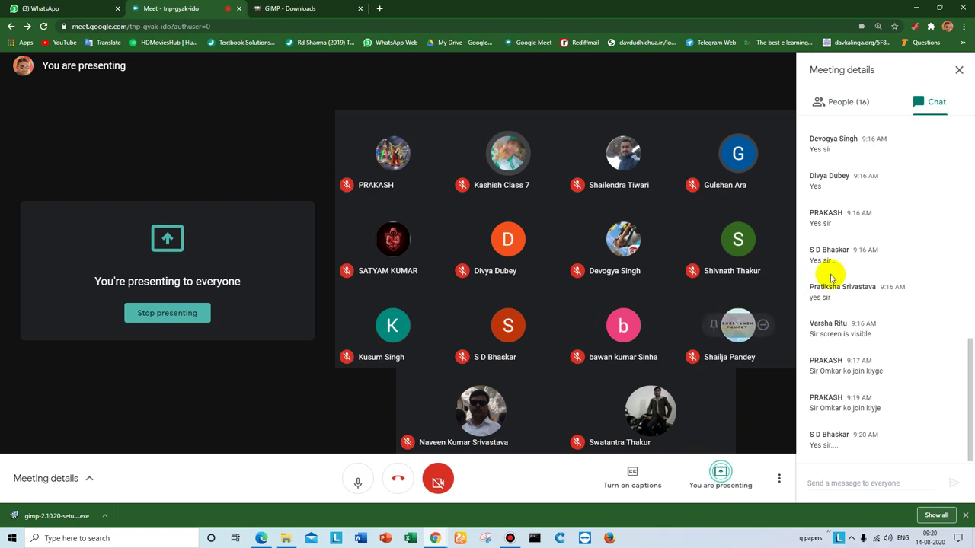
click(261, 539)
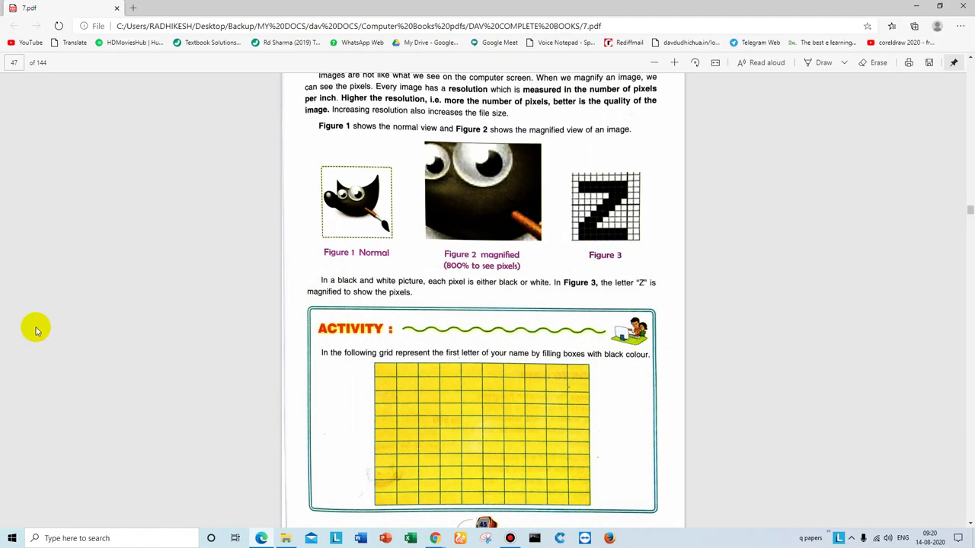
Scroll 7.pdf to page 48's image formats activity and Introduction to GIMP section
scroll(131, 331, down, 5)
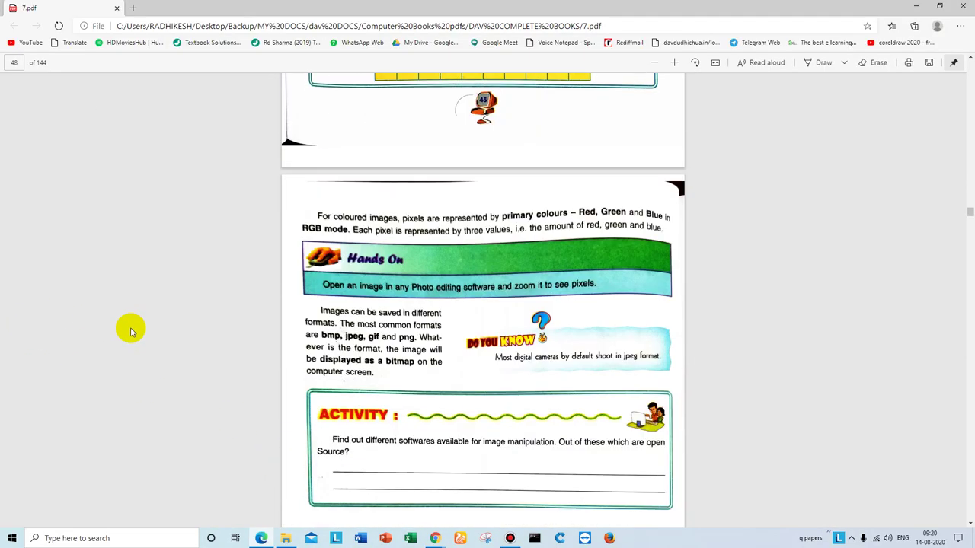
scroll(131, 332, down, 5)
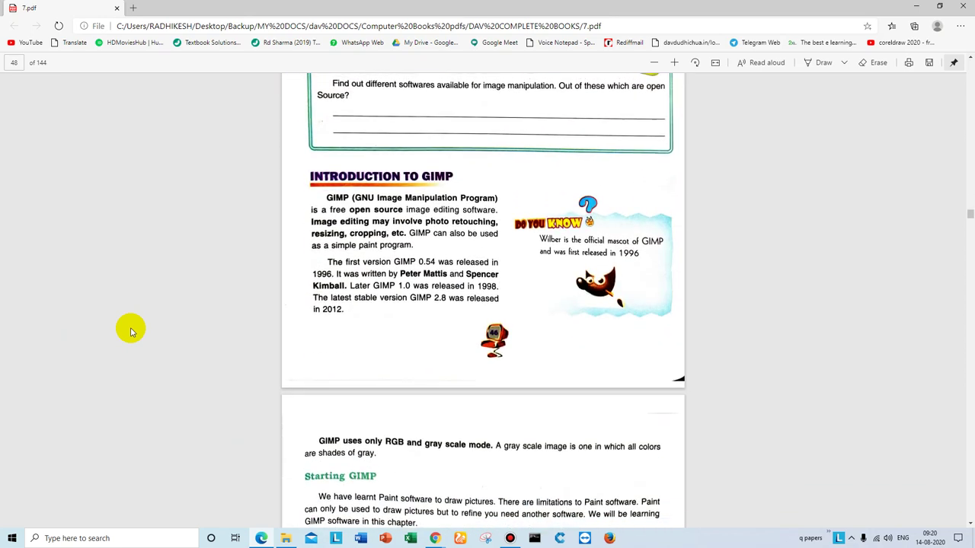
scroll(131, 331, up, 4)
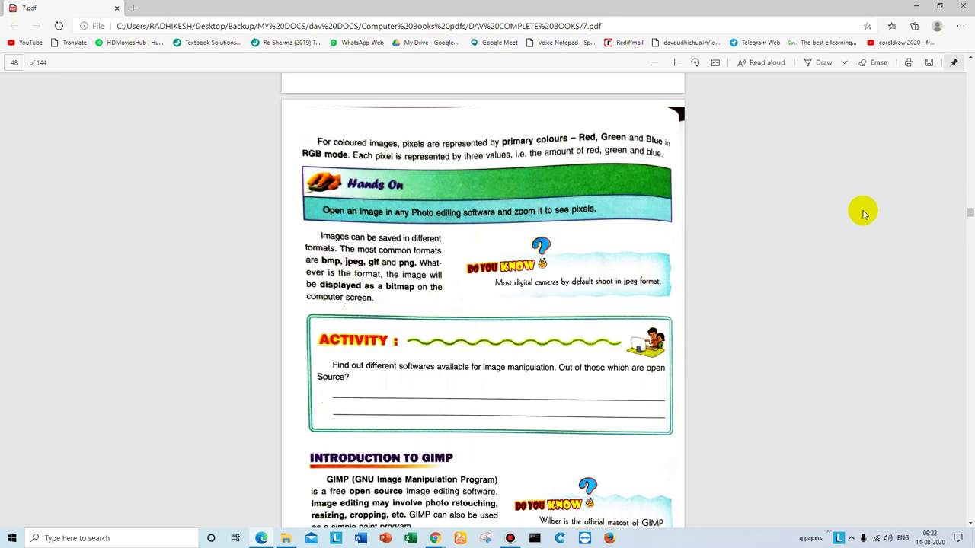
Scroll slightly so the full Introduction to GIMP, including the Wilber mascot note, is visible
scroll(863, 213, down, 2)
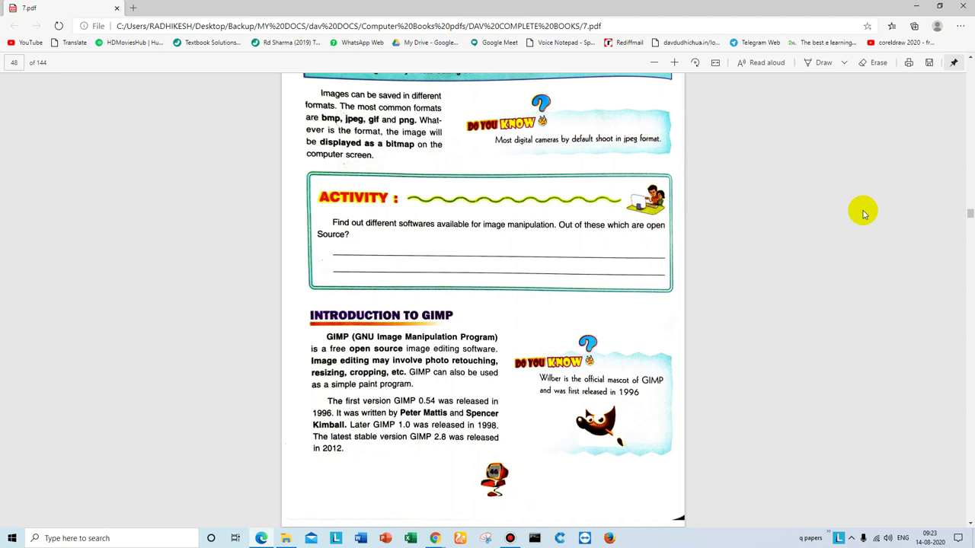
Adjust the PDF view slightly, then minimise the Edge window to reveal the desktop
scroll(863, 214, down, 2)
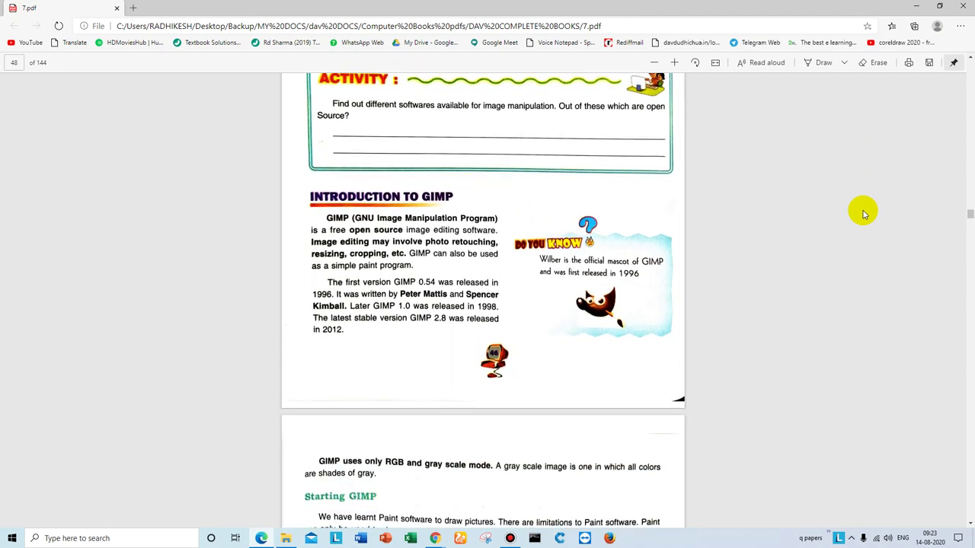
scroll(863, 214, up, 1)
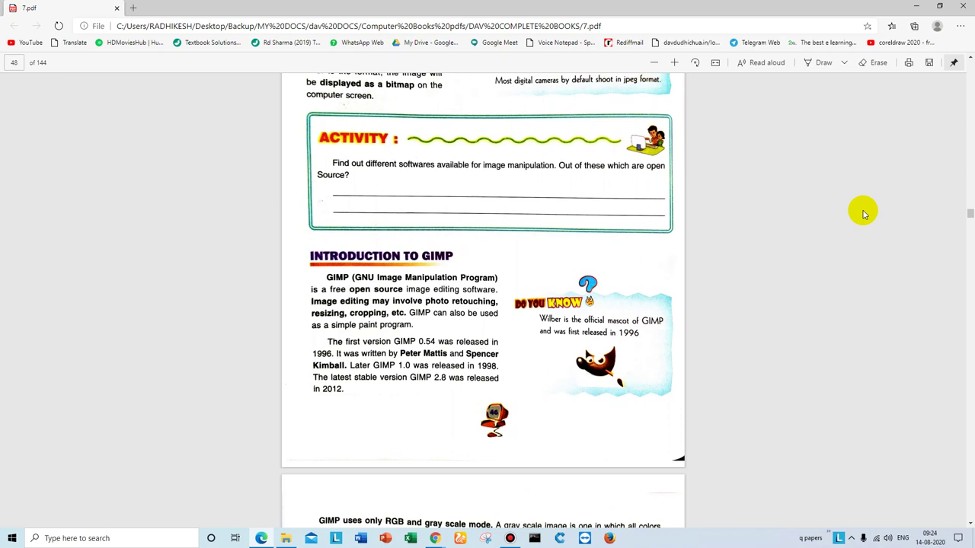
click(916, 6)
Refresh the Windows desktop twice from its right-click menu
right_click(466, 289)
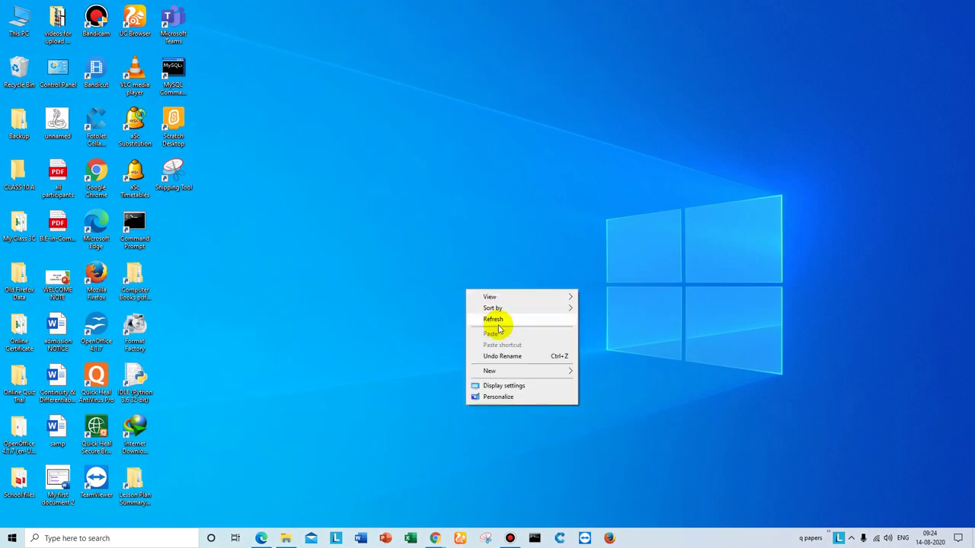
click(493, 320)
right_click(347, 321)
click(361, 349)
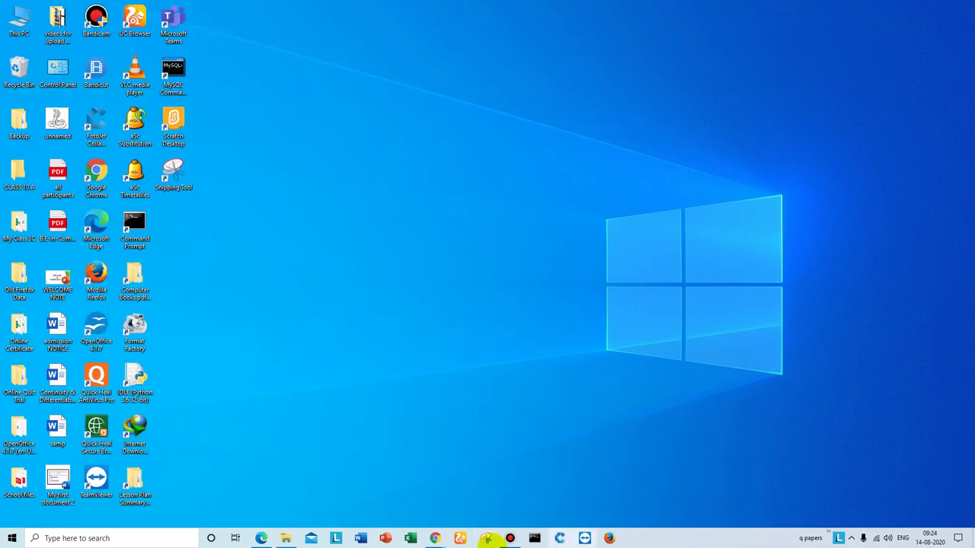
Open the downloaded GIMP 2.10.20 installer from Chrome's download bar, then show the desktop
mouse_move(428, 540)
click(391, 502)
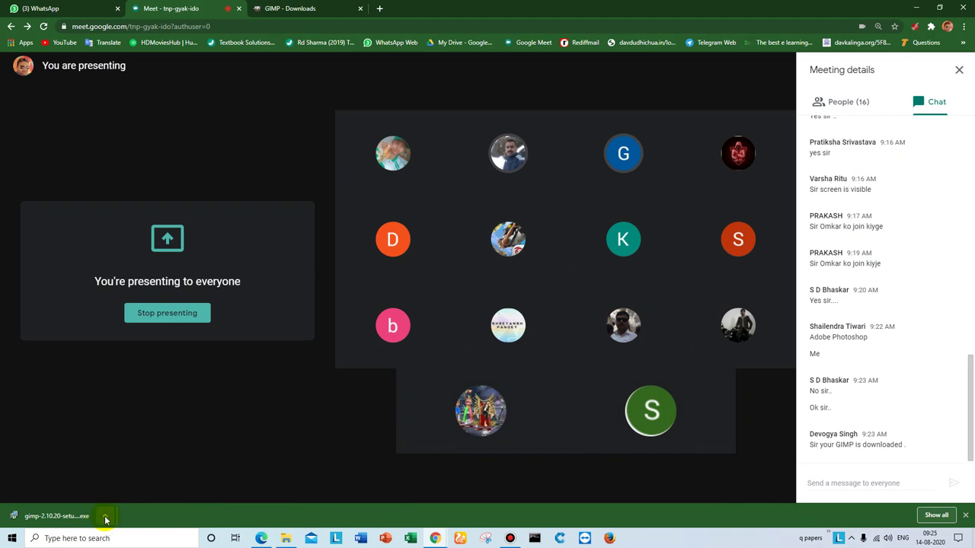
click(55, 522)
mouse_move(233, 483)
mouse_move(101, 407)
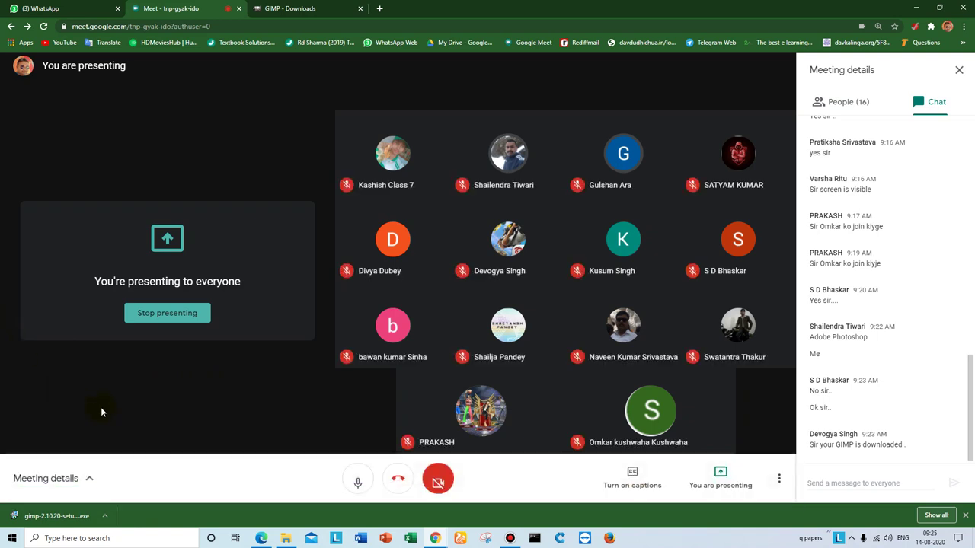
click(105, 517)
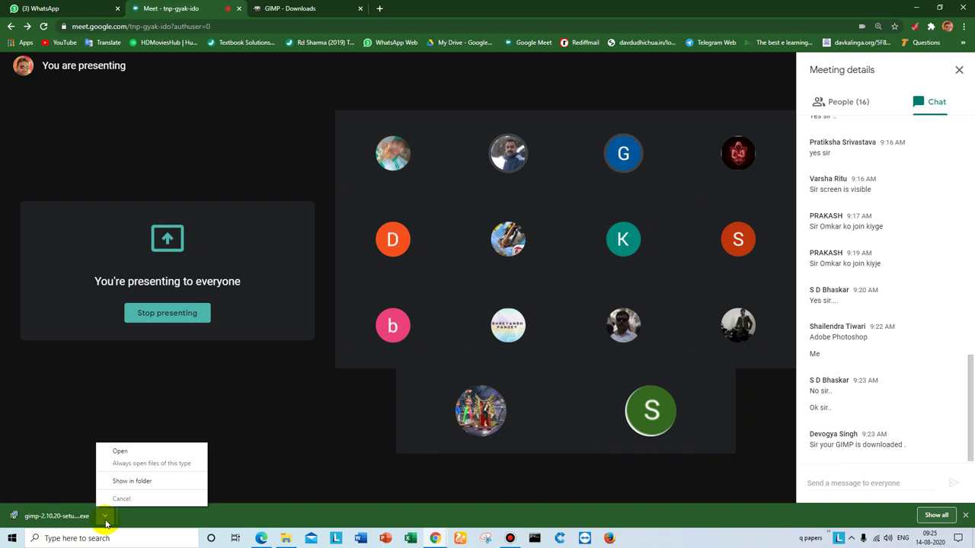
click(120, 451)
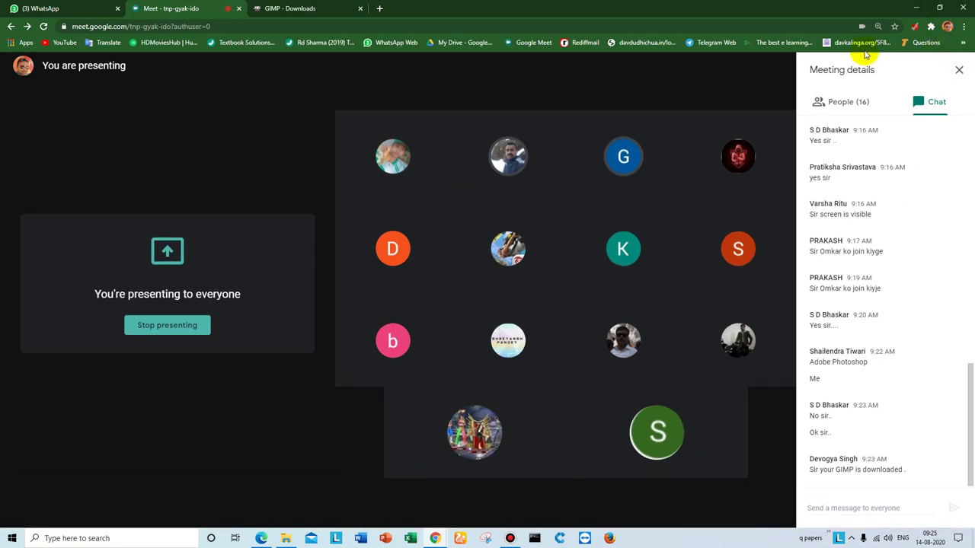
key(super+d)
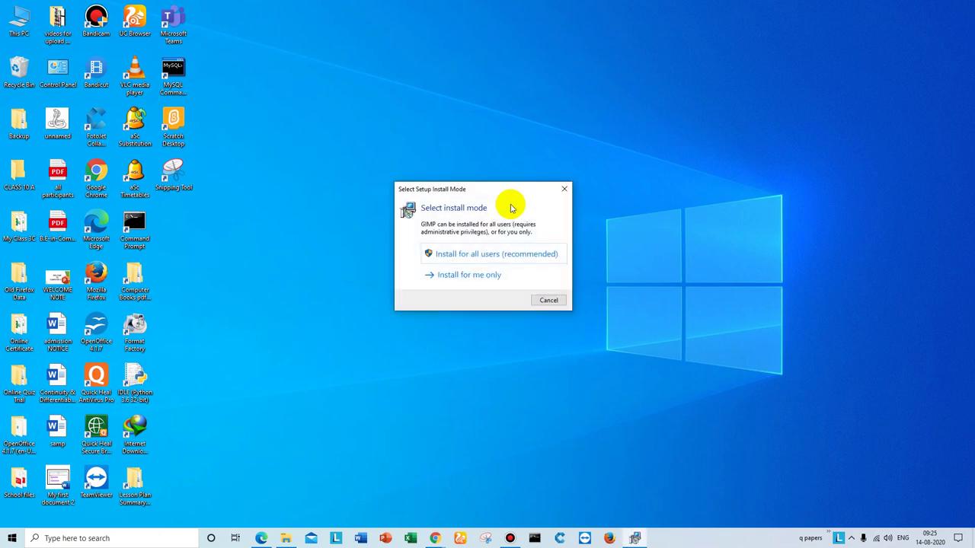
Refresh the desktop, then choose Install for me only and keep English as the setup language
right_click(624, 248)
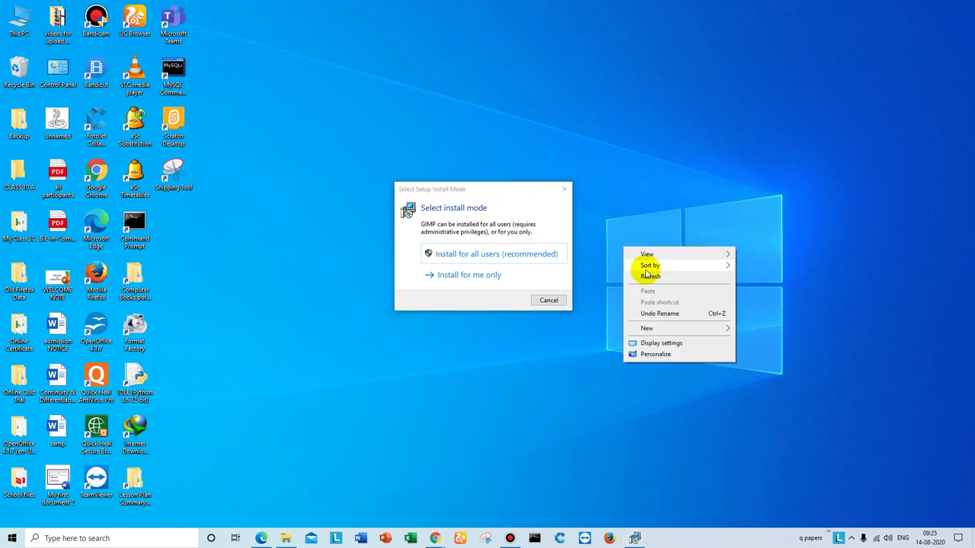
click(648, 276)
click(487, 189)
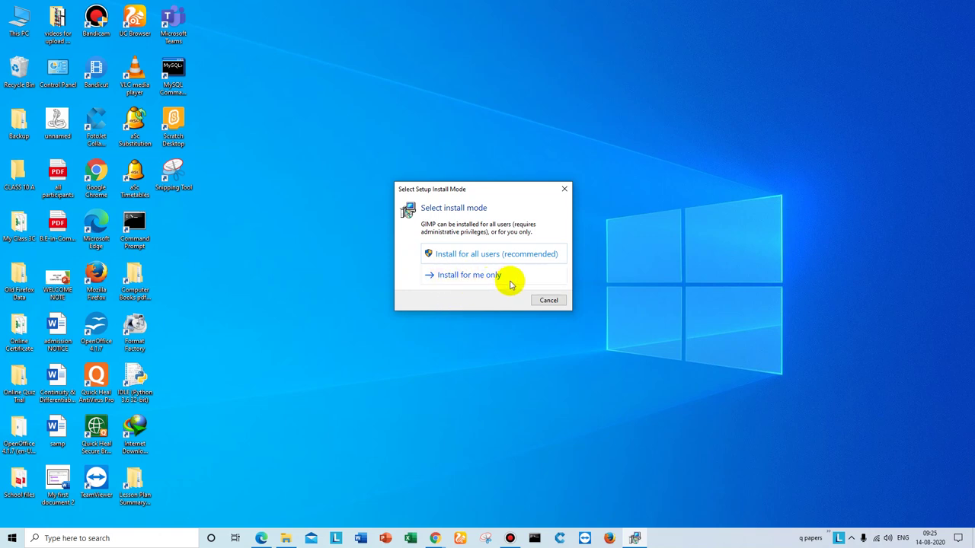
click(511, 282)
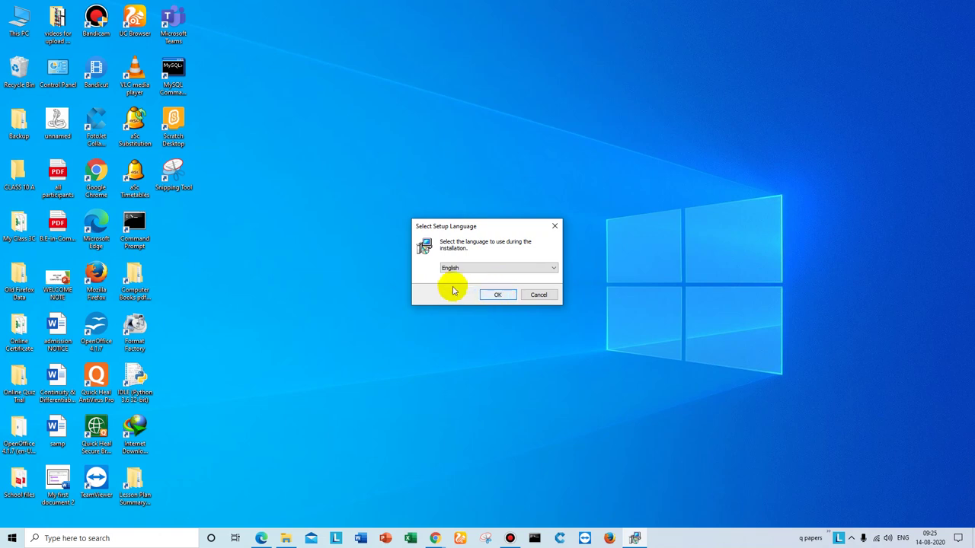
click(506, 297)
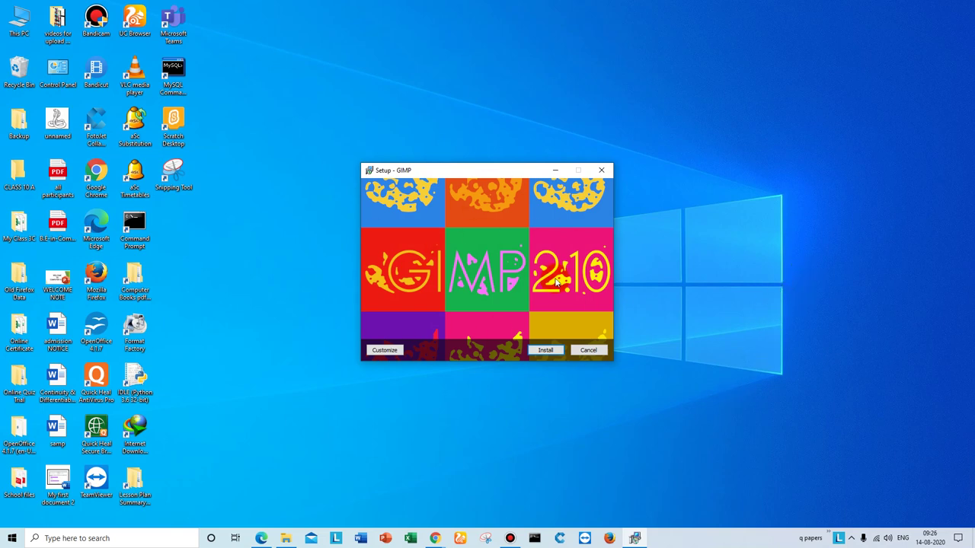
Install GIMP 2.10 with default settings, refreshing the desktop before and after starting extraction
right_click(693, 221)
click(720, 246)
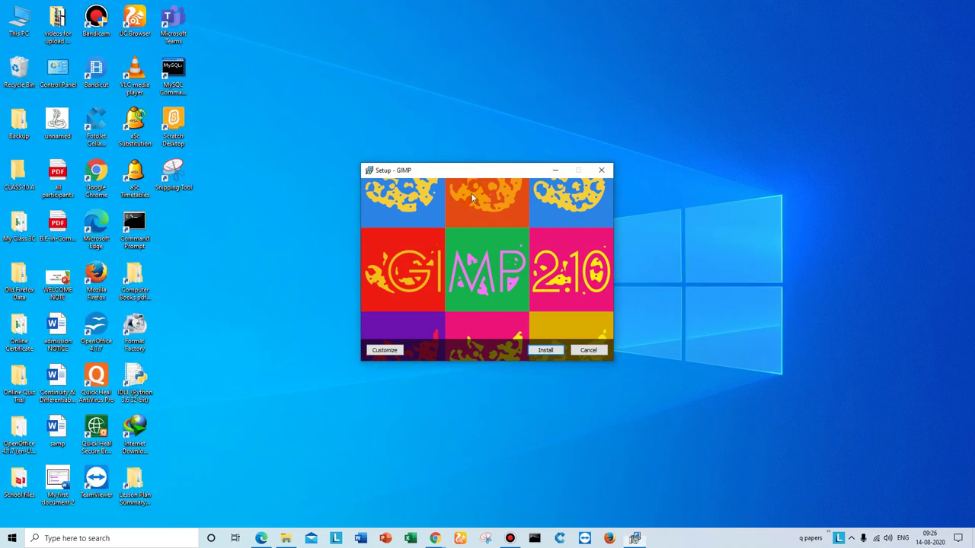
click(537, 351)
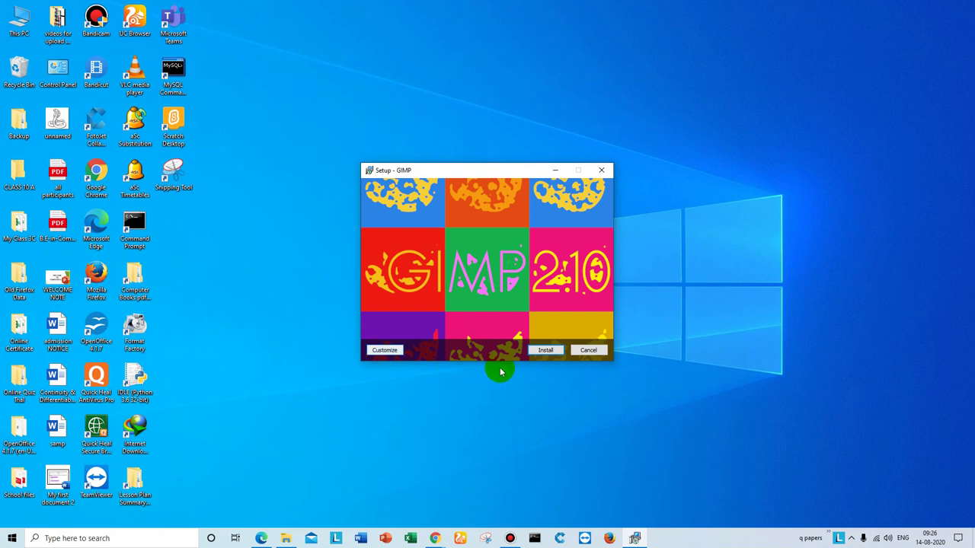
click(556, 352)
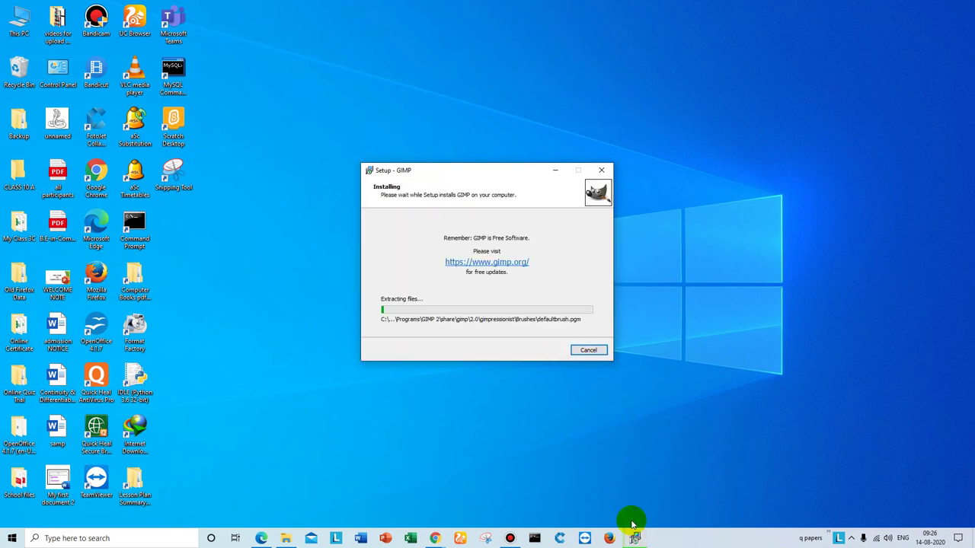
right_click(688, 214)
click(731, 250)
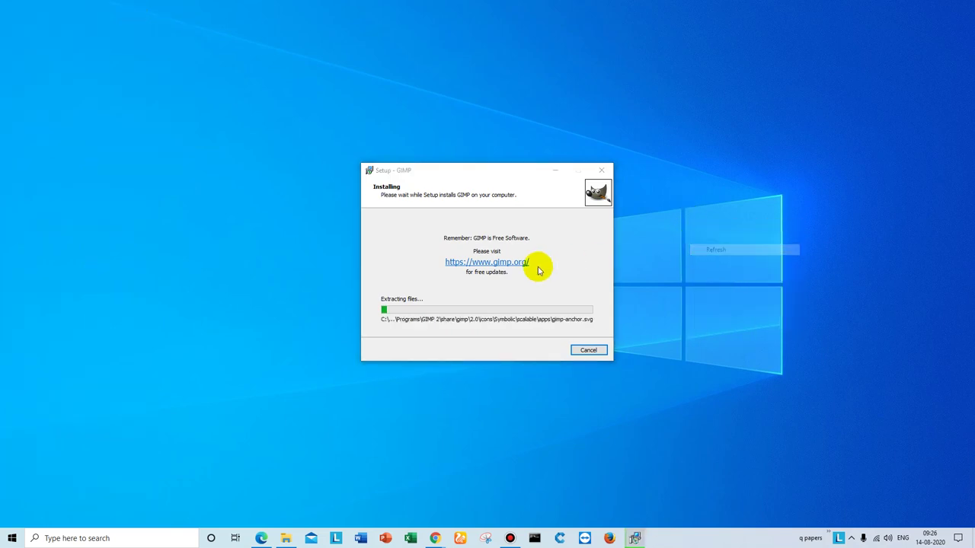
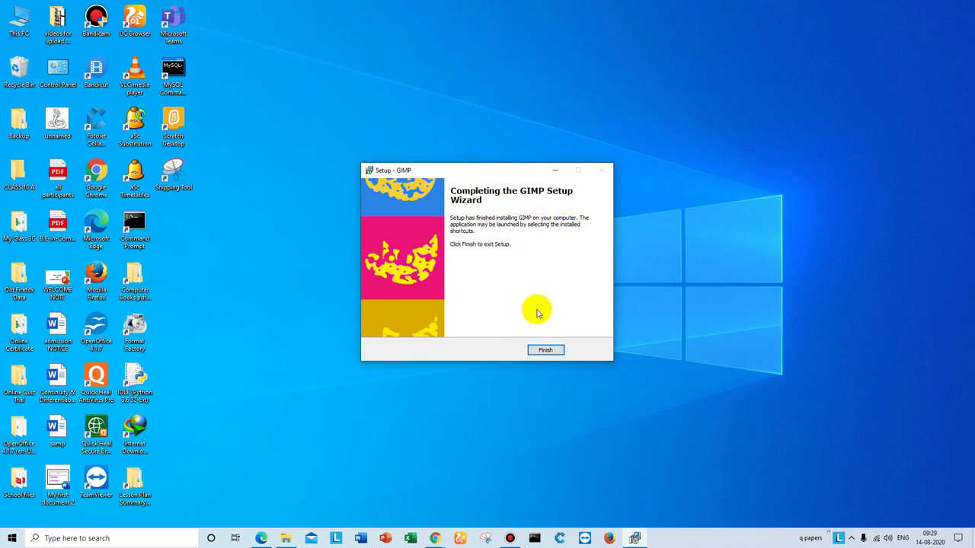
Finish the GIMP installation to close the setup wizard, then refresh the desktop
click(545, 351)
right_click(302, 206)
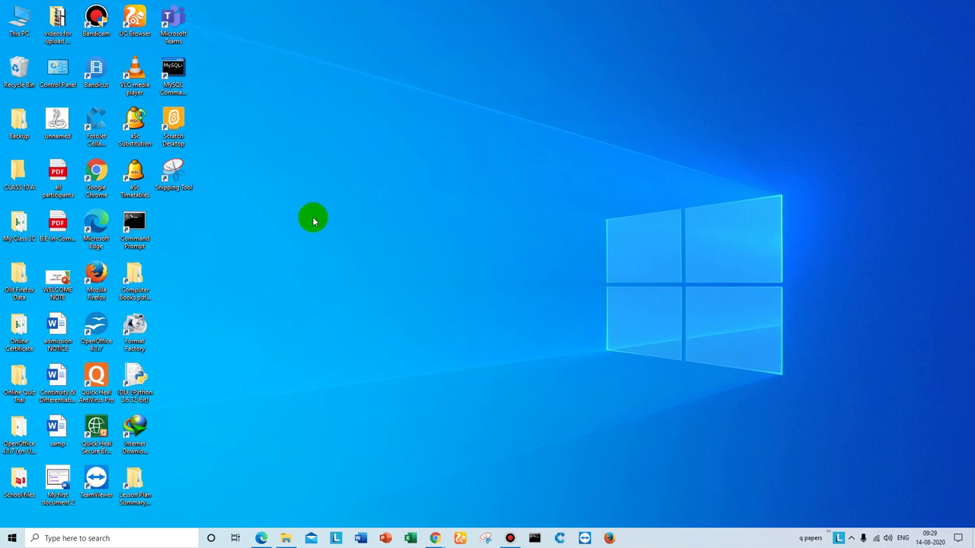
right_click(331, 234)
click(356, 264)
Refresh the desktop twice more and start a Windows search
right_click(343, 263)
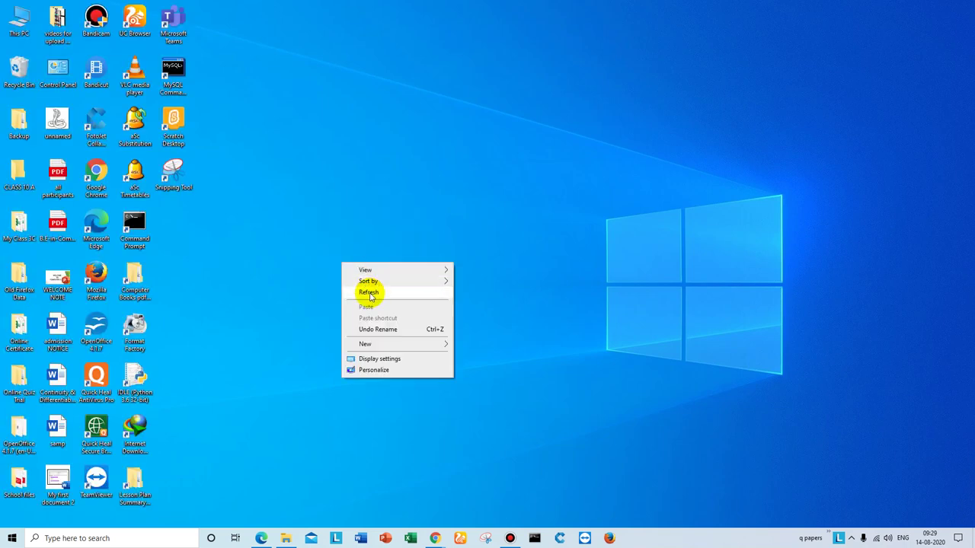
click(370, 289)
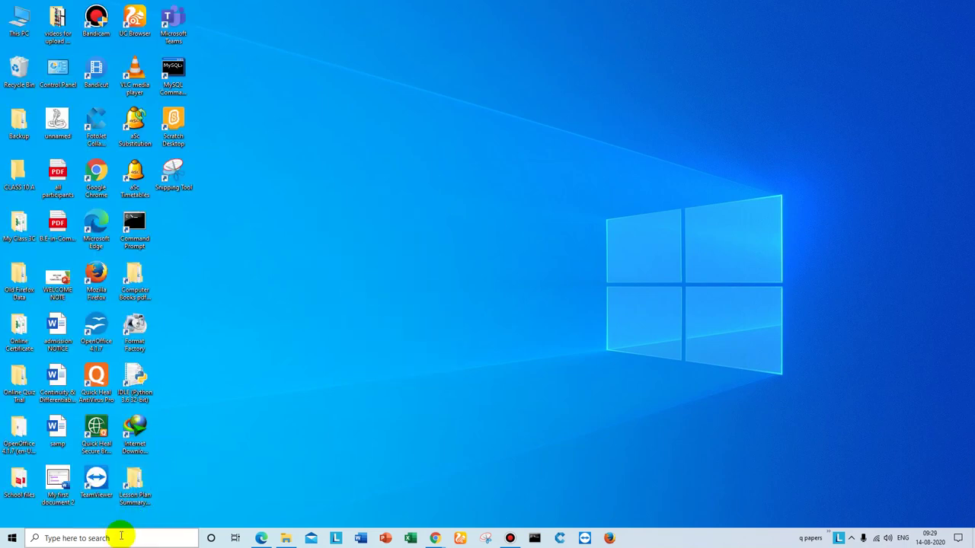
right_click(302, 264)
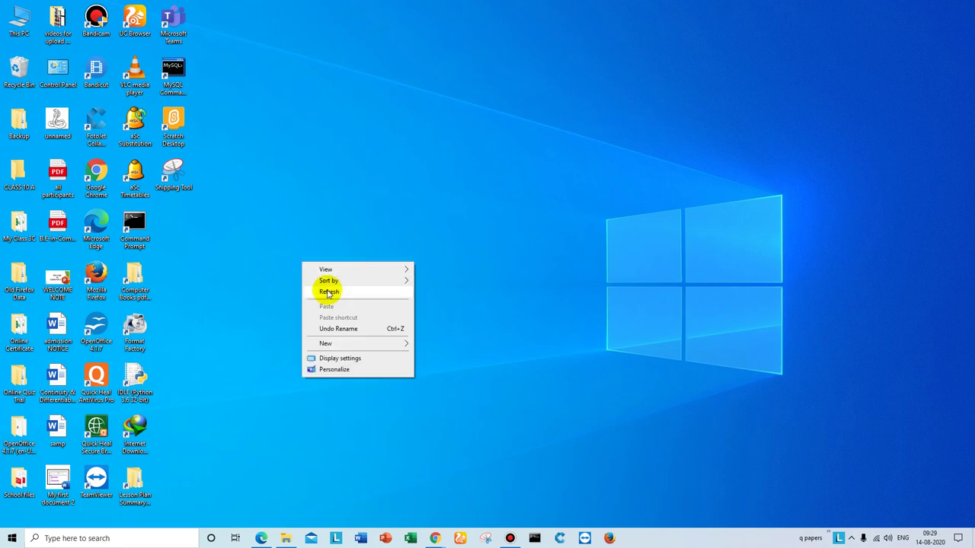
click(326, 290)
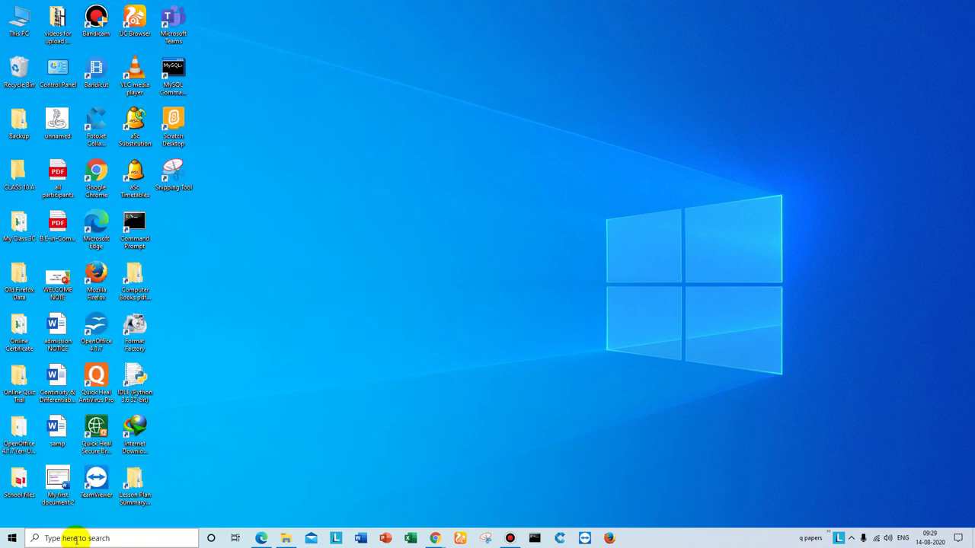
click(78, 539)
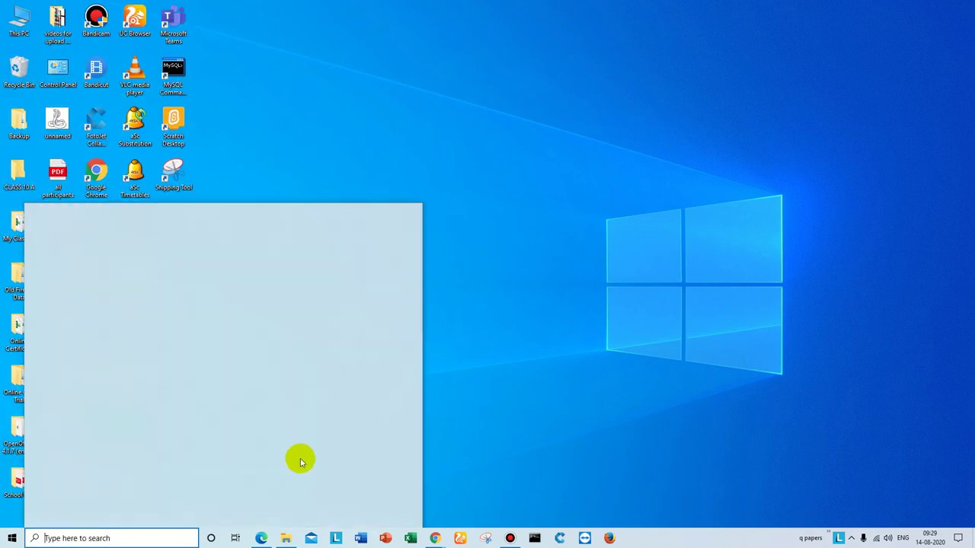
Search for GIMP, locate the GIMP 2.10.20 shortcut's folder, and pin the shortcut to the taskbar
text(GIMP)
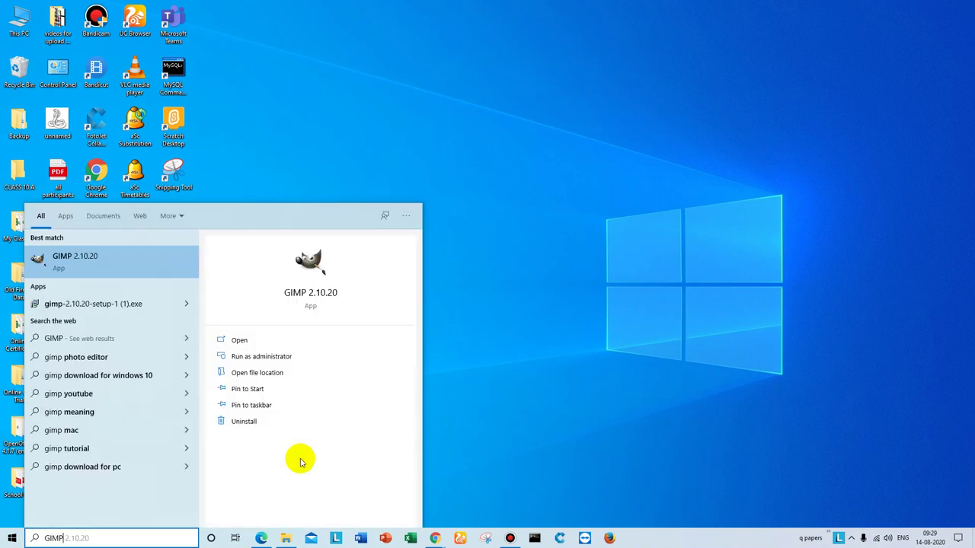
right_click(86, 272)
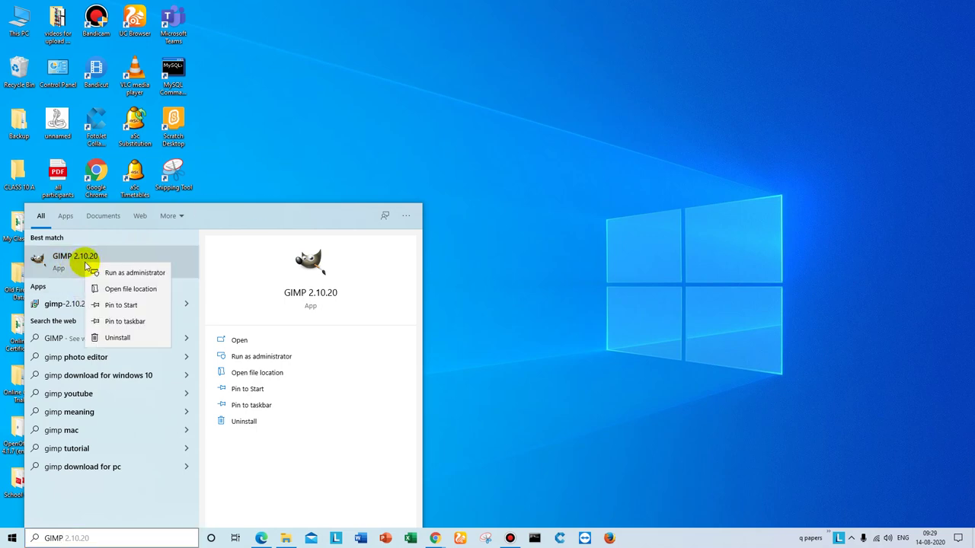
click(137, 290)
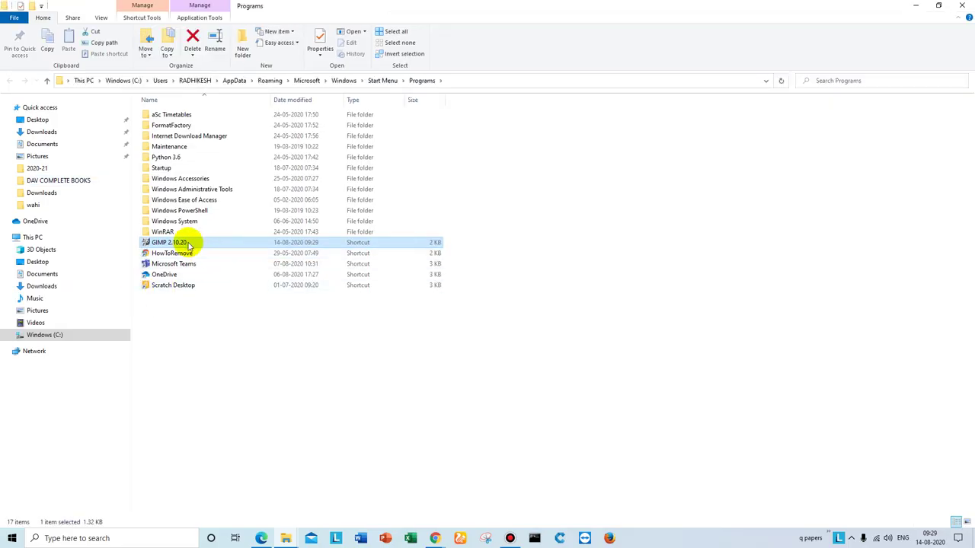
mouse_move(186, 242)
mouse_down()
mouse_move(645, 508)
mouse_move(642, 538)
mouse_up()
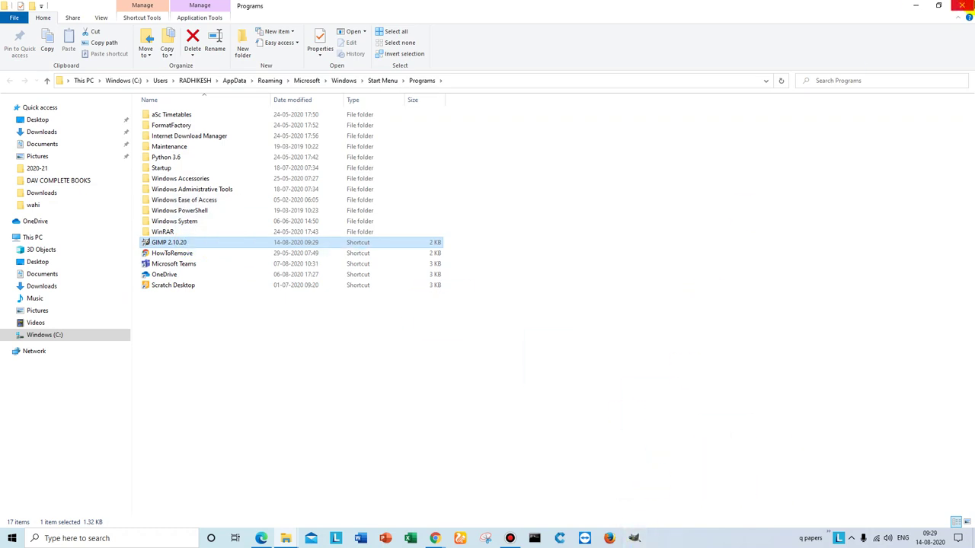
click(963, 6)
Refresh the desktop twice and launch GIMP from its pinned taskbar icon
right_click(330, 289)
click(383, 322)
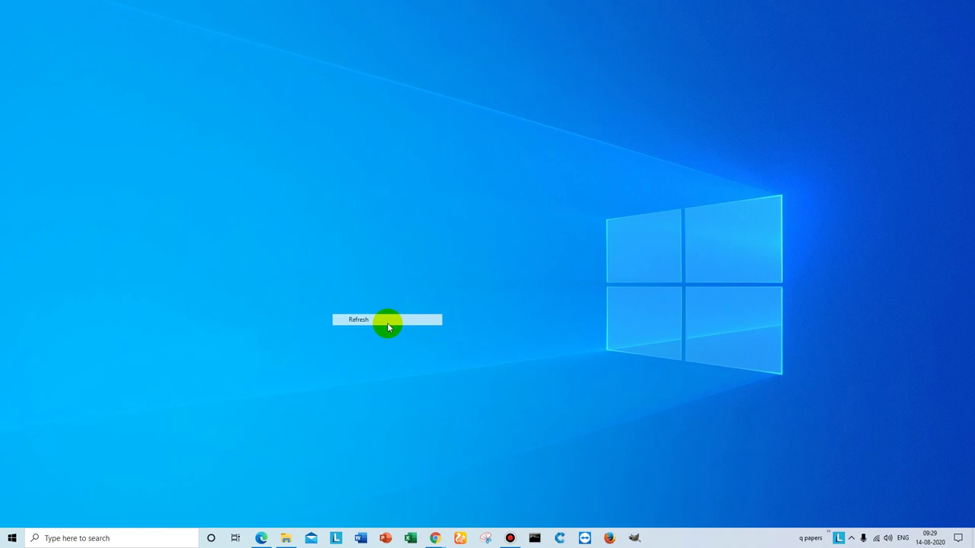
right_click(425, 335)
click(459, 359)
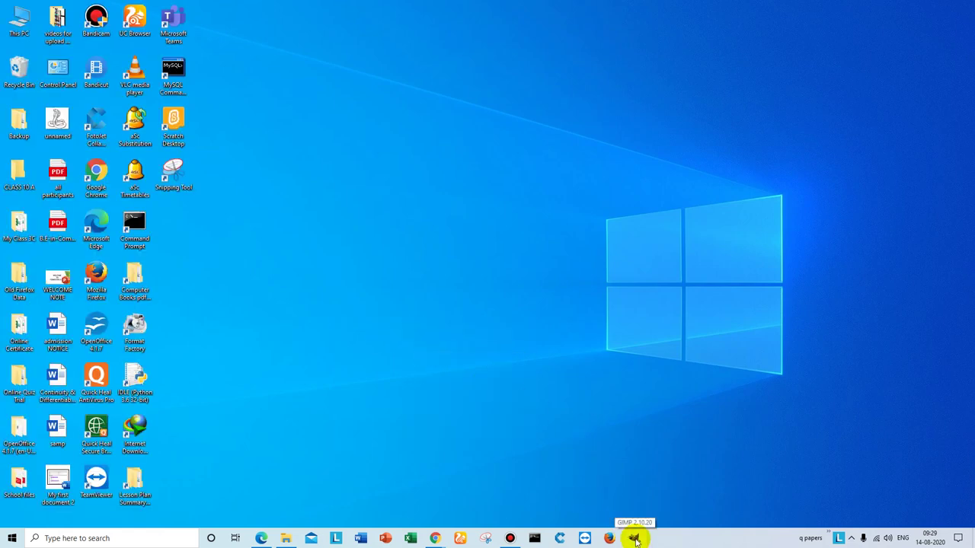
click(636, 541)
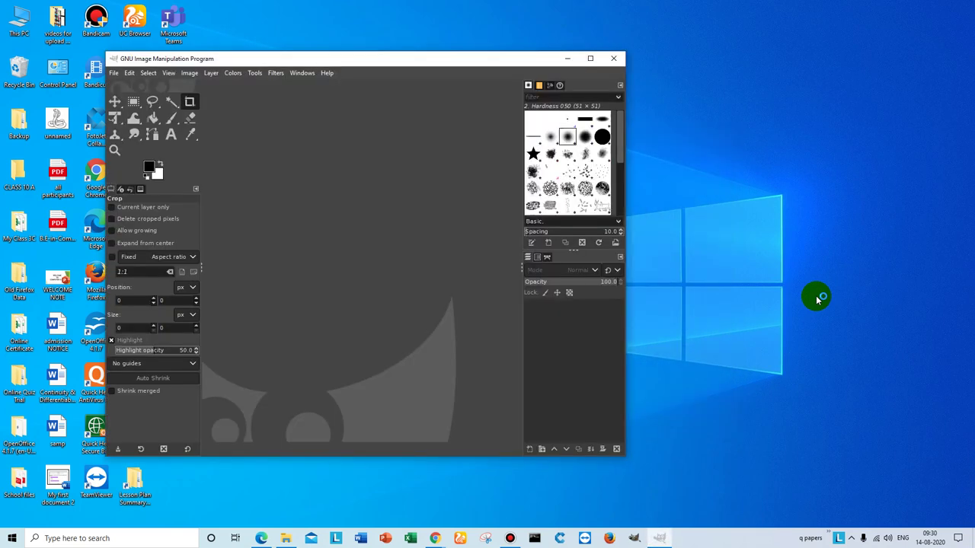
Maximize the GIMP window to fill the screen, then close it
click(591, 59)
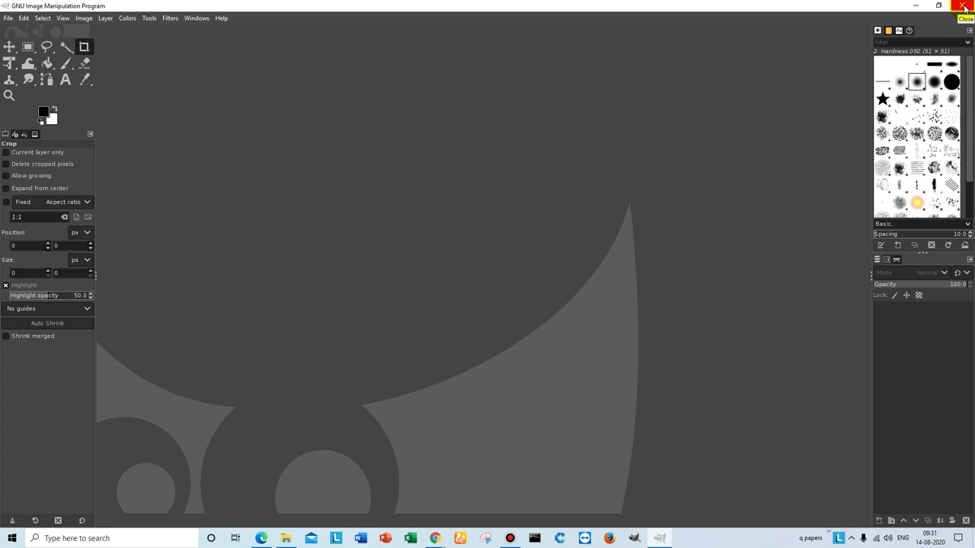
click(964, 8)
Minimize GIMP, refresh the desktop, and bring the 7.pdf textbook back in Edge
click(915, 5)
right_click(479, 248)
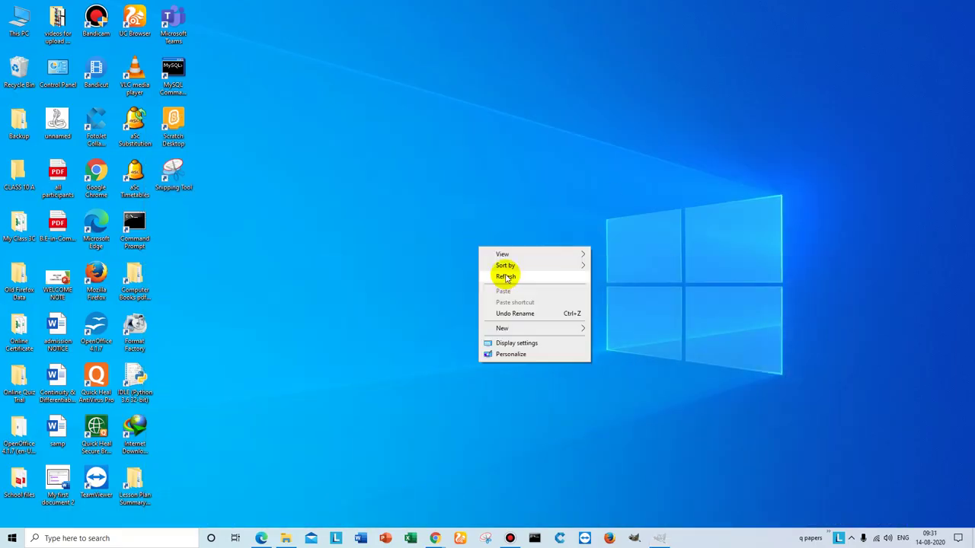
click(506, 277)
click(261, 539)
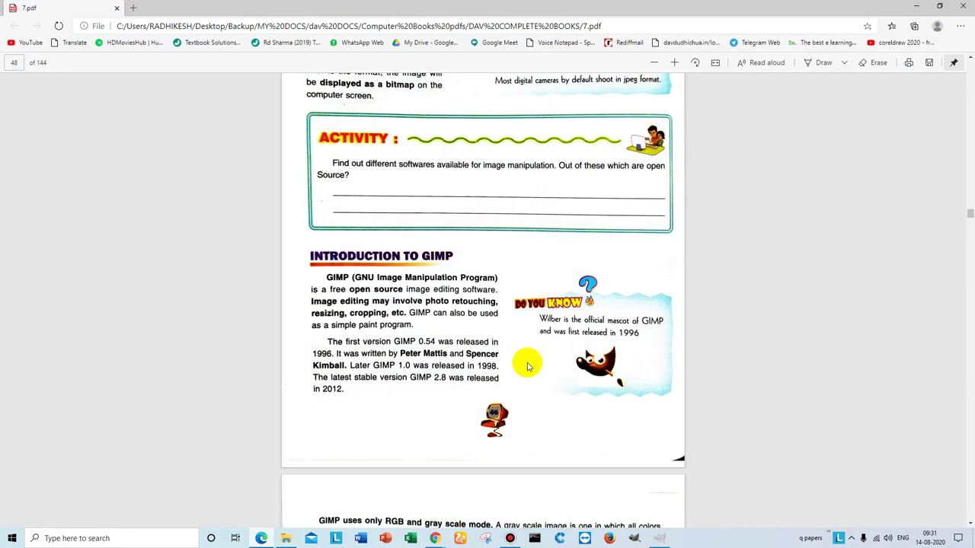
Scroll 7.pdf to the Starting GIMP section on page 49
scroll(527, 366, down, 1)
scroll(528, 366, down, 3)
scroll(529, 367, down, 2)
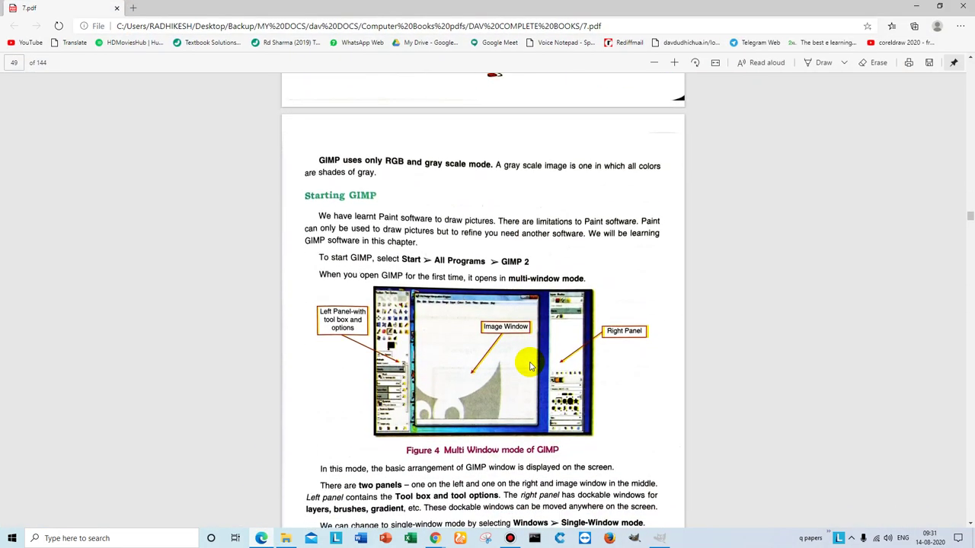
scroll(531, 366, down, 2)
scroll(531, 367, up, 2)
scroll(530, 366, up, 1)
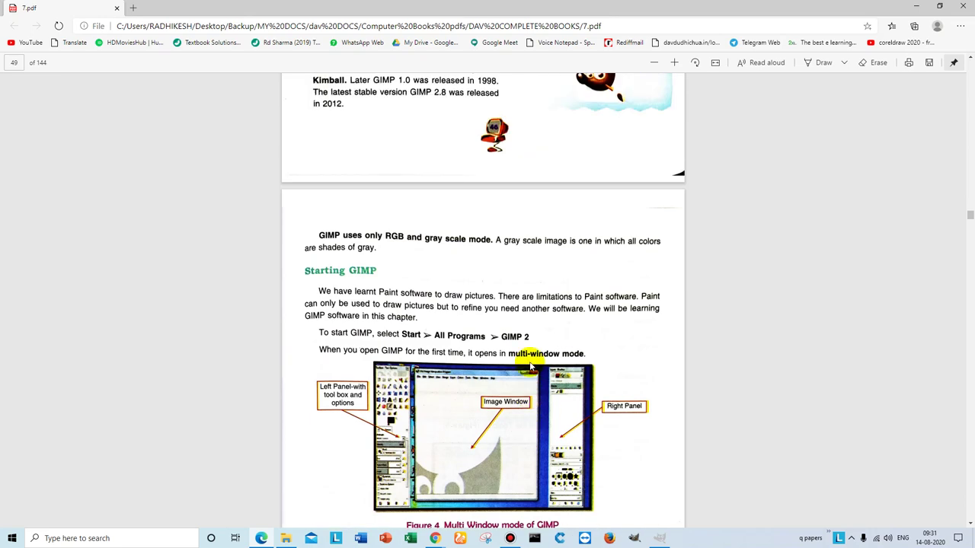
scroll(531, 366, down, 1)
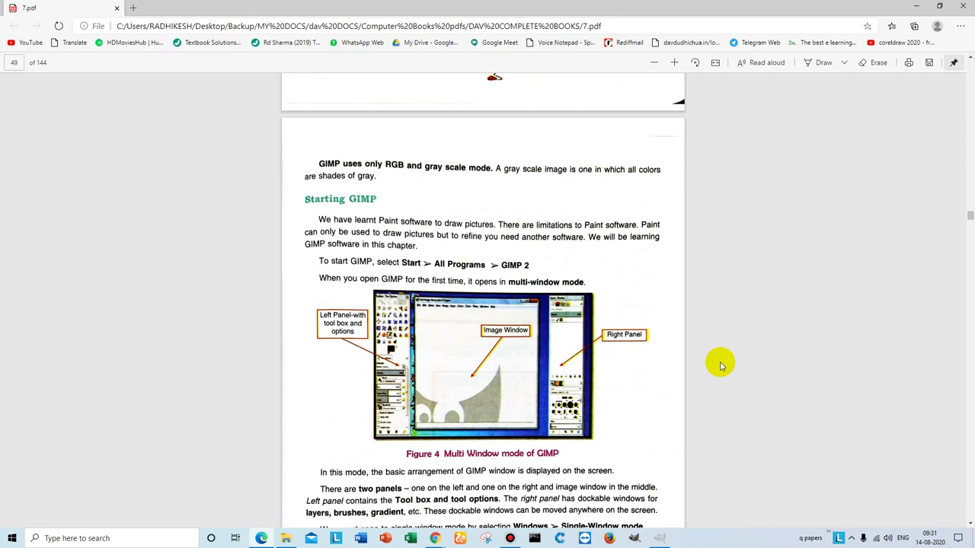
Scroll page 49 down to the single-window mode paragraph, then switch back to GIMP
scroll(721, 366, down, 1)
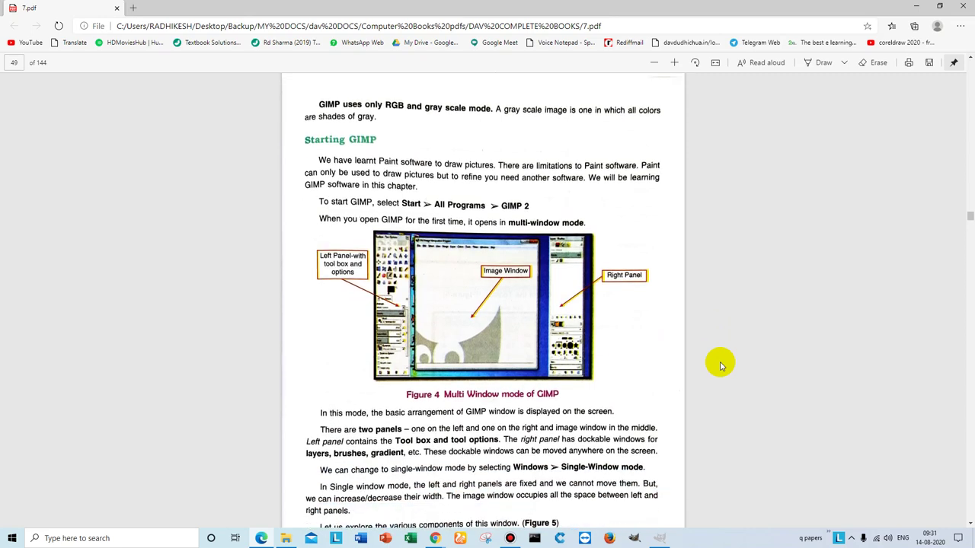
scroll(721, 366, down, 1)
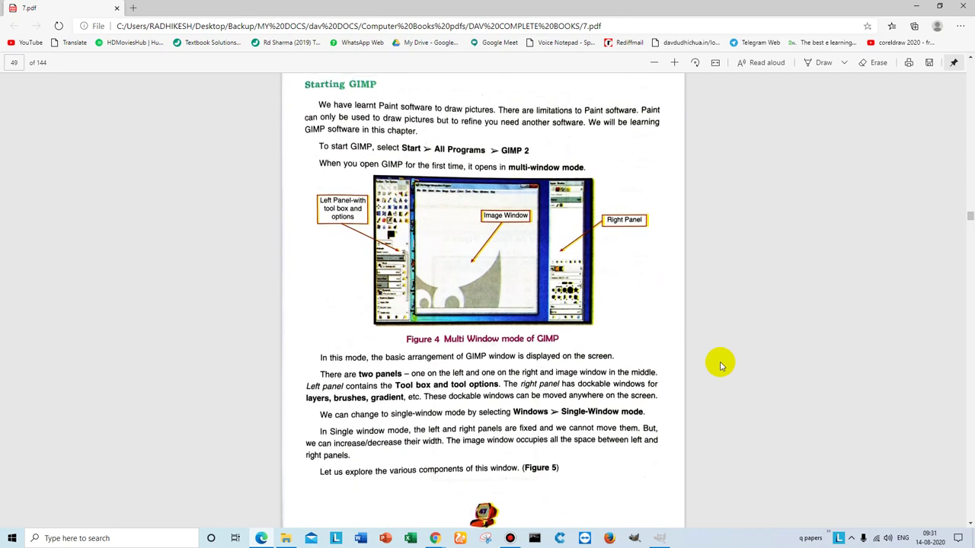
scroll(721, 366, up, 1)
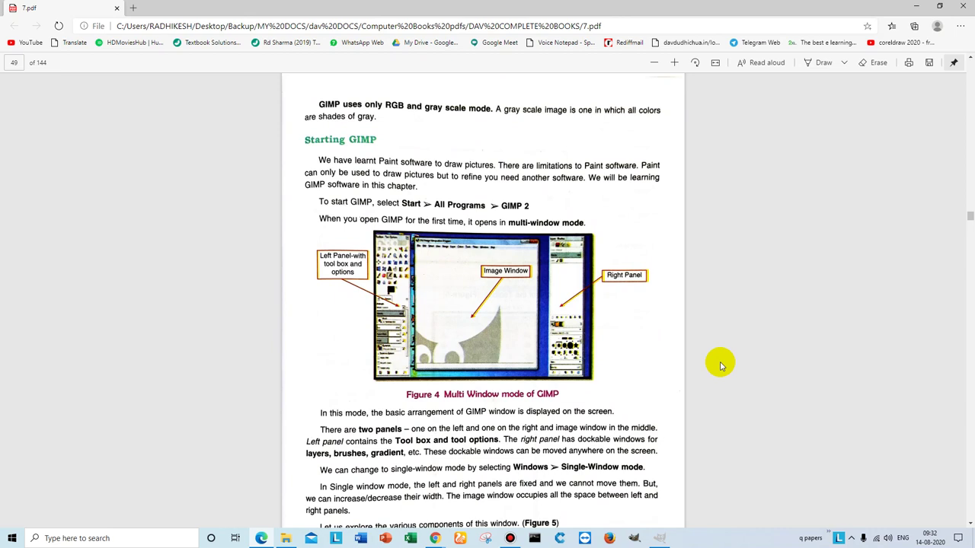
scroll(721, 366, down, 2)
scroll(721, 365, down, 2)
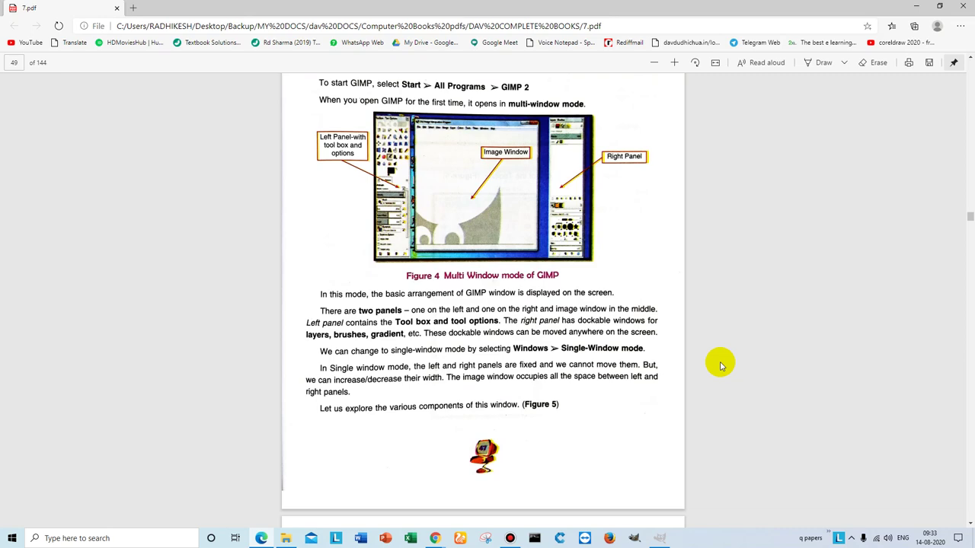
click(660, 538)
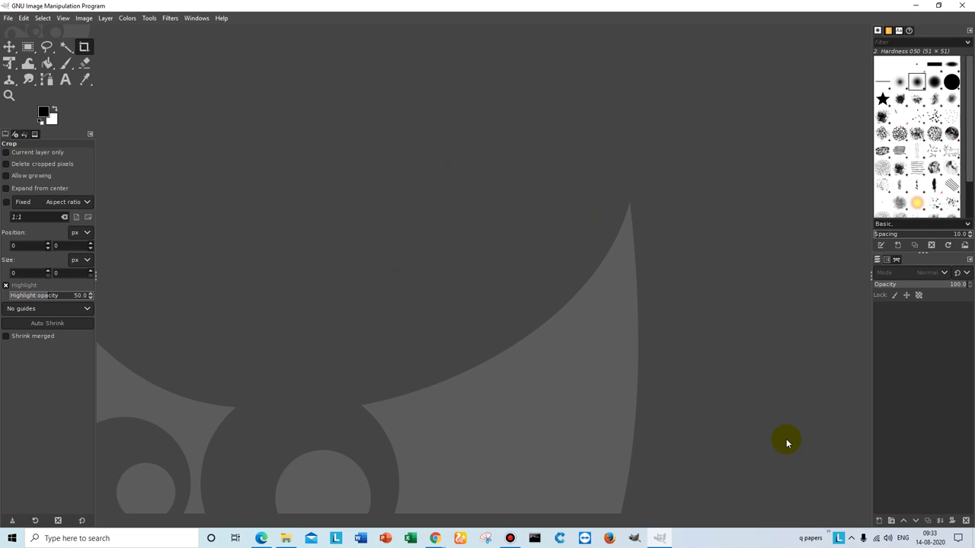
Minimize GIMP to show the page 49 mode passage in 7.pdf
click(914, 5)
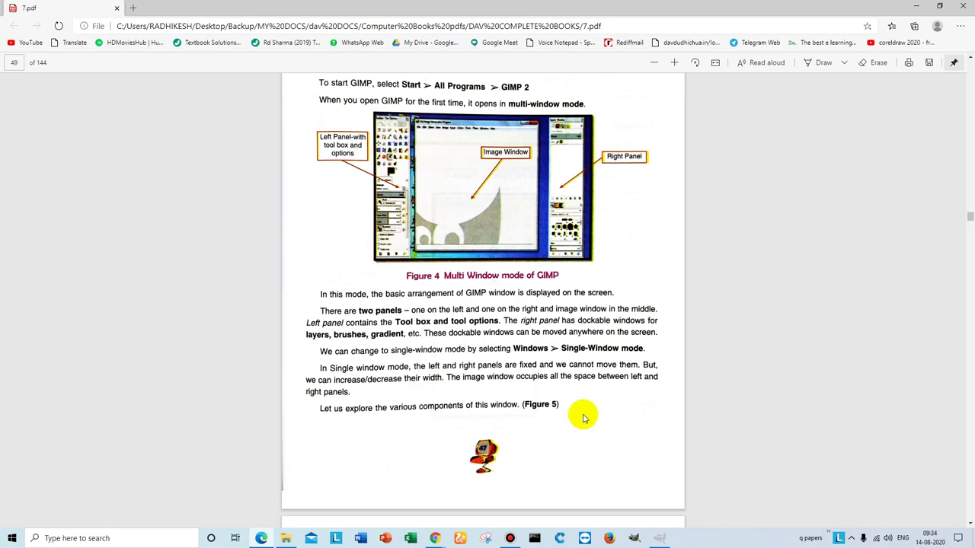
Restore GIMP, widen the left toolbox dock by a few pixels, and minimize it again
click(658, 537)
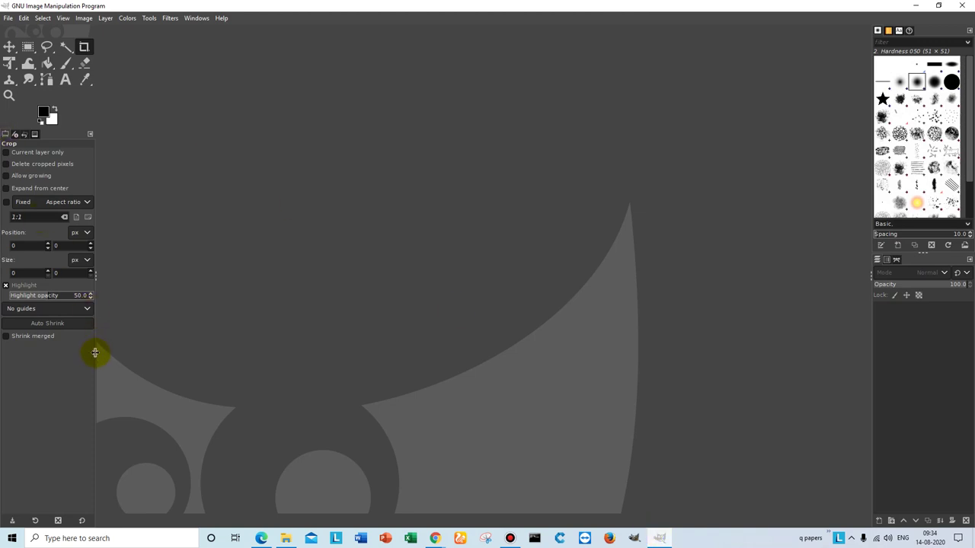
drag(95, 352, 100, 353)
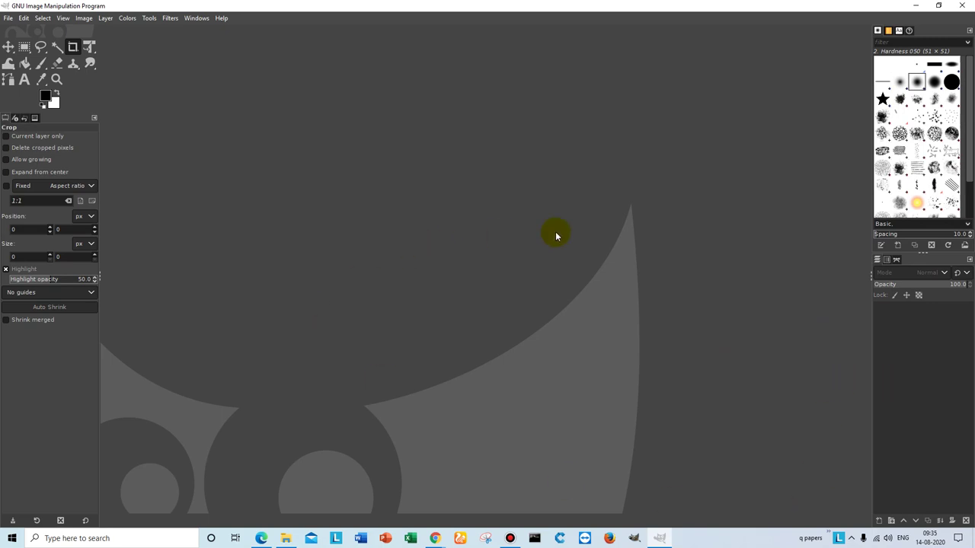
click(916, 6)
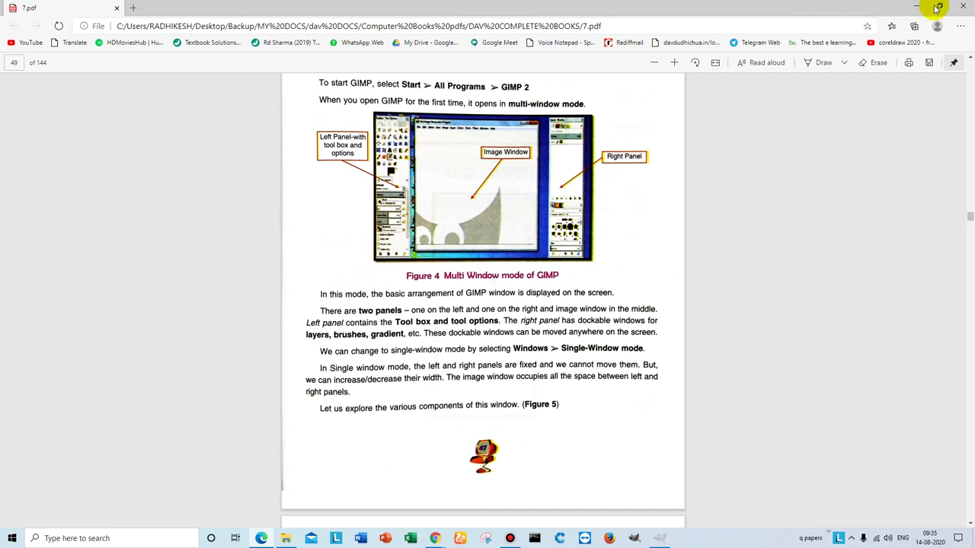
Minimize the Edge PDF viewer so GIMP's empty workspace is showing
click(919, 5)
Drag the left dock wider and back to its width, then widen the right brushes and layers dock
click(661, 536)
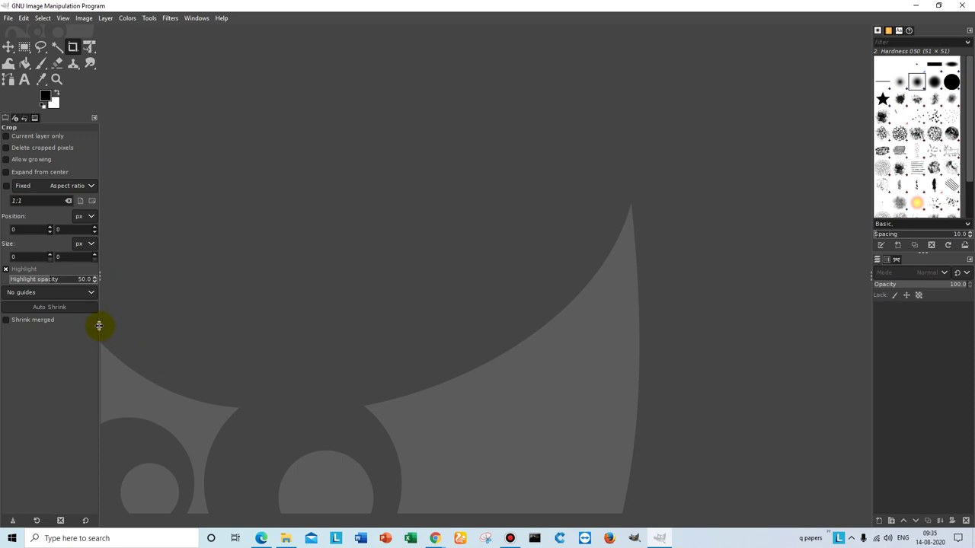
drag(99, 326, 173, 326)
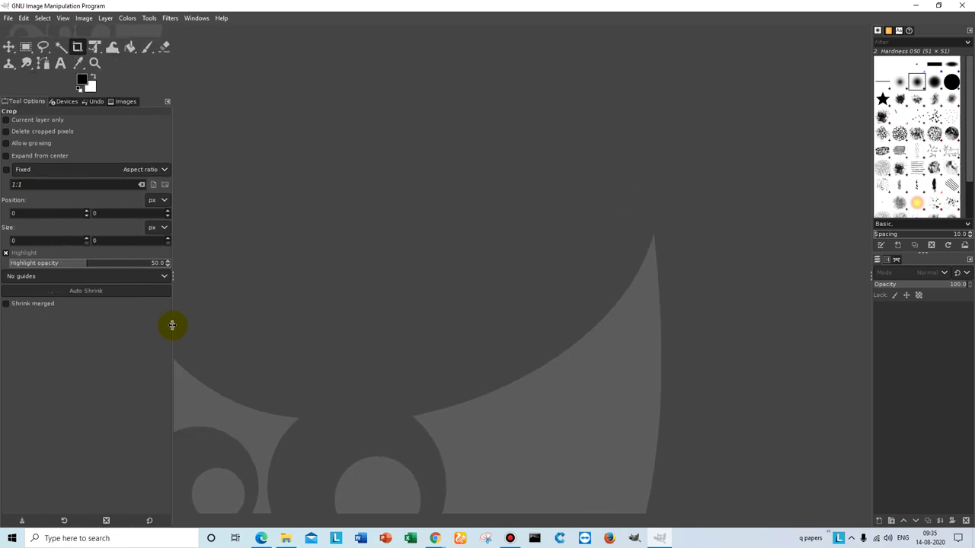
mouse_move(172, 326)
mouse_down()
mouse_move(250, 326)
mouse_move(227, 330)
mouse_up()
mouse_move(186, 329)
mouse_down()
mouse_move(62, 348)
mouse_move(143, 387)
mouse_move(100, 392)
mouse_up()
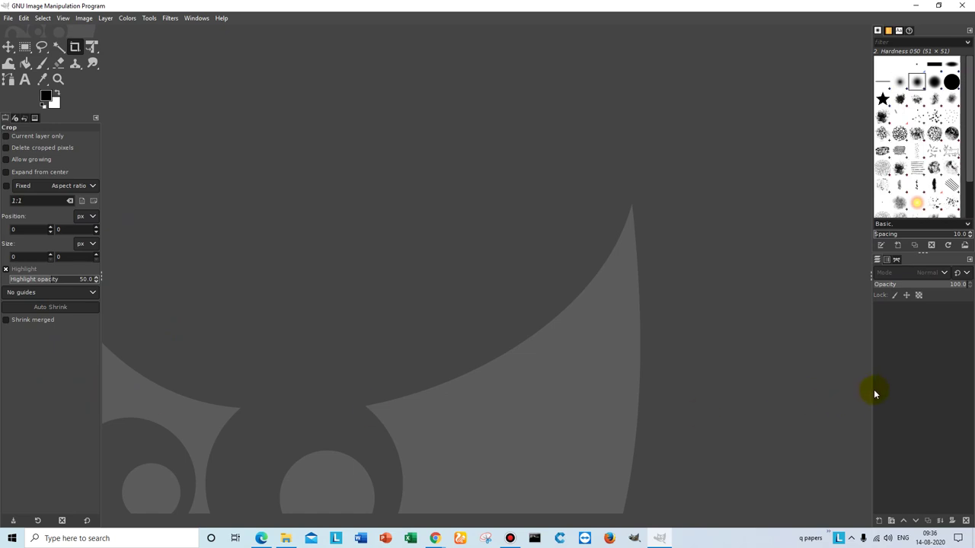
mouse_move(872, 394)
mouse_down()
mouse_move(694, 409)
mouse_move(852, 422)
mouse_up()
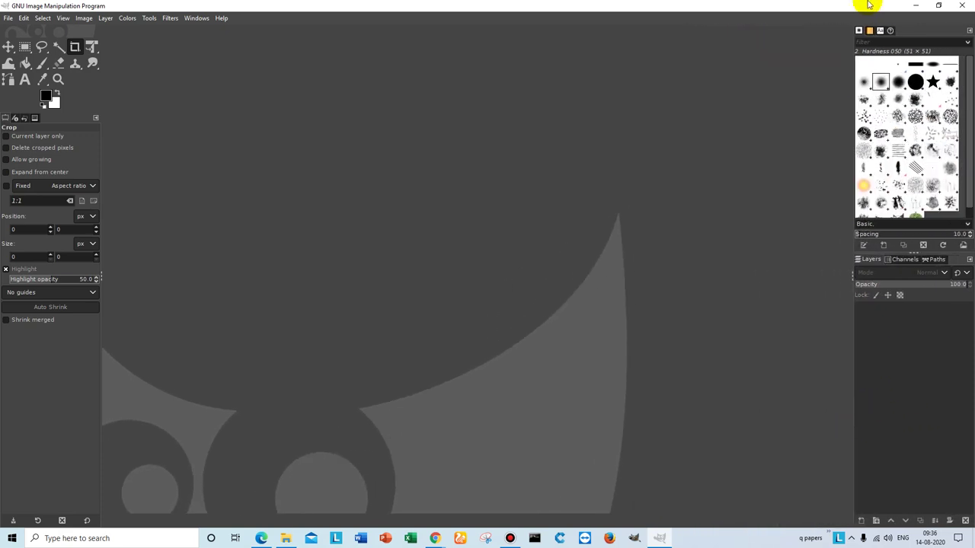
Minimize GIMP and bring the 7.pdf textbook back in Edge
click(916, 6)
right_click(355, 317)
click(261, 538)
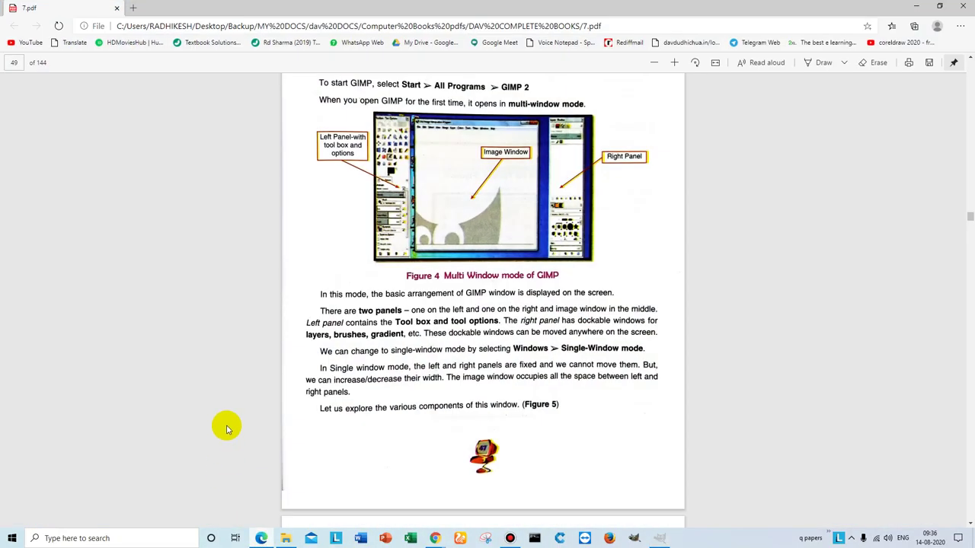
Scroll to page 50 with Figure 5 Single-window mode and Figure 6 Tool box, then minimize Edge
scroll(226, 429, down, 4)
scroll(226, 428, down, 1)
scroll(226, 428, down, 1)
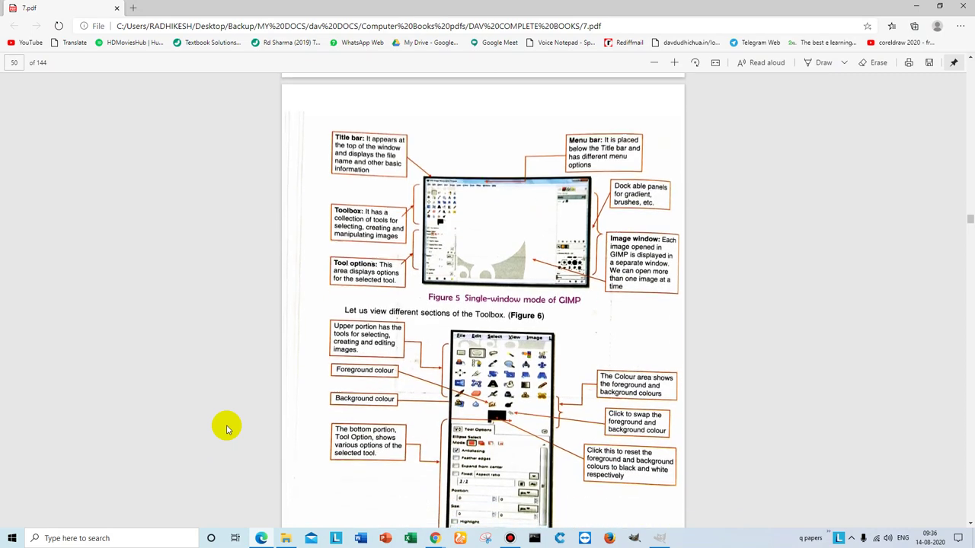
scroll(226, 429, down, 1)
scroll(226, 428, down, 1)
scroll(226, 429, up, 1)
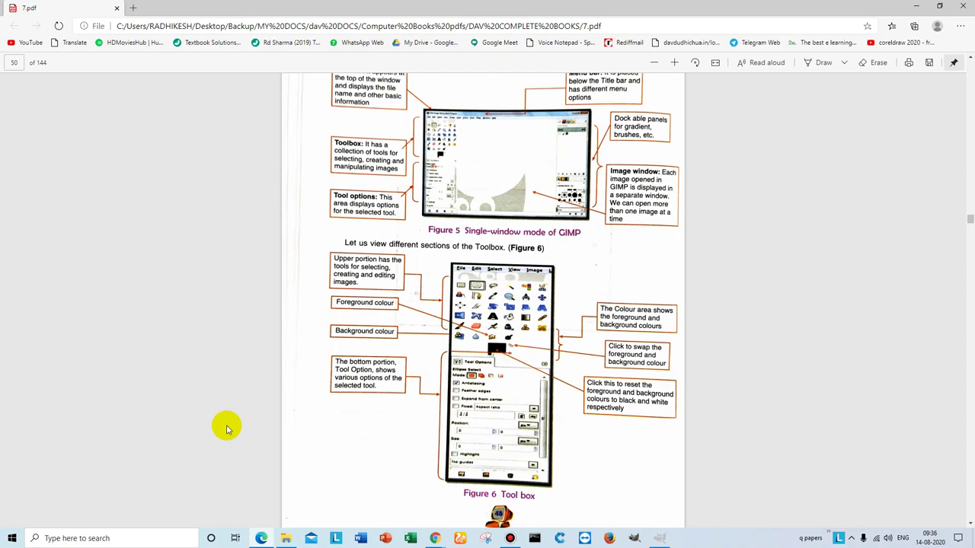
scroll(285, 441, up, 1)
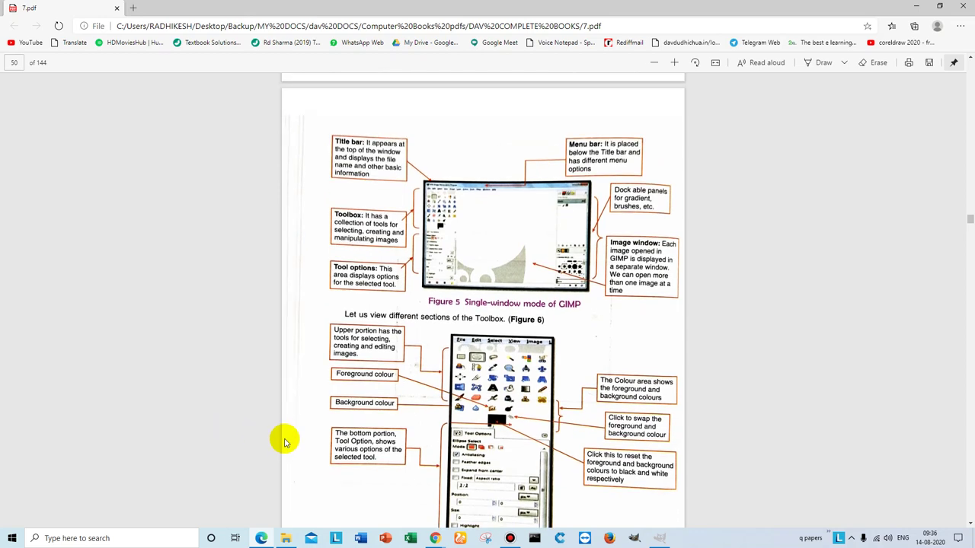
scroll(285, 442, down, 1)
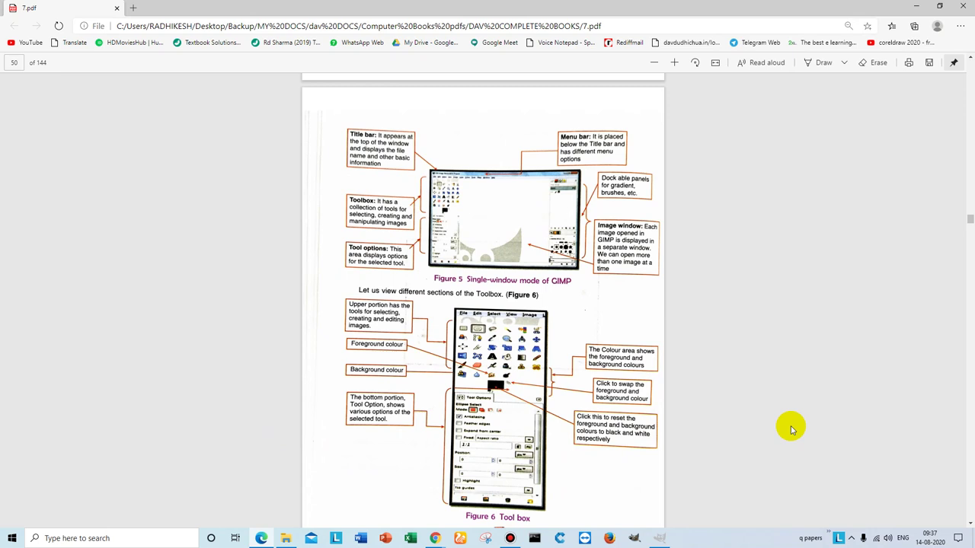
scroll(791, 430, down, 2)
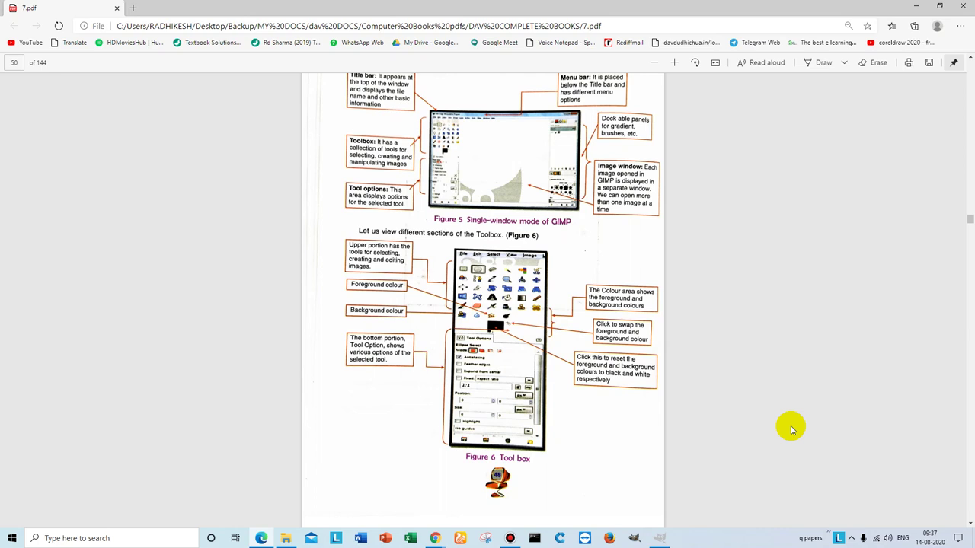
click(916, 7)
Restore GIMP and widen the left dock so tools sit in two rows, then narrow it slightly
click(657, 533)
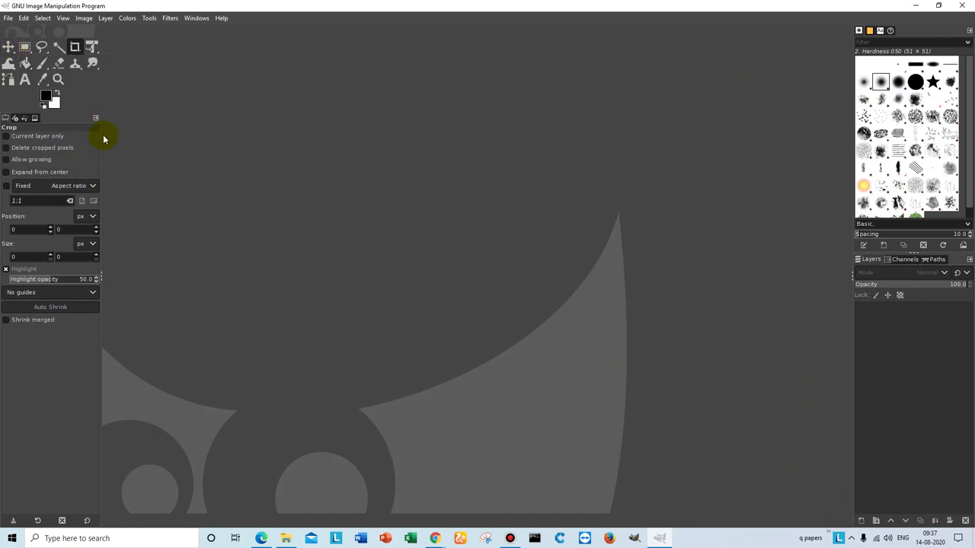
drag(122, 106, 136, 109)
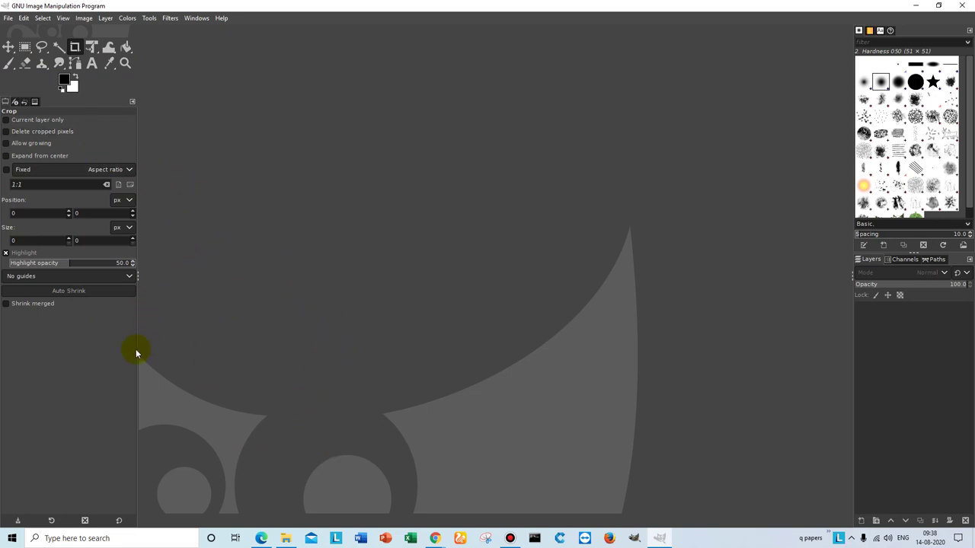
drag(137, 340, 132, 339)
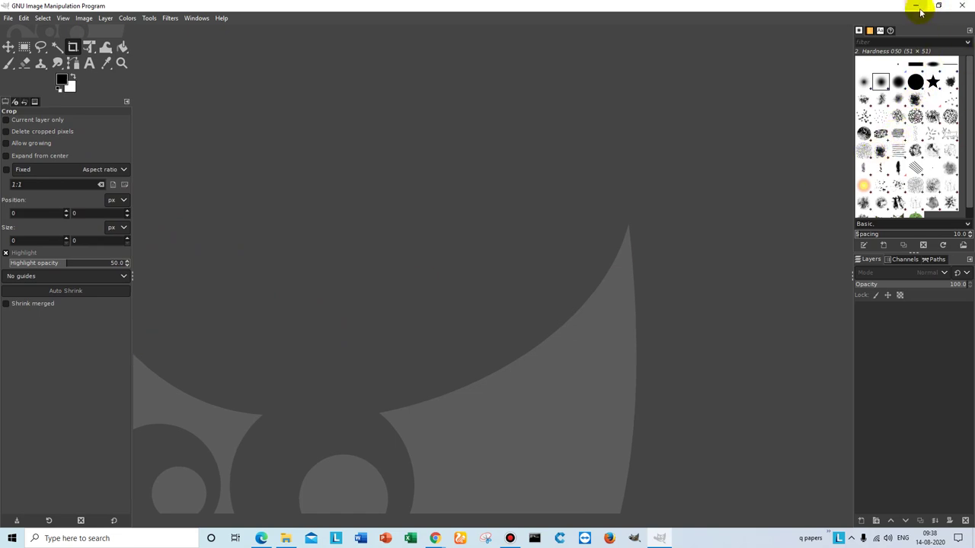
Minimize GIMP and refresh the desktop
click(918, 7)
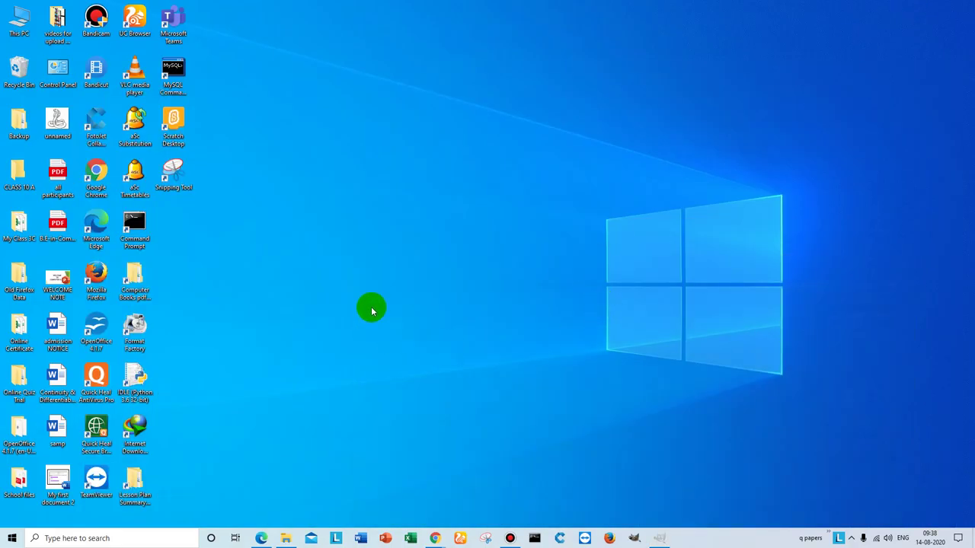
right_click(372, 311)
click(381, 322)
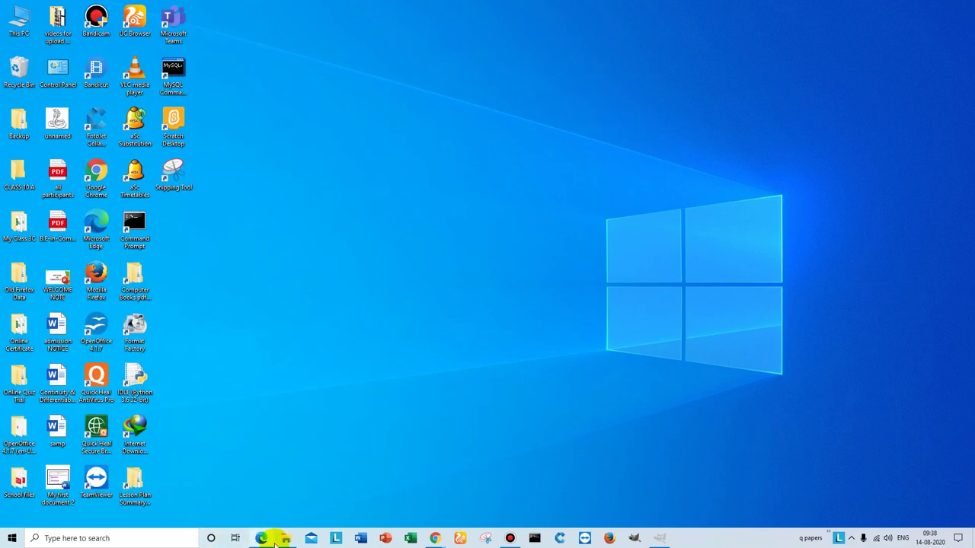
Review Figure 6 Tool box on page 50 of 7.pdf, then minimize Edge
click(261, 538)
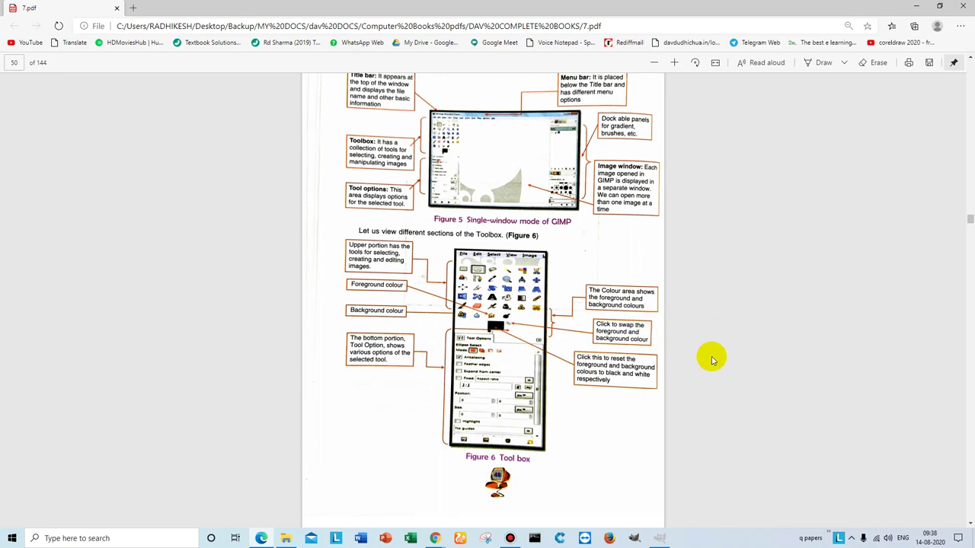
scroll(711, 357, up, 1)
scroll(711, 358, down, 1)
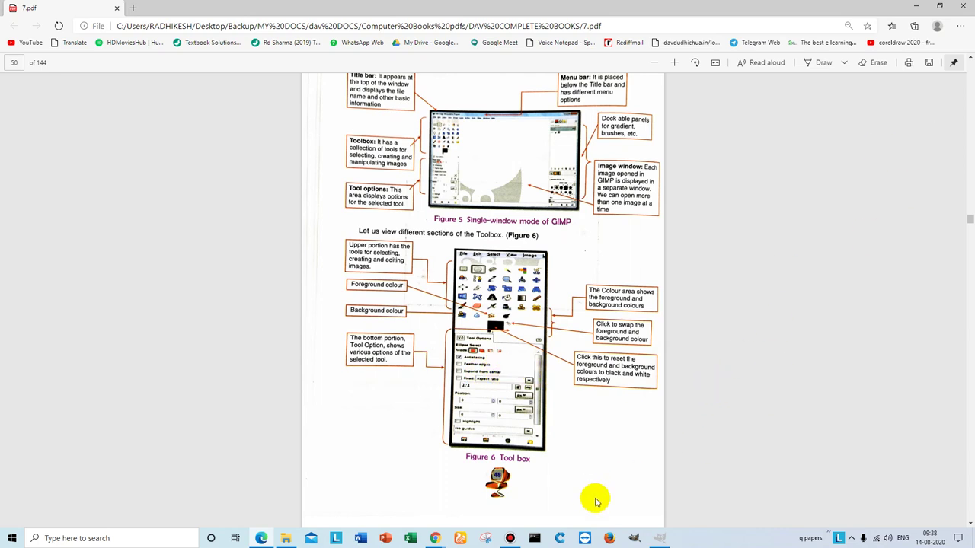
click(917, 7)
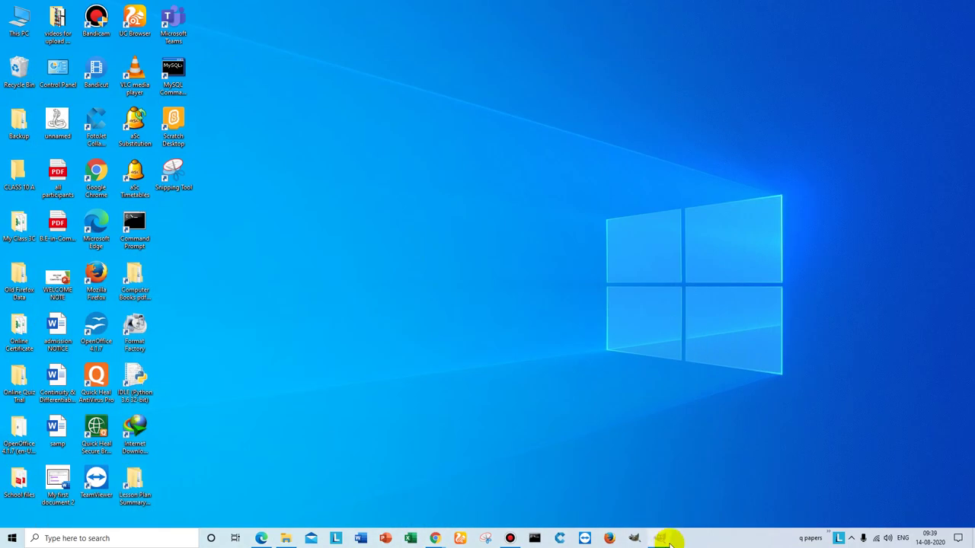
Restore GIMP and open the Open Image dialog at Pictures > Saved Pictures
click(661, 539)
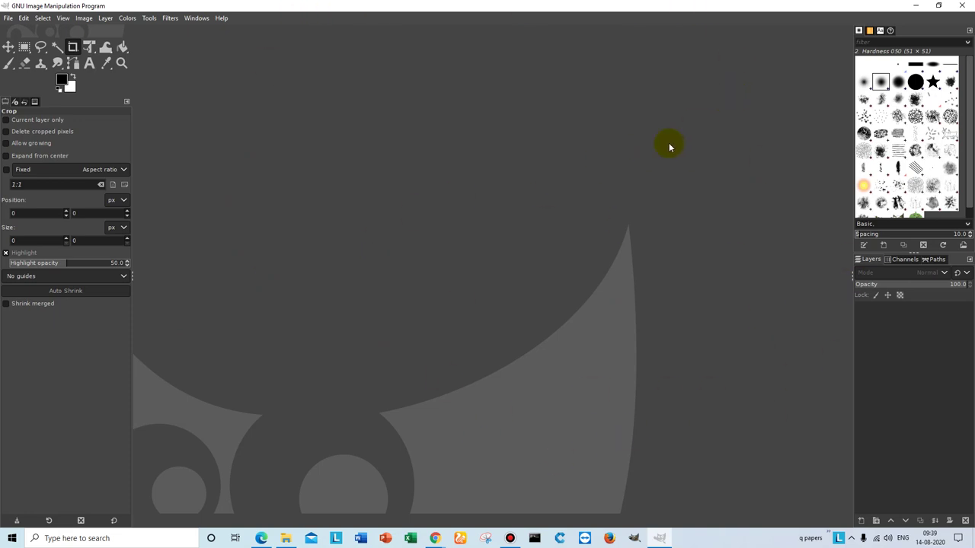
click(7, 19)
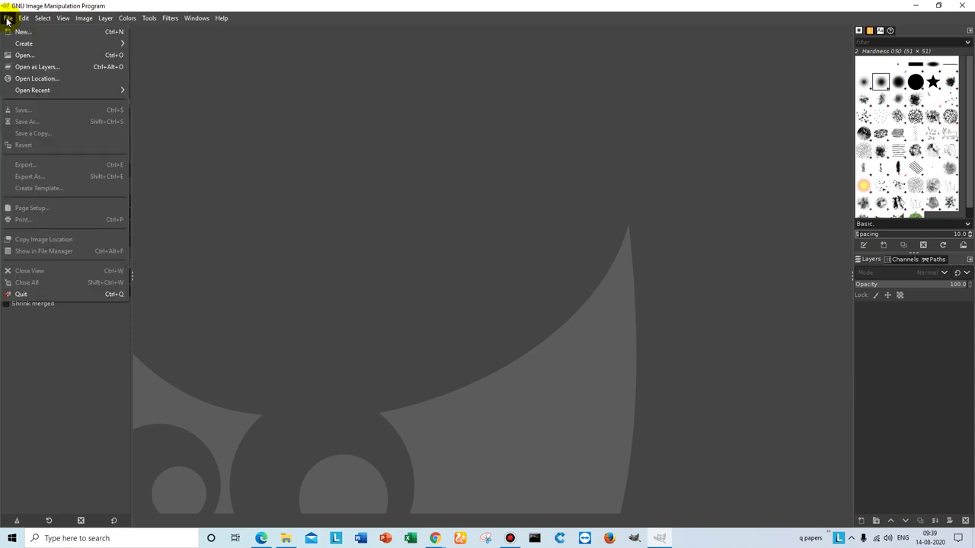
click(64, 55)
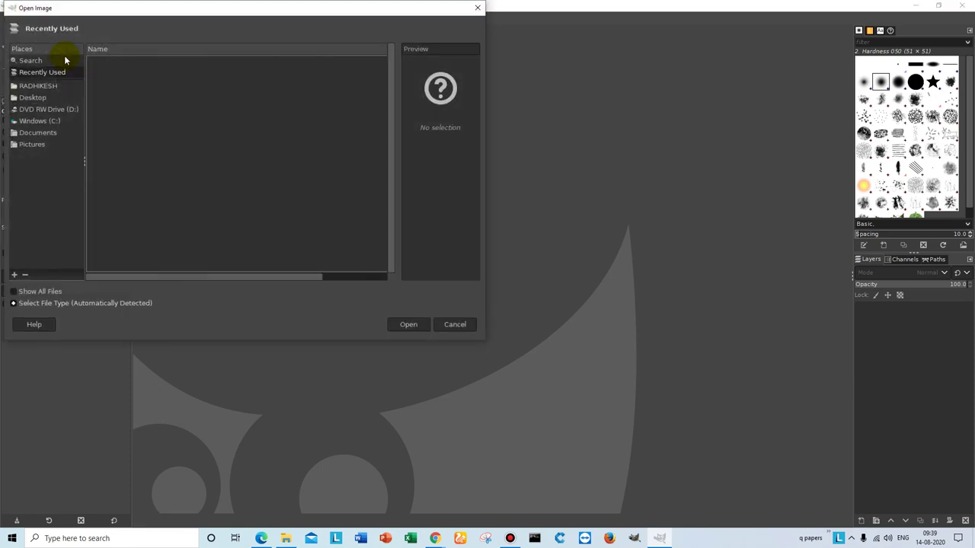
drag(185, 7, 358, 97)
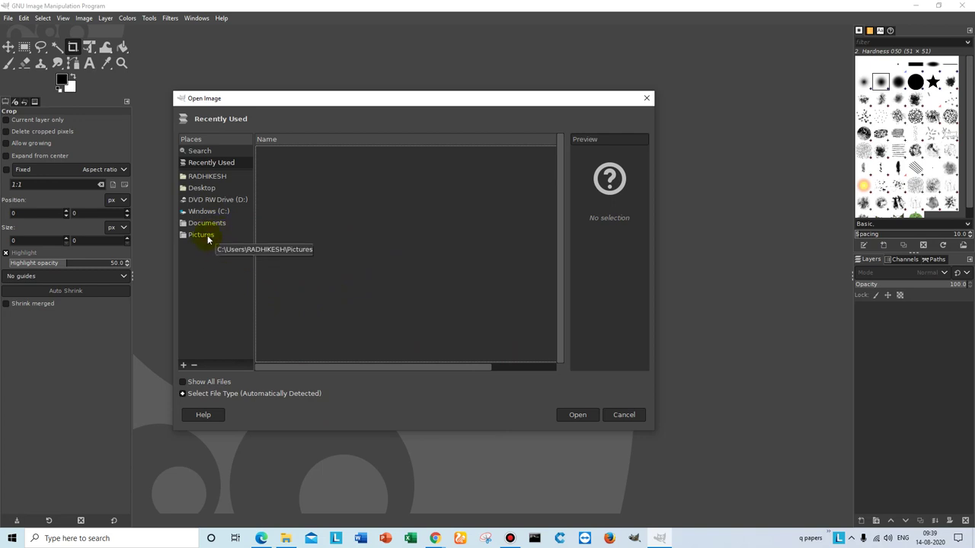
click(207, 235)
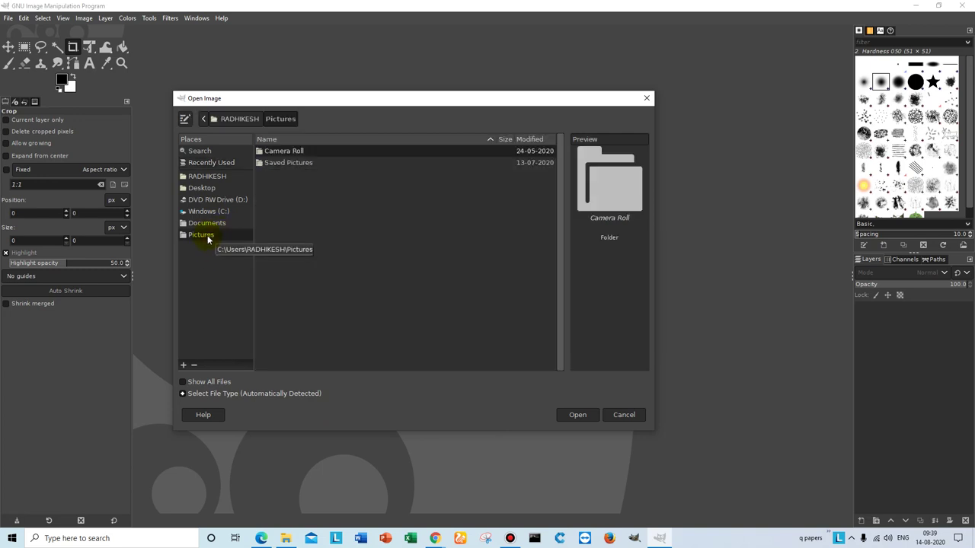
double_click(303, 163)
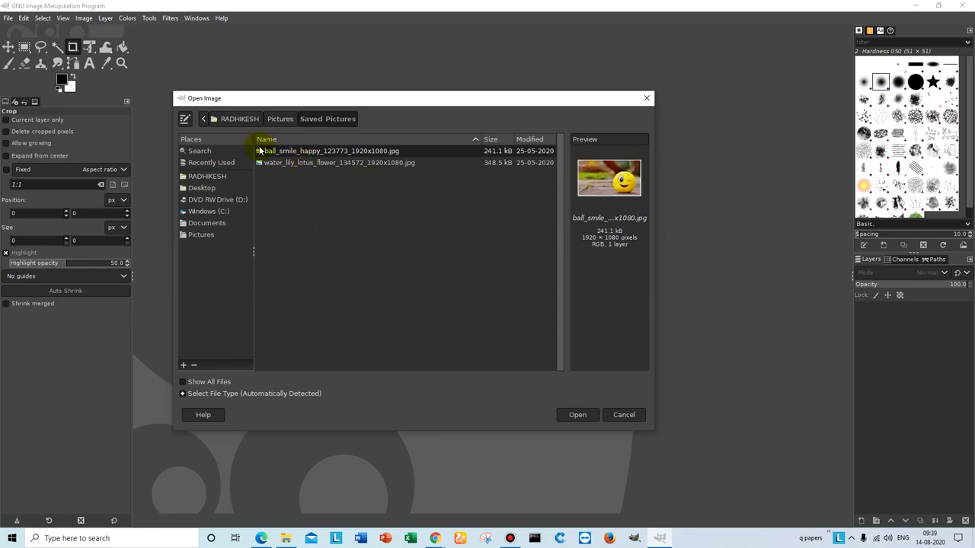
Open ball_smile_happy_123773_1920x1080.jpg from the Open Image dialog
click(582, 415)
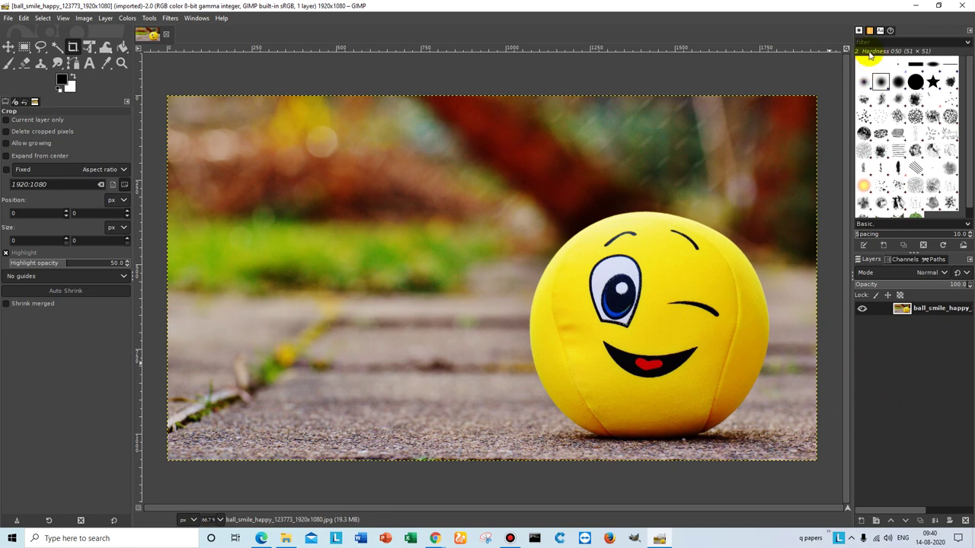
Minimize GIMP, refresh the desktop, and bring the 7.pdf window back
click(917, 6)
right_click(480, 374)
click(503, 403)
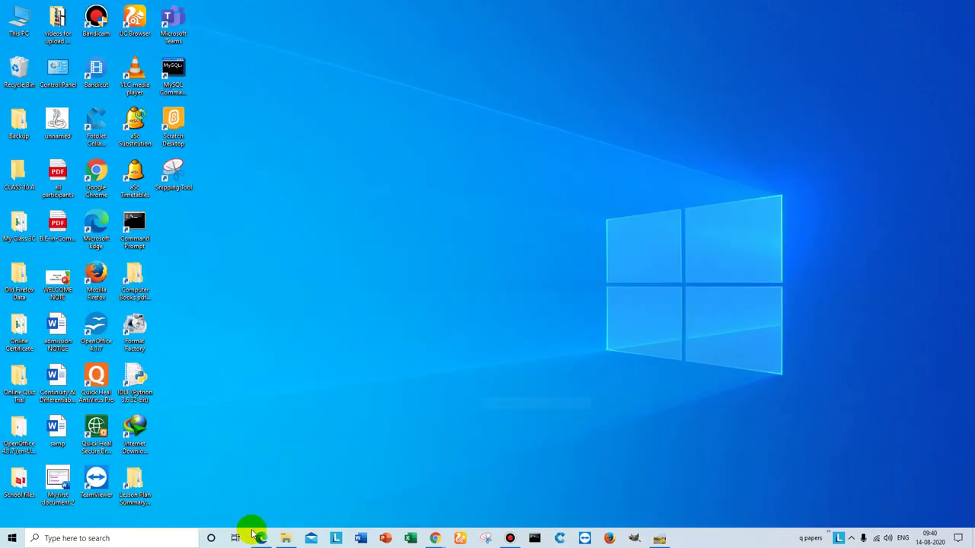
click(261, 538)
Scroll 7.pdf to the 'Introduction to GIMP' section on page 48
scroll(236, 317, up, 5)
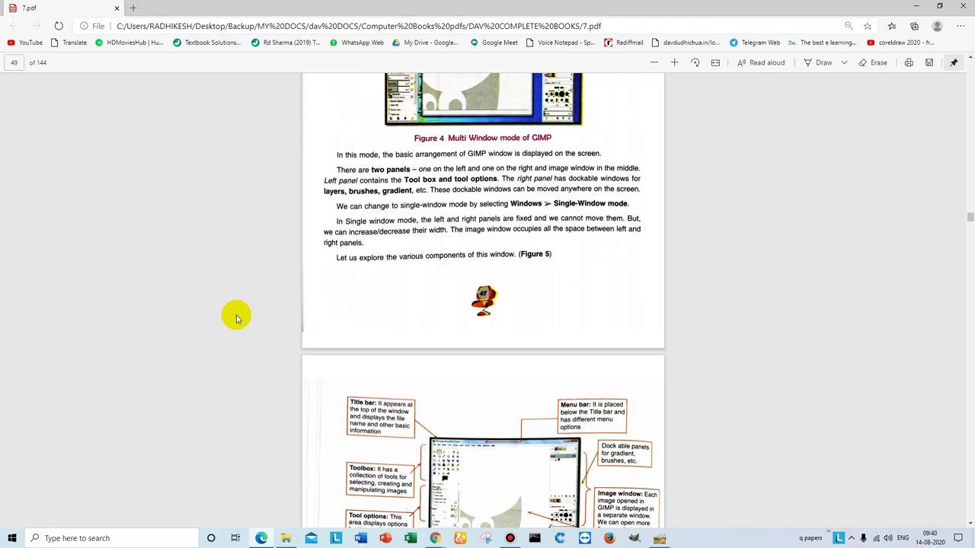
scroll(236, 316, up, 5)
scroll(236, 316, up, 5)
scroll(237, 318, up, 5)
scroll(236, 318, up, 4)
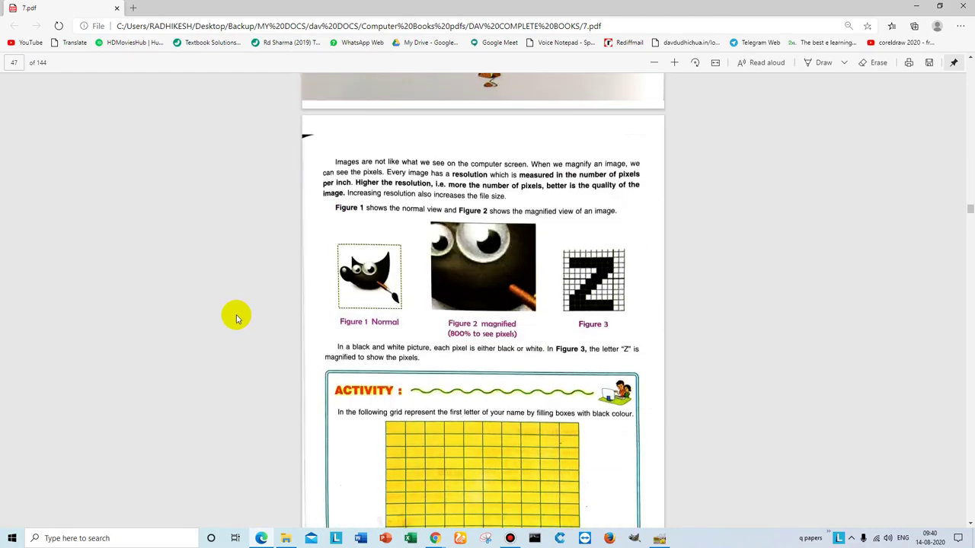
scroll(236, 318, up, 4)
scroll(236, 318, up, 2)
scroll(236, 318, up, 1)
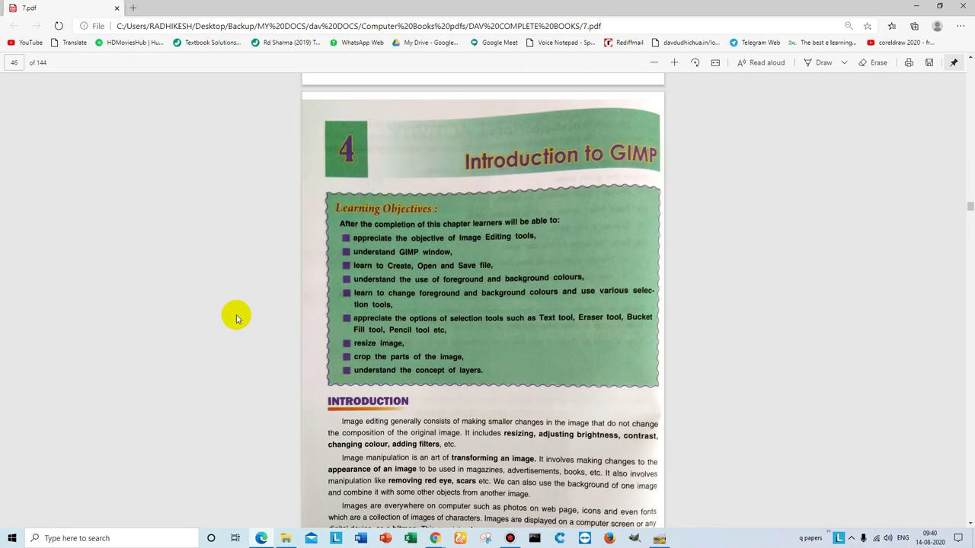
scroll(236, 319, down, 2)
scroll(236, 319, down, 1)
scroll(236, 319, down, 2)
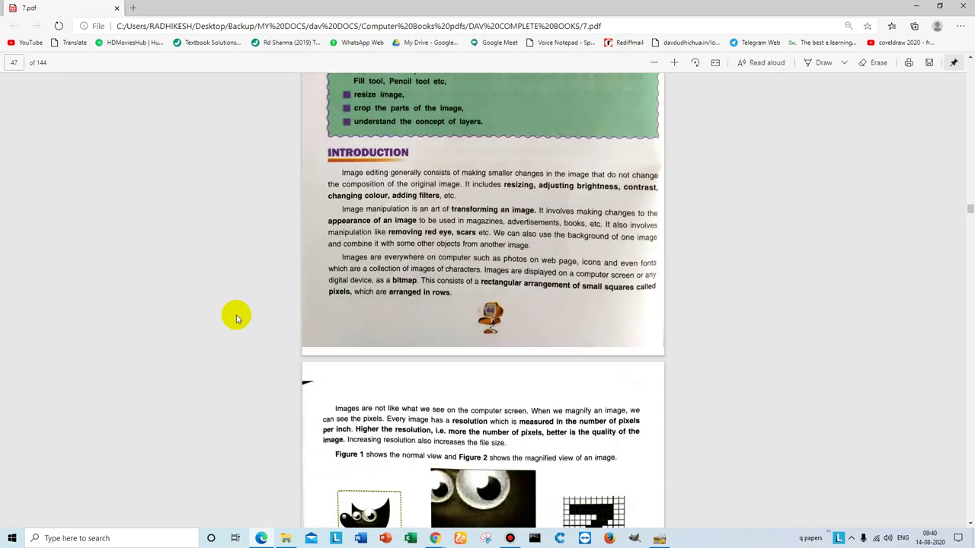
scroll(236, 318, down, 3)
scroll(236, 318, up, 3)
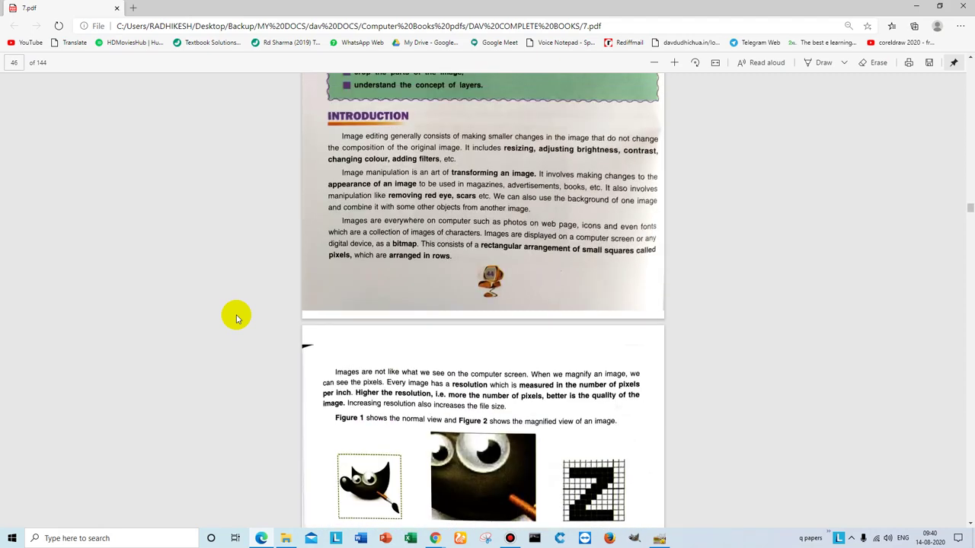
scroll(237, 318, down, 1)
scroll(236, 318, down, 3)
scroll(236, 318, down, 3)
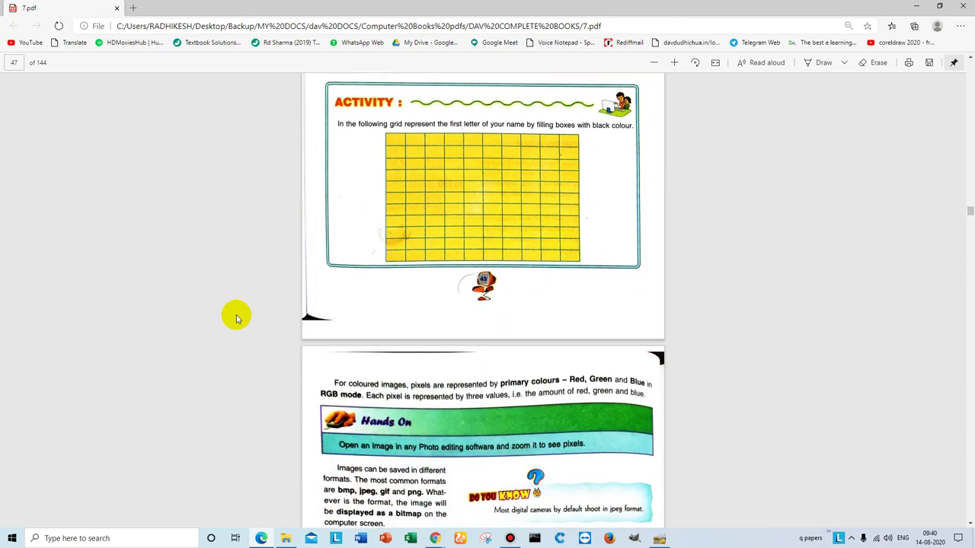
scroll(236, 318, down, 1)
scroll(236, 318, down, 3)
scroll(236, 318, up, 2)
scroll(236, 318, down, 3)
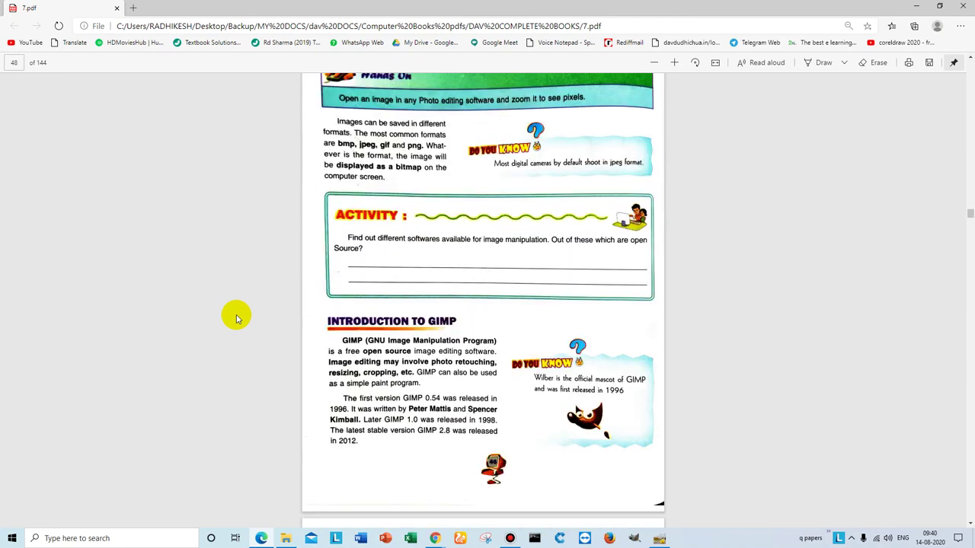
scroll(236, 318, down, 1)
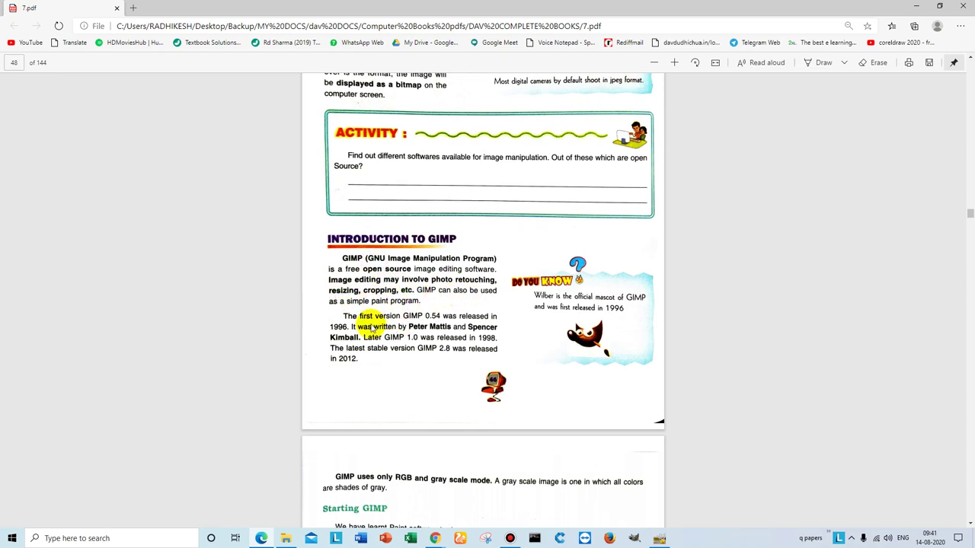
Scroll past Figures 5 and 6 on pages 49–50, then back to Figure 4 on page 49
scroll(211, 414, down, 1)
scroll(211, 414, down, 2)
scroll(211, 407, down, 2)
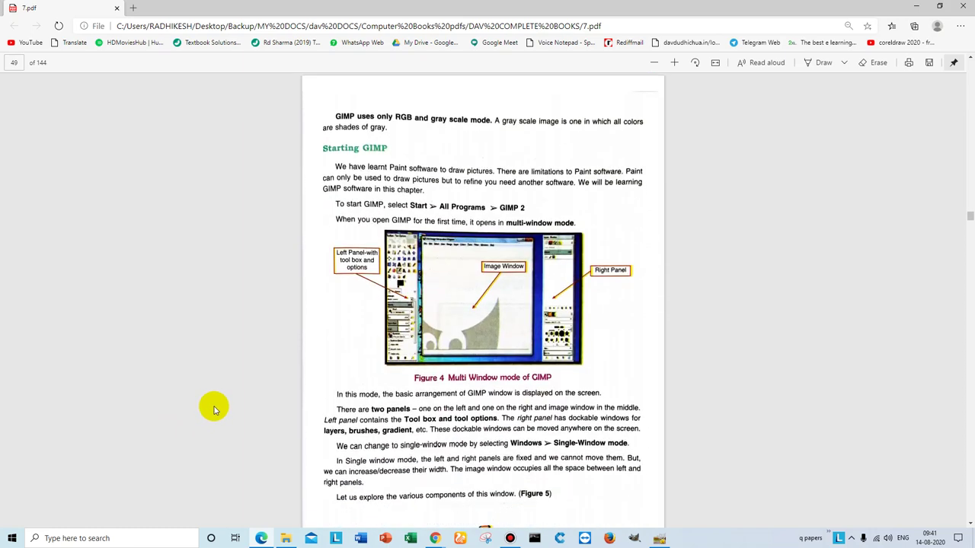
scroll(214, 410, down, 1)
scroll(214, 409, up, 1)
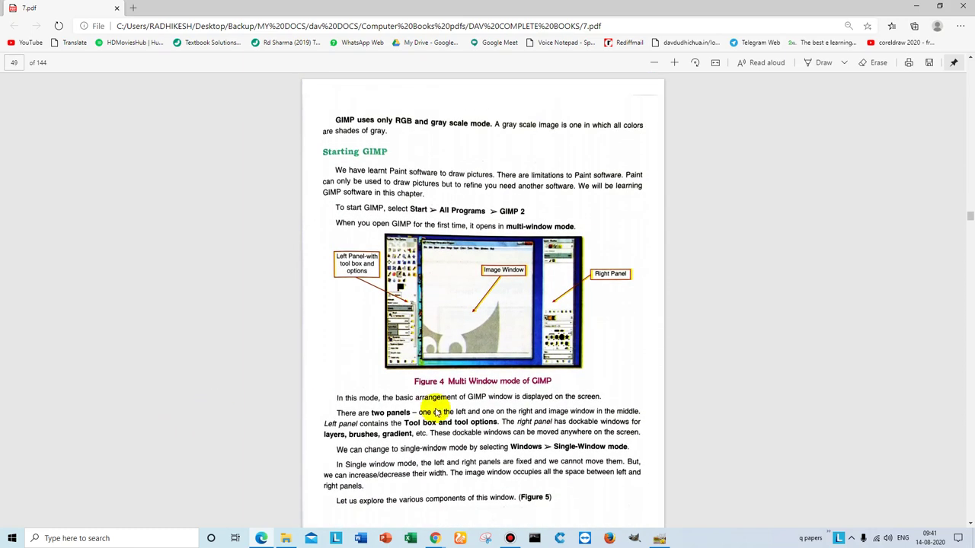
scroll(435, 409, down, 2)
scroll(438, 411, down, 2)
scroll(438, 411, down, 1)
scroll(438, 411, down, 1)
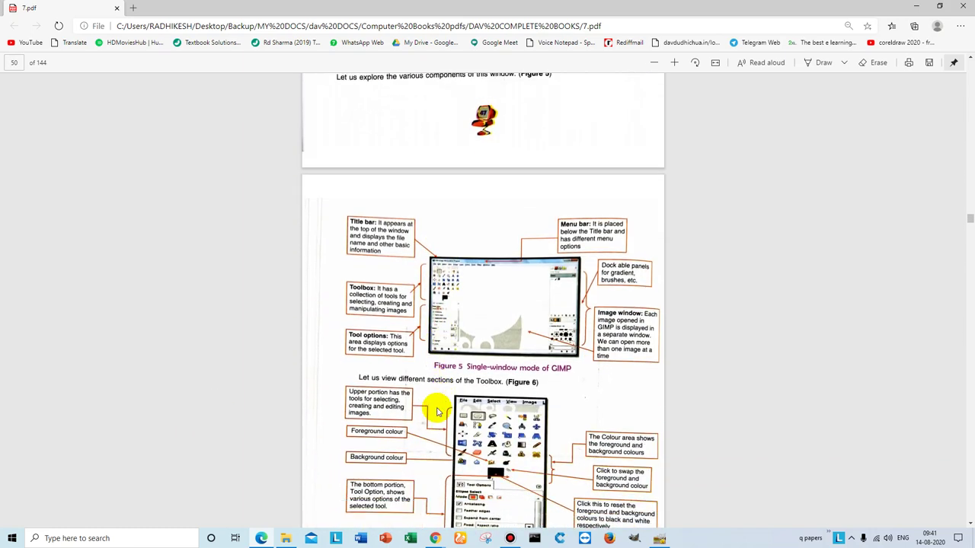
scroll(438, 412, down, 1)
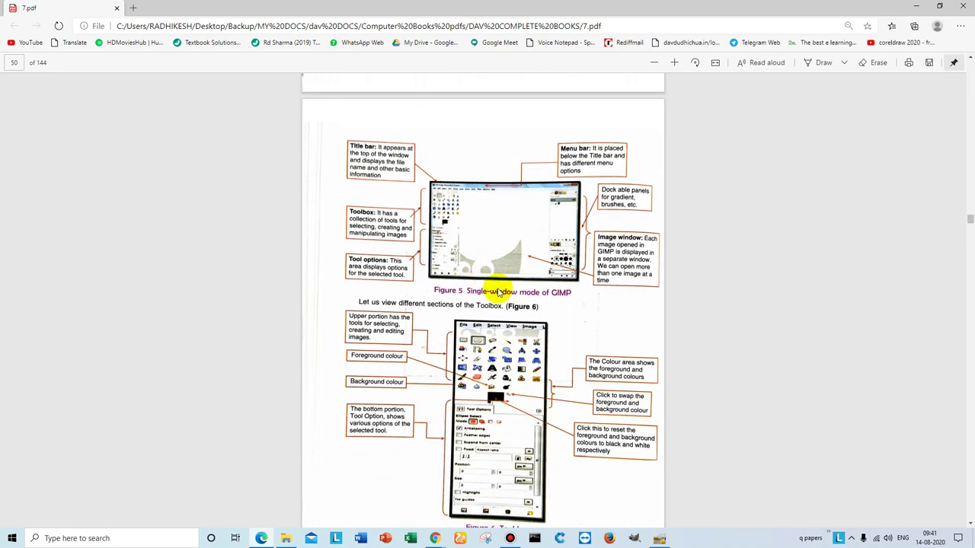
scroll(499, 312, down, 1)
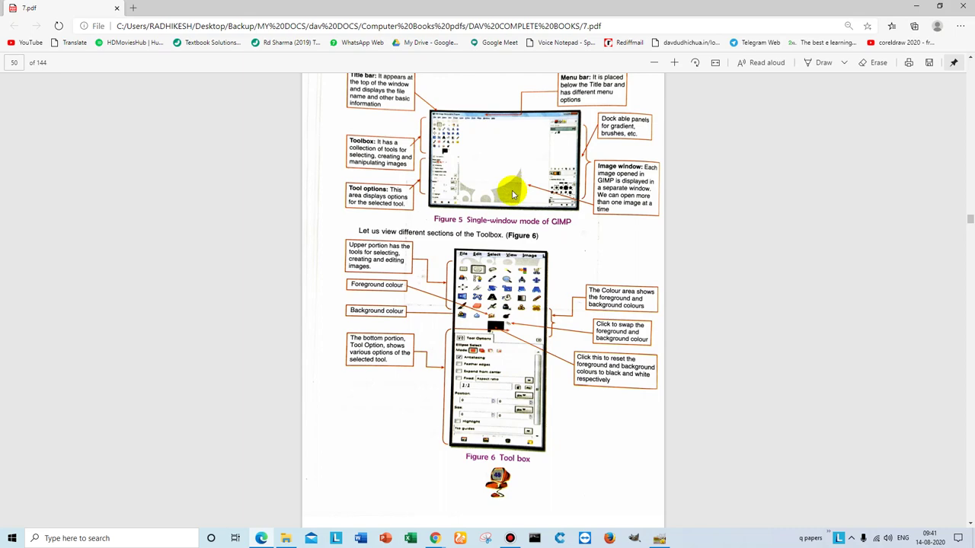
scroll(557, 305, up, 2)
scroll(559, 308, up, 4)
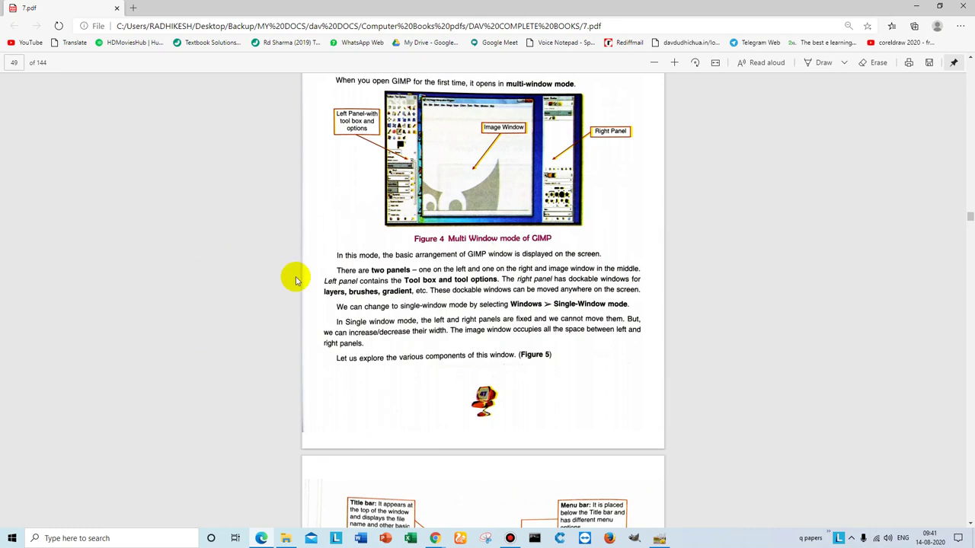
Scroll 7.pdf back to page 48's Introduction to GIMP and minimize Edge
scroll(331, 385, up, 2)
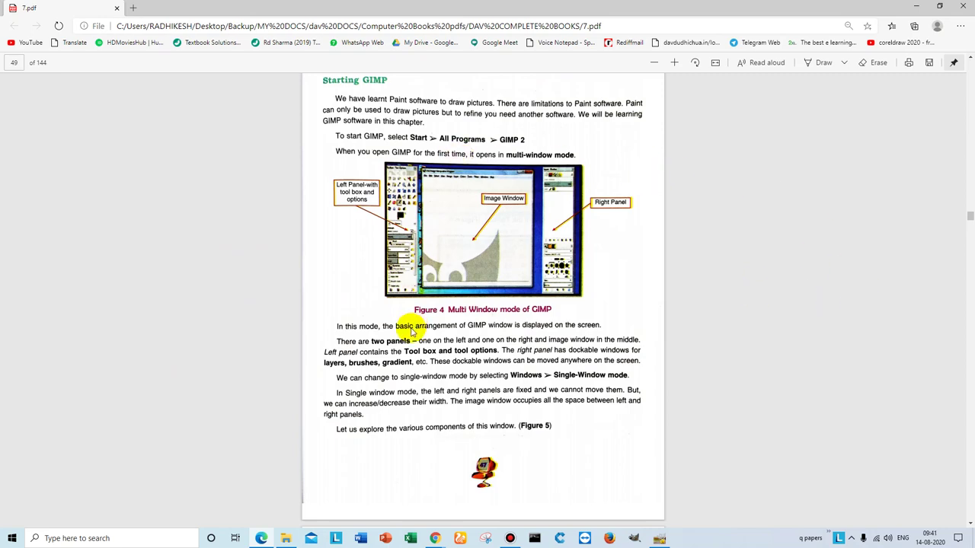
scroll(412, 332, up, 5)
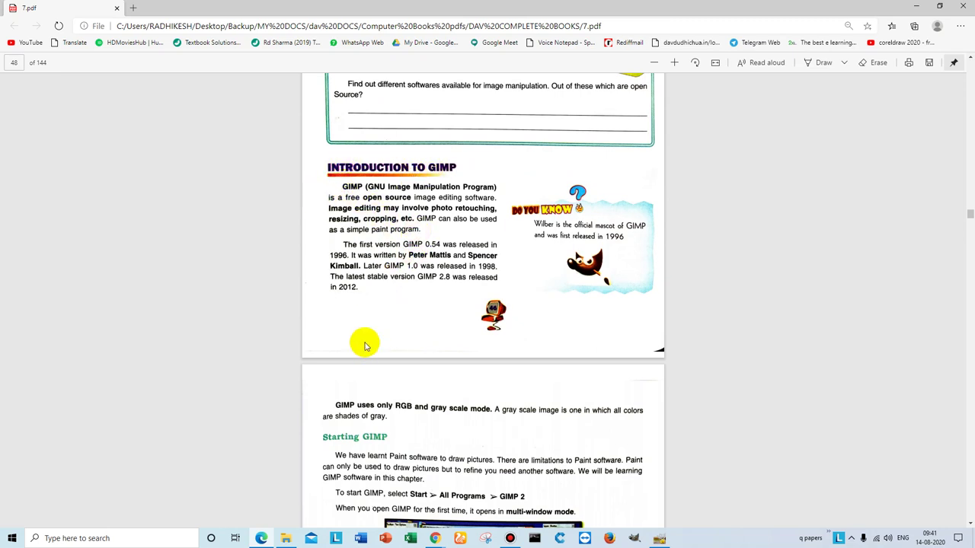
scroll(370, 350, down, 3)
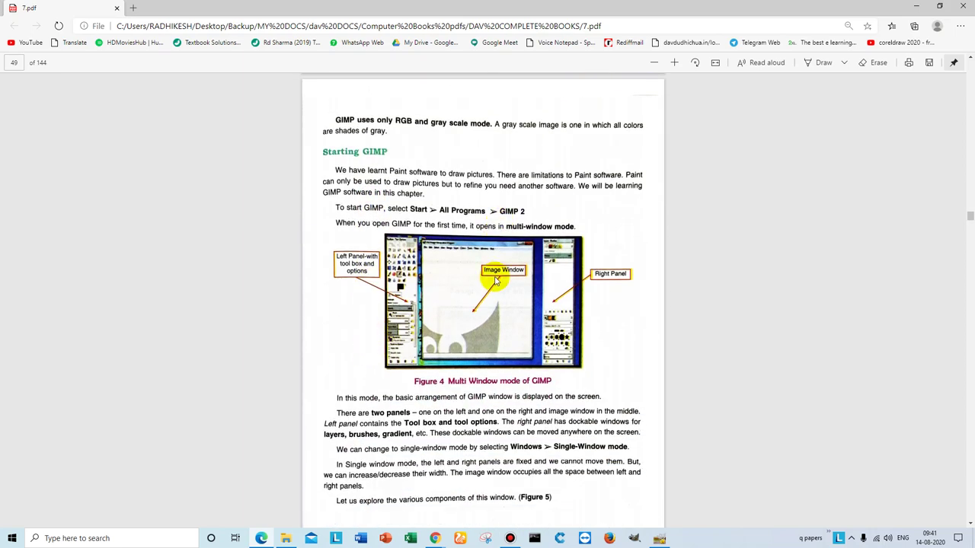
scroll(466, 303, down, 3)
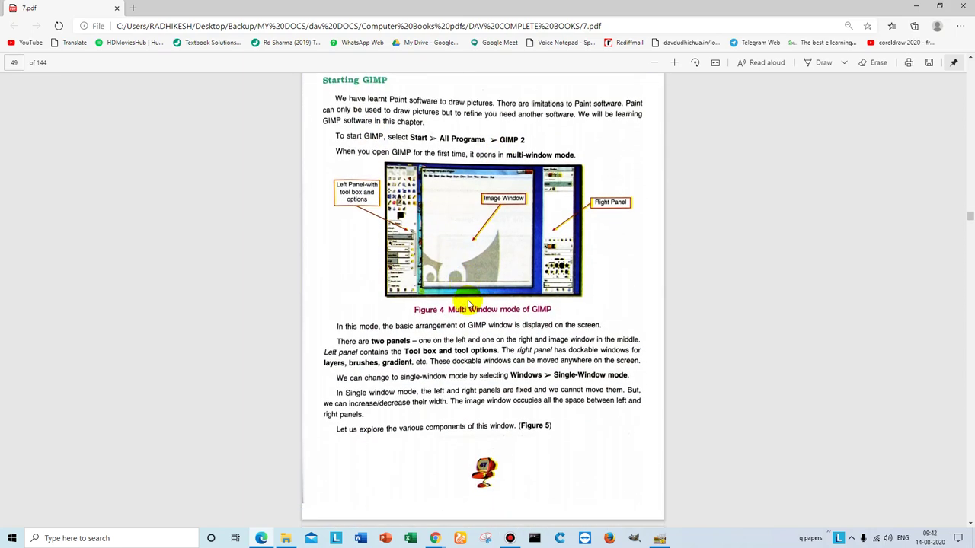
scroll(468, 294, down, 2)
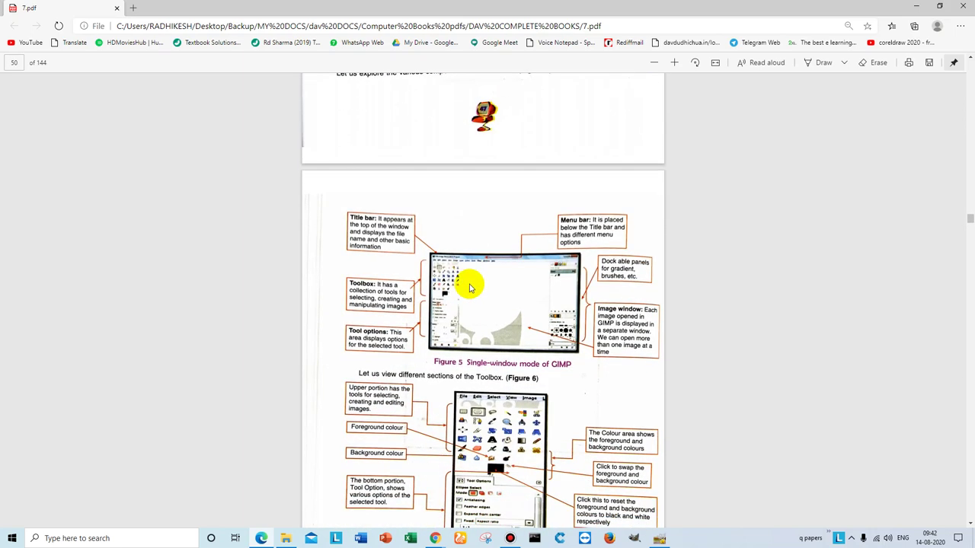
scroll(470, 288, down, 1)
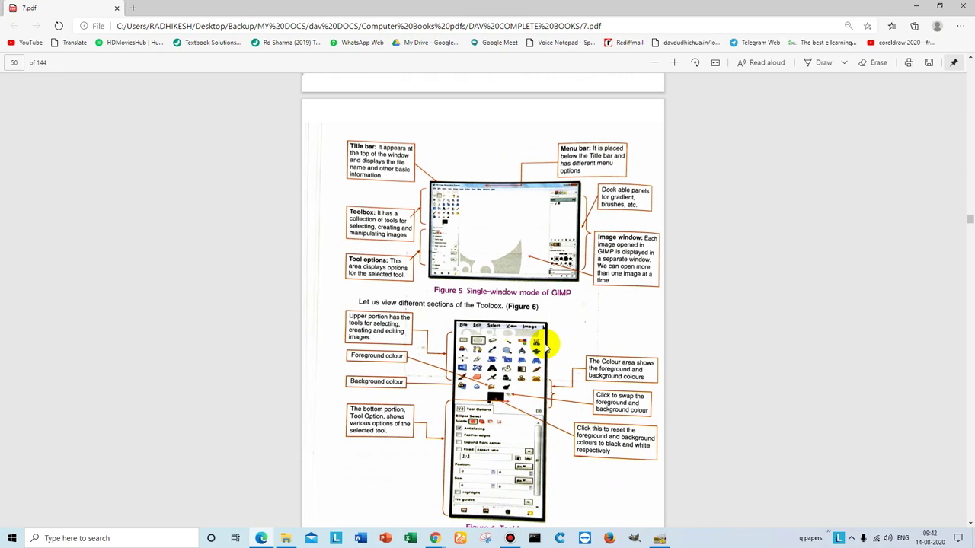
scroll(545, 348, down, 5)
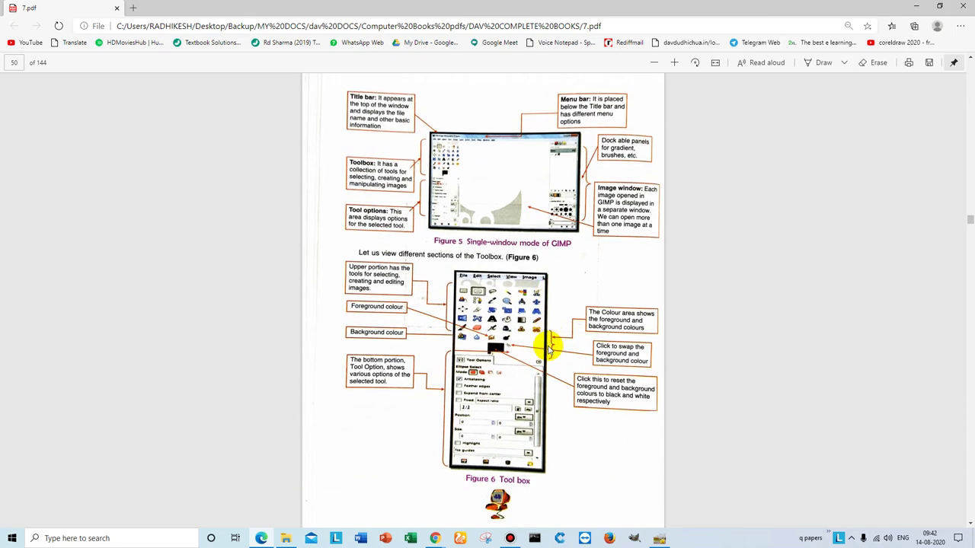
scroll(550, 350, down, 2)
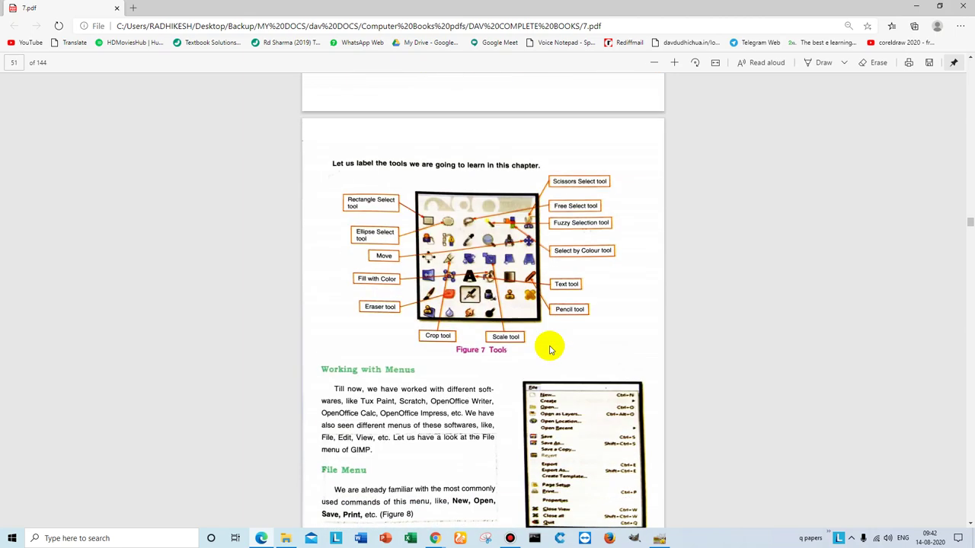
scroll(468, 365, down, 1)
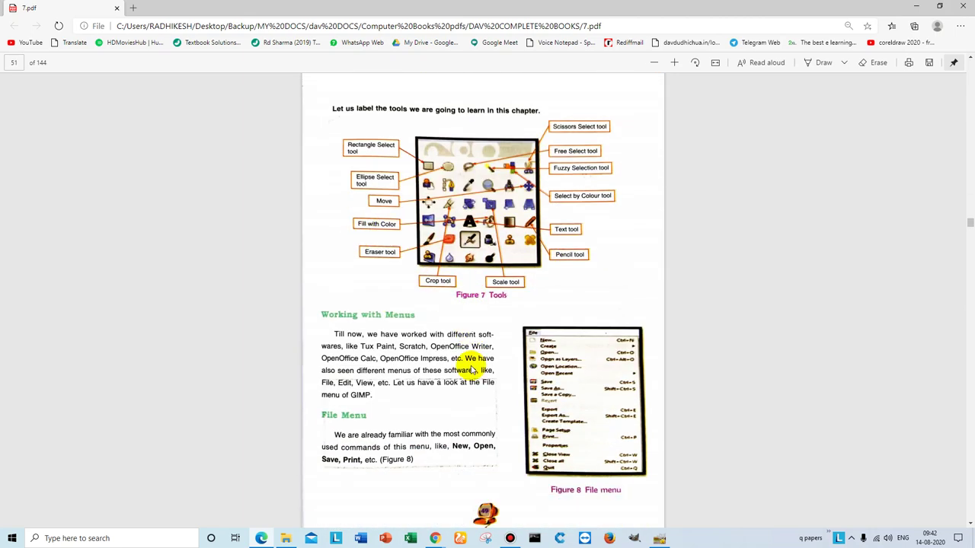
scroll(469, 370, down, 1)
scroll(468, 370, up, 1)
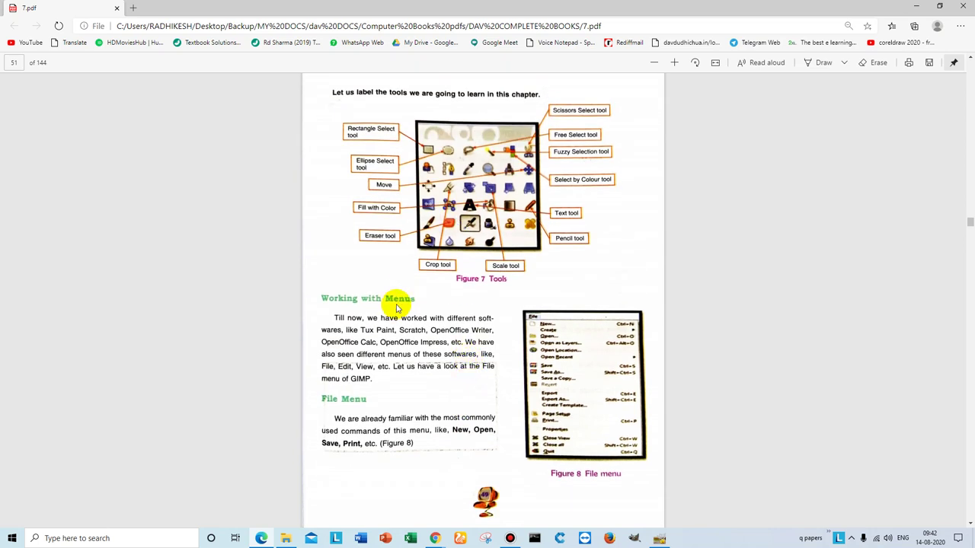
scroll(404, 327, up, 1)
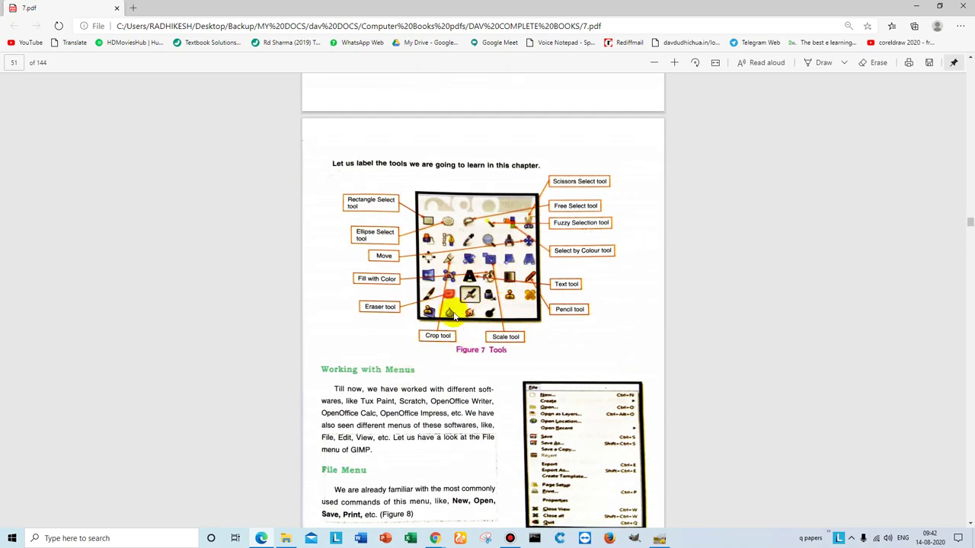
scroll(445, 335, up, 1)
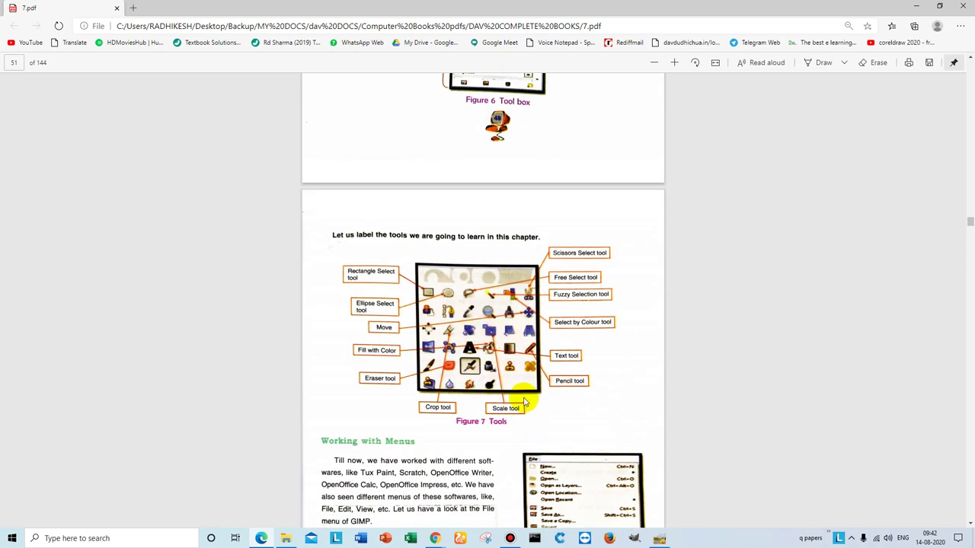
scroll(488, 427, up, 4)
scroll(487, 428, up, 1)
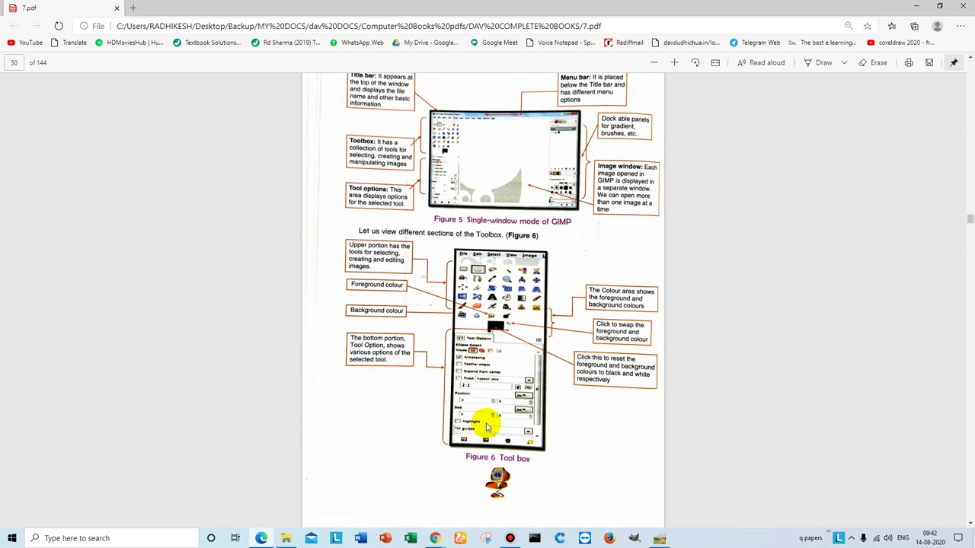
scroll(487, 428, up, 1)
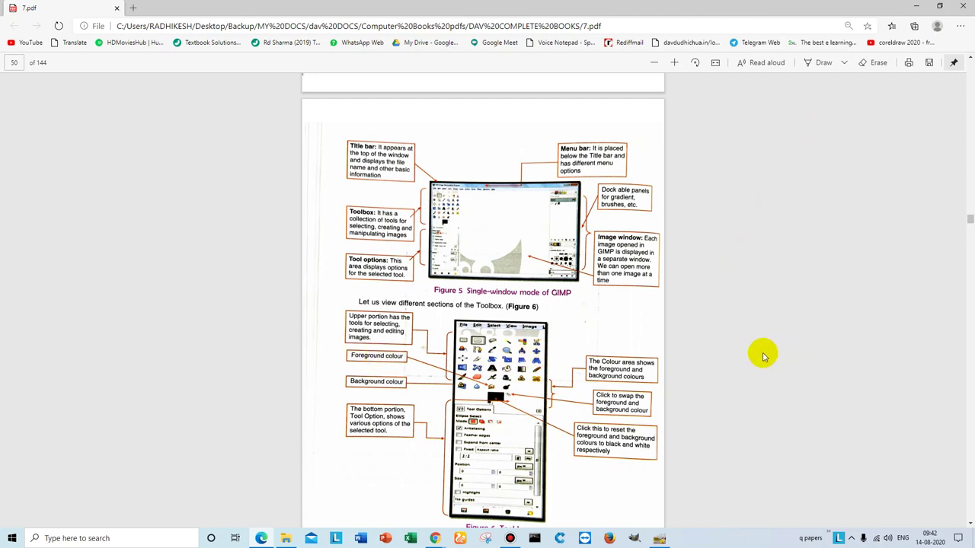
scroll(749, 371, up, 4)
scroll(749, 371, up, 3)
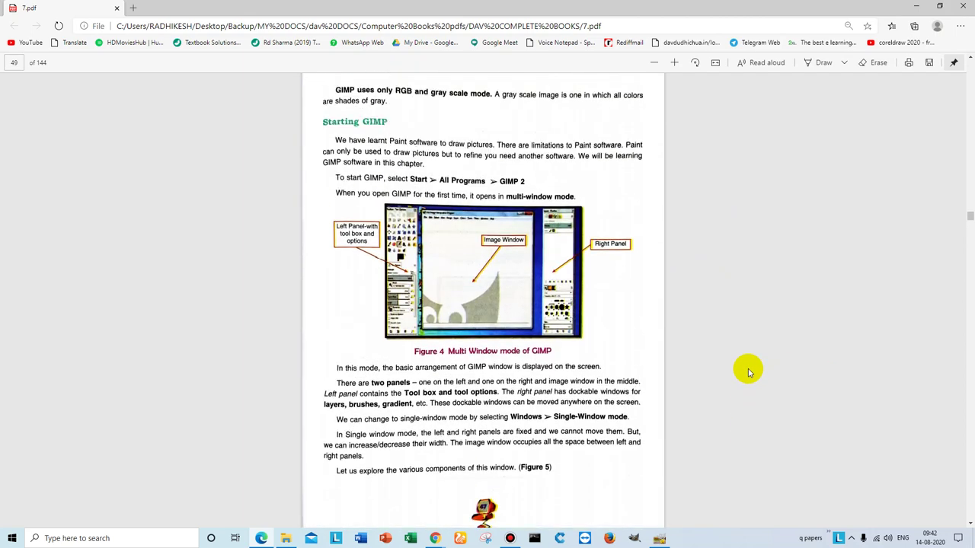
scroll(748, 372, up, 2)
scroll(748, 371, up, 4)
scroll(749, 373, up, 1)
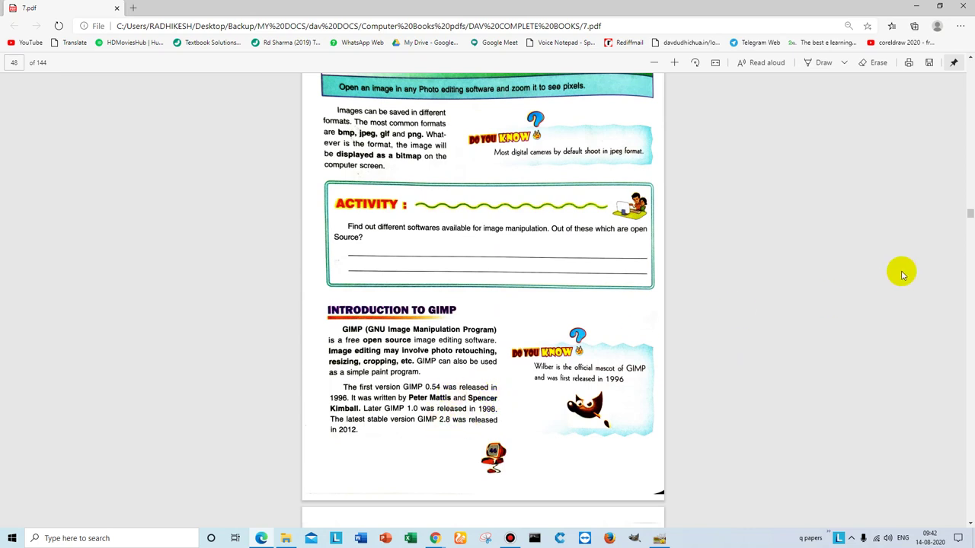
click(916, 7)
Restore GIMP, resize and reposition its window, then maximize it again
right_click(382, 251)
click(658, 499)
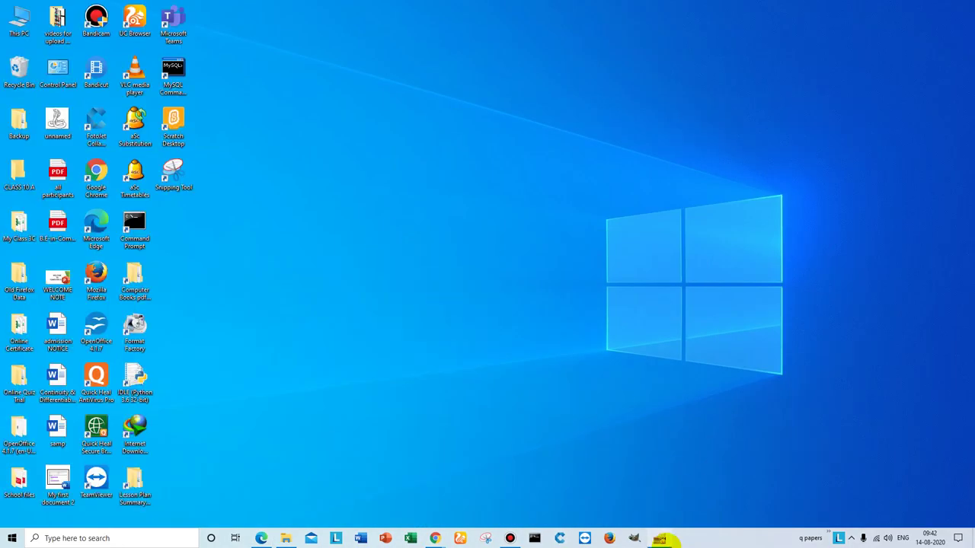
click(659, 538)
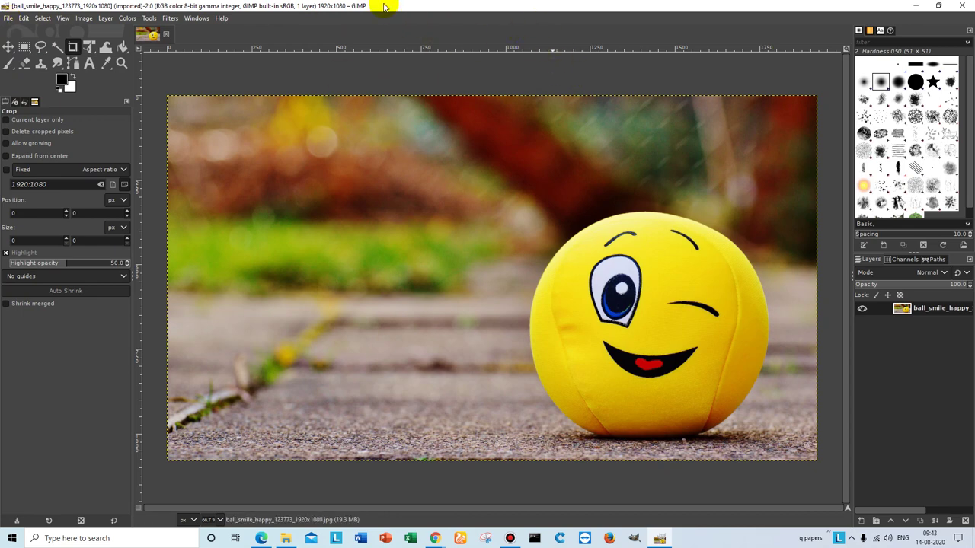
mouse_move(385, 6)
mouse_down()
mouse_move(588, 57)
mouse_move(602, 41)
mouse_up()
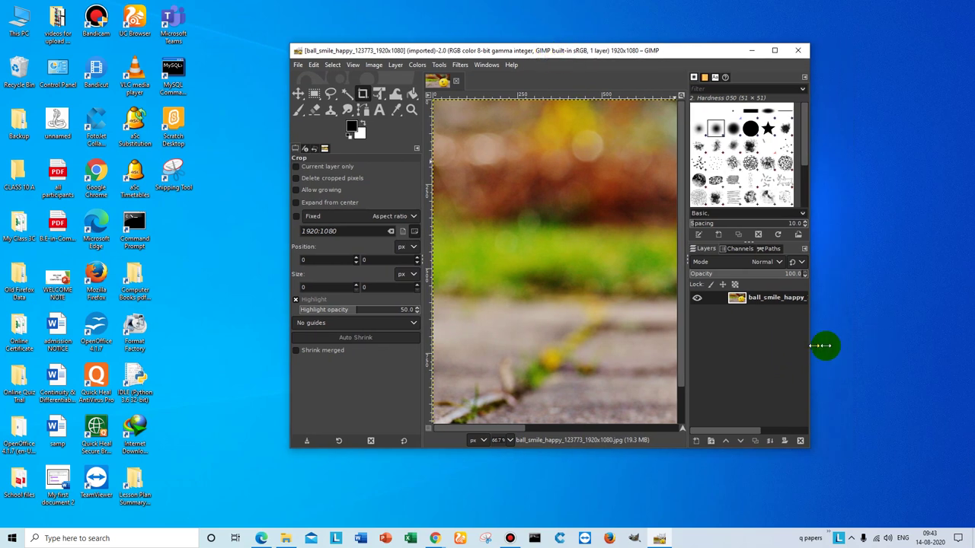
drag(820, 346, 921, 348)
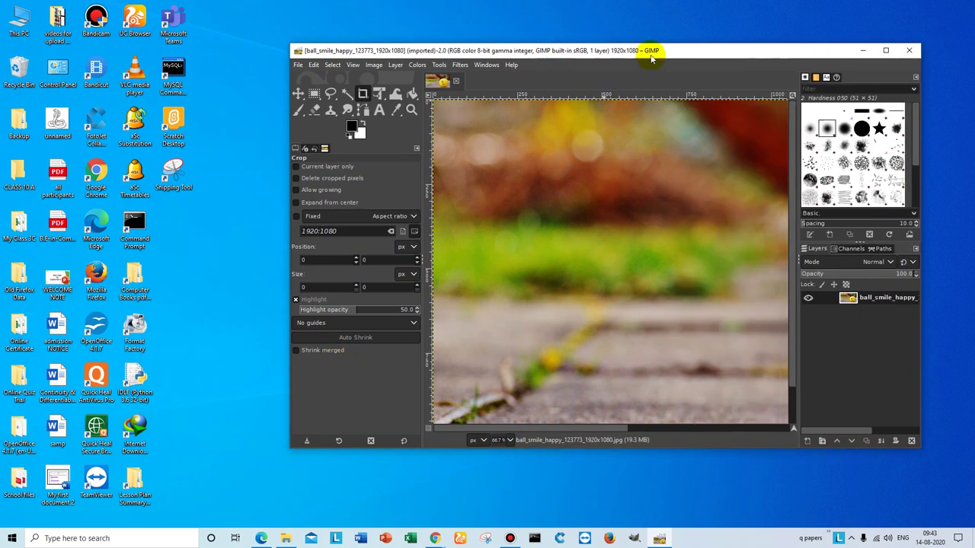
click(885, 50)
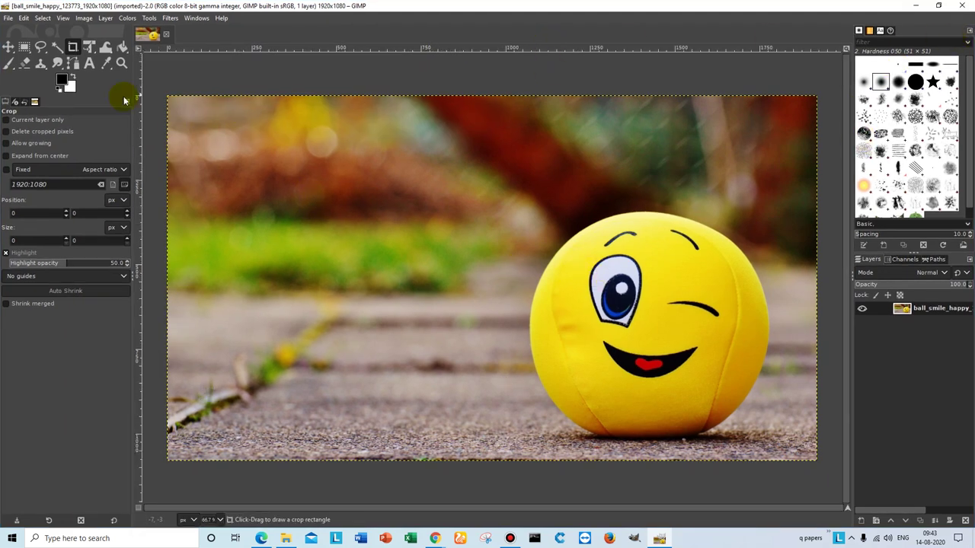
Close the smiling ball image and restore GIMP to a smaller window, refreshing the desktop
click(166, 33)
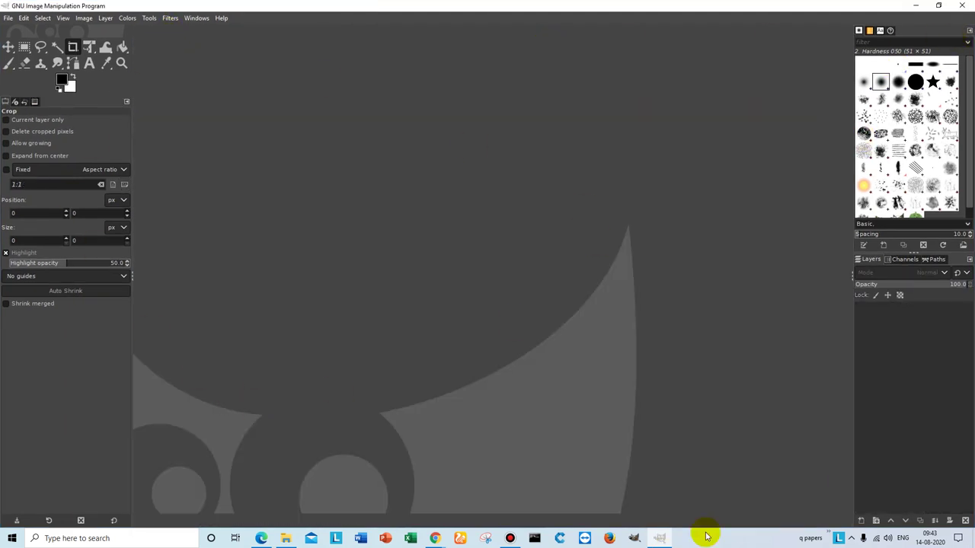
drag(358, 9, 614, 48)
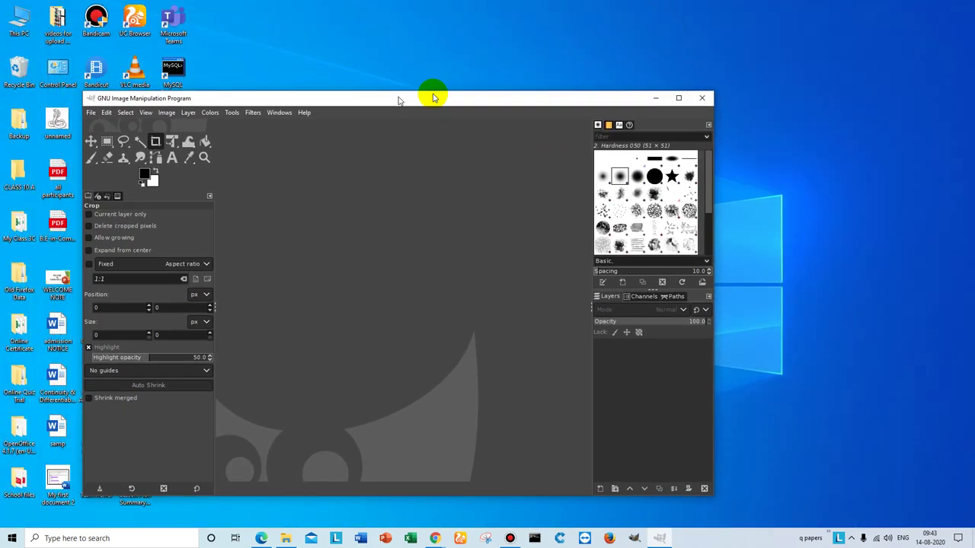
right_click(190, 262)
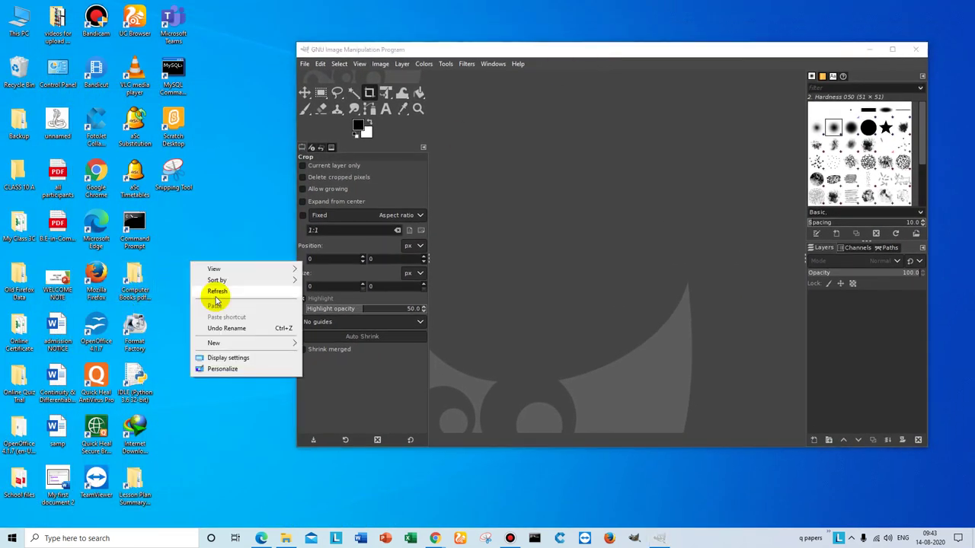
click(206, 294)
click(528, 49)
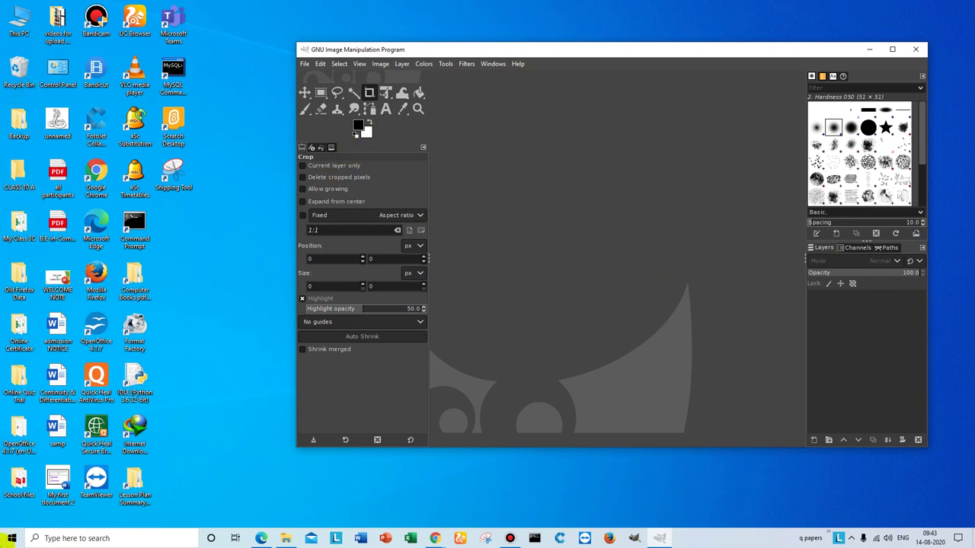
Open Backup > Pictures > Saved Pictures in a smaller Explorer window at the left
double_click(25, 132)
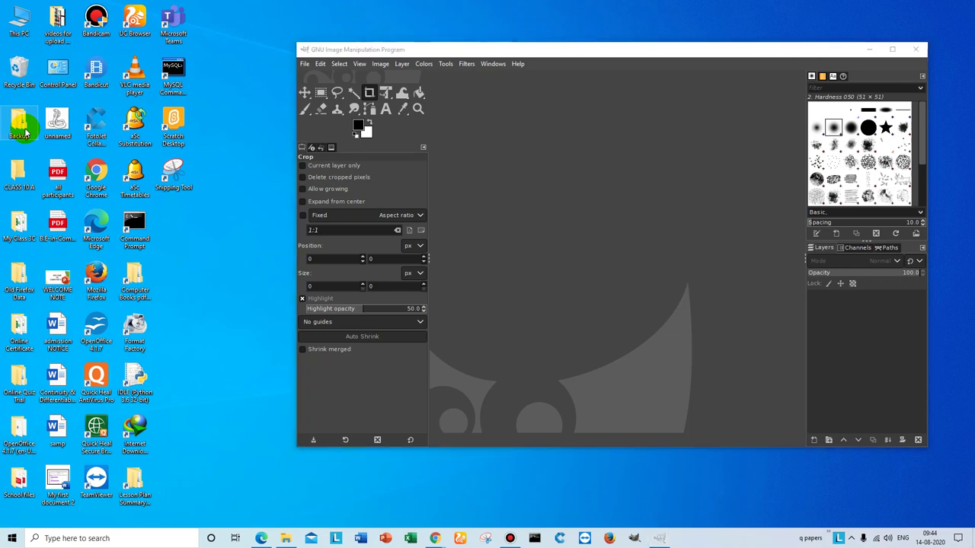
click(40, 156)
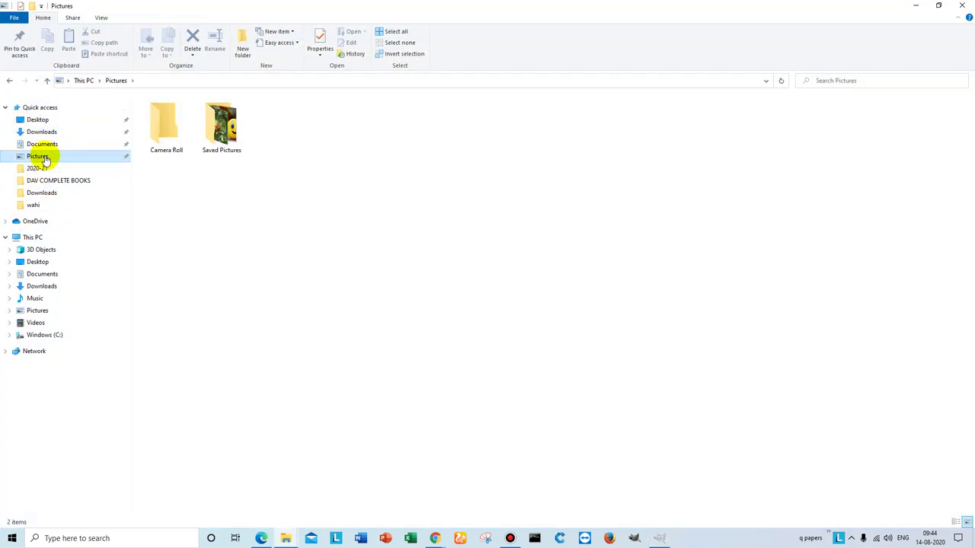
double_click(533, 4)
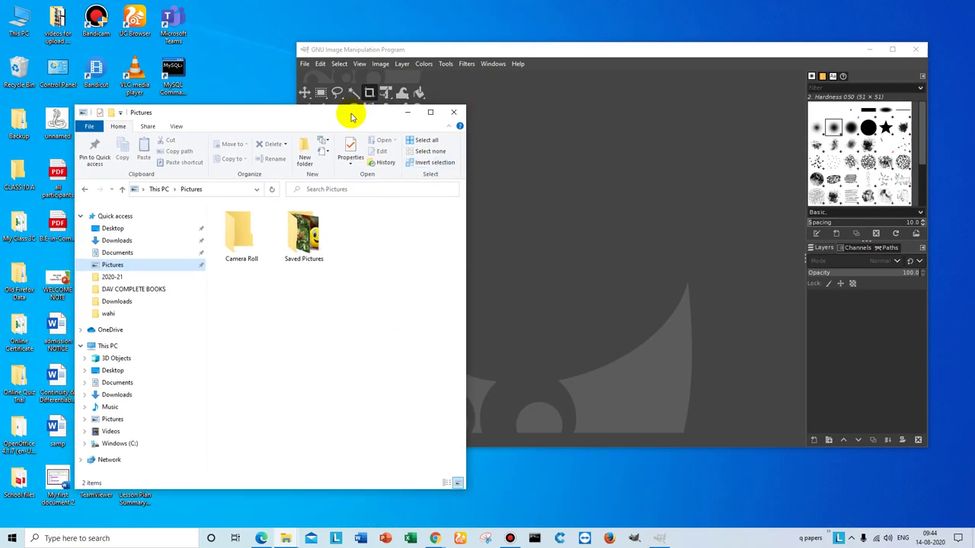
drag(348, 113, 308, 101)
drag(427, 266, 358, 268)
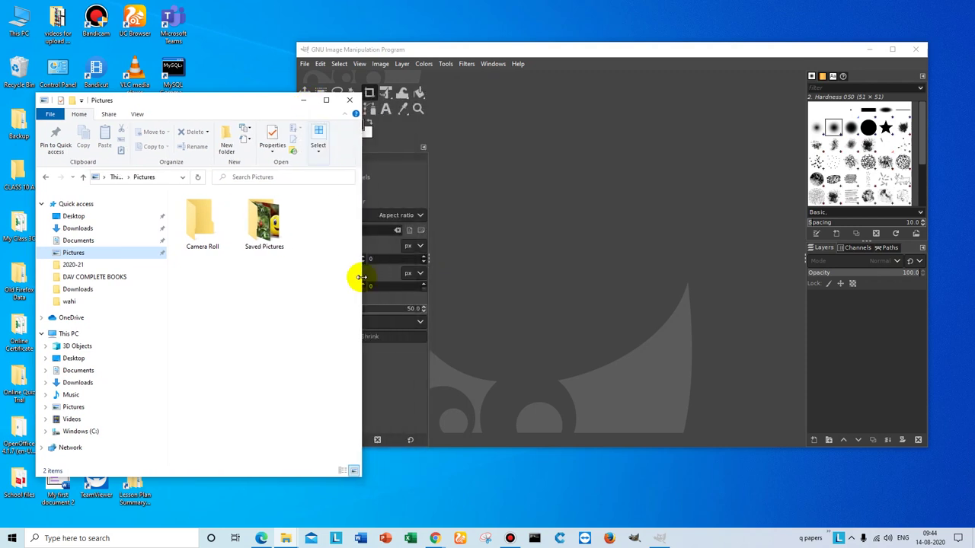
drag(209, 101, 182, 41)
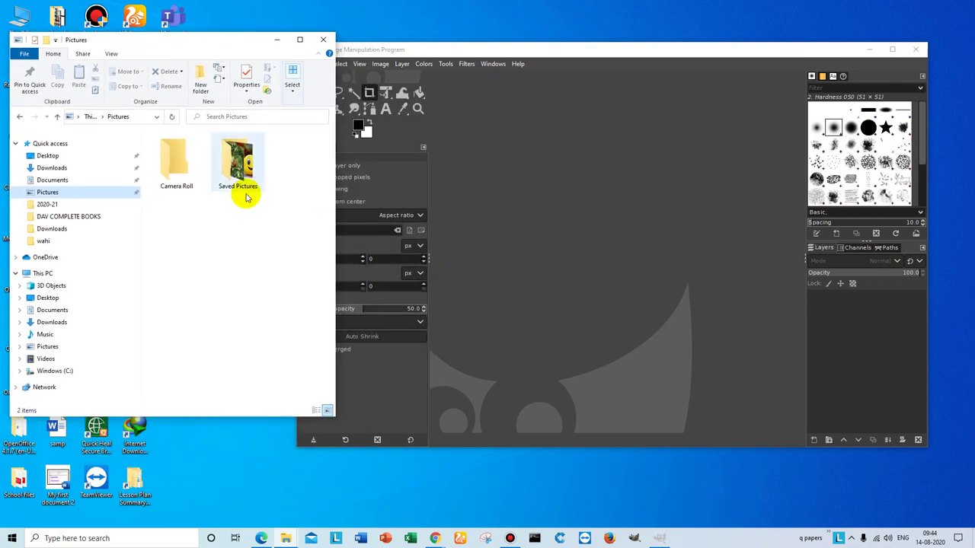
double_click(240, 172)
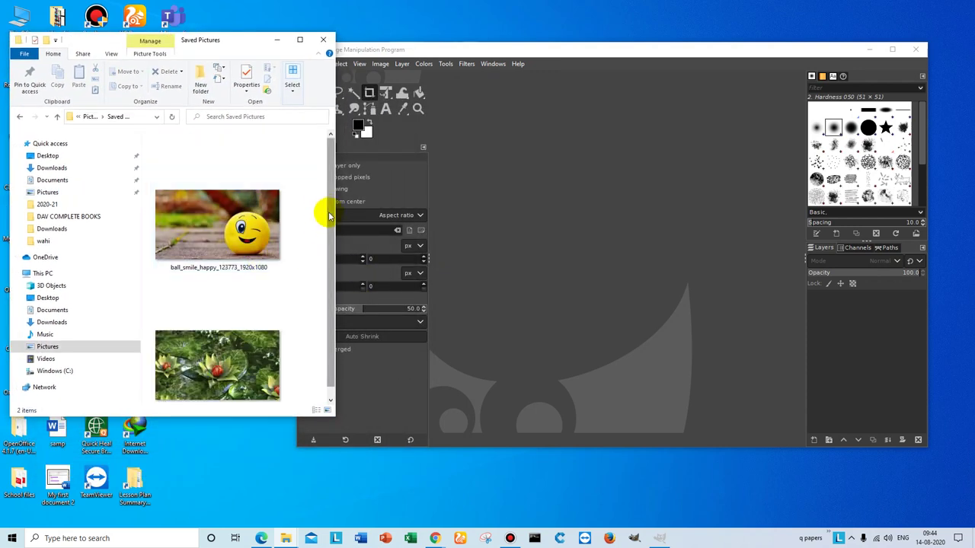
Drag the water_lily_lotus_flower_134572_1920x1080 photo from Explorer over GIMP's canvas
scroll(322, 213, down, 1)
drag(310, 287, 190, 144)
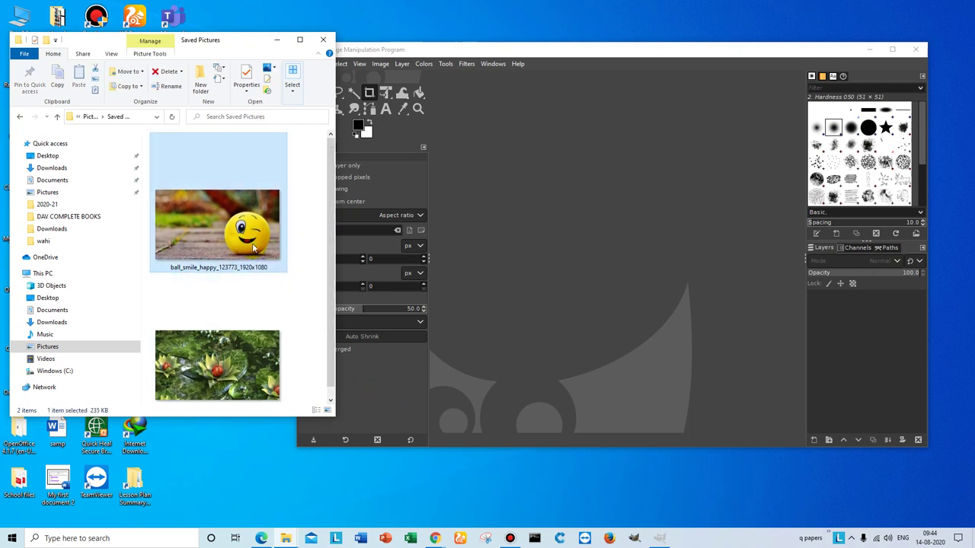
click(259, 323)
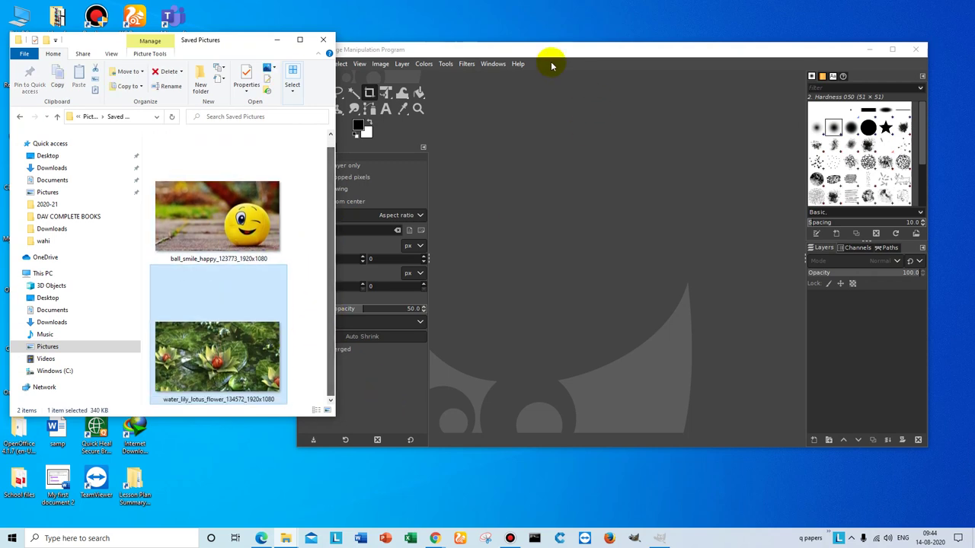
drag(541, 53, 583, 48)
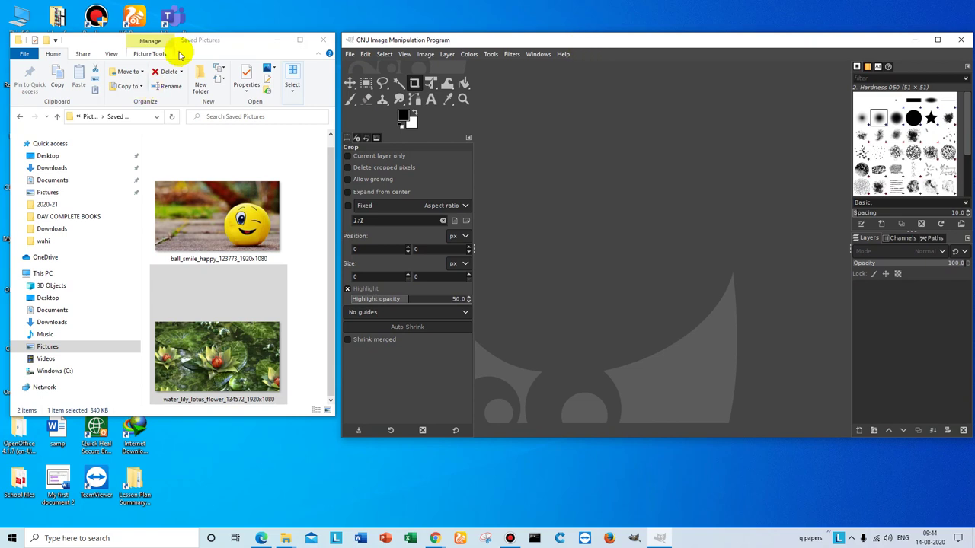
click(222, 41)
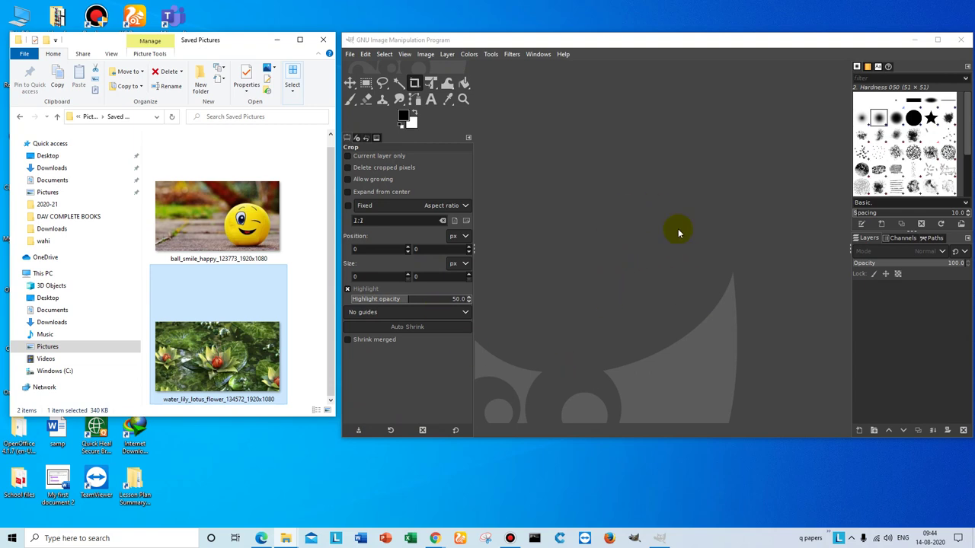
click(255, 438)
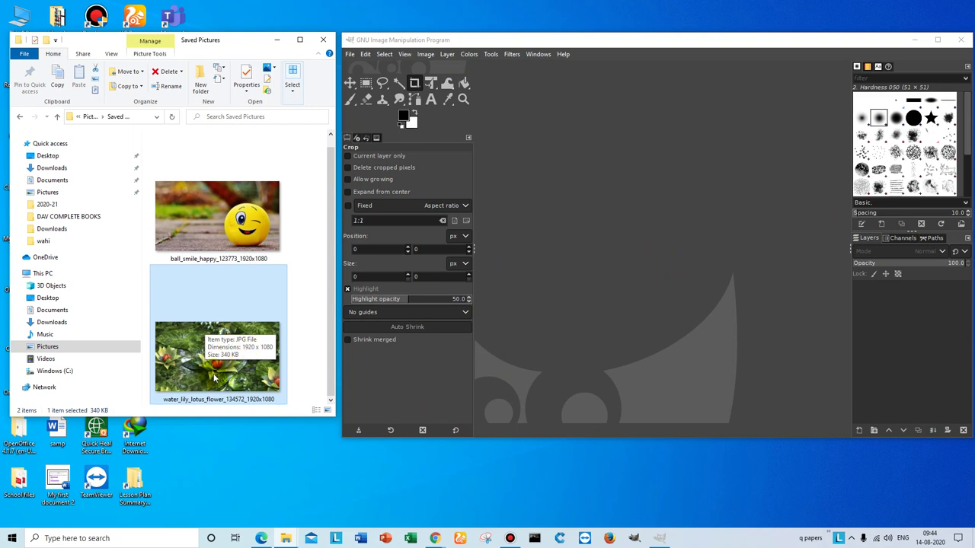
drag(215, 378, 293, 292)
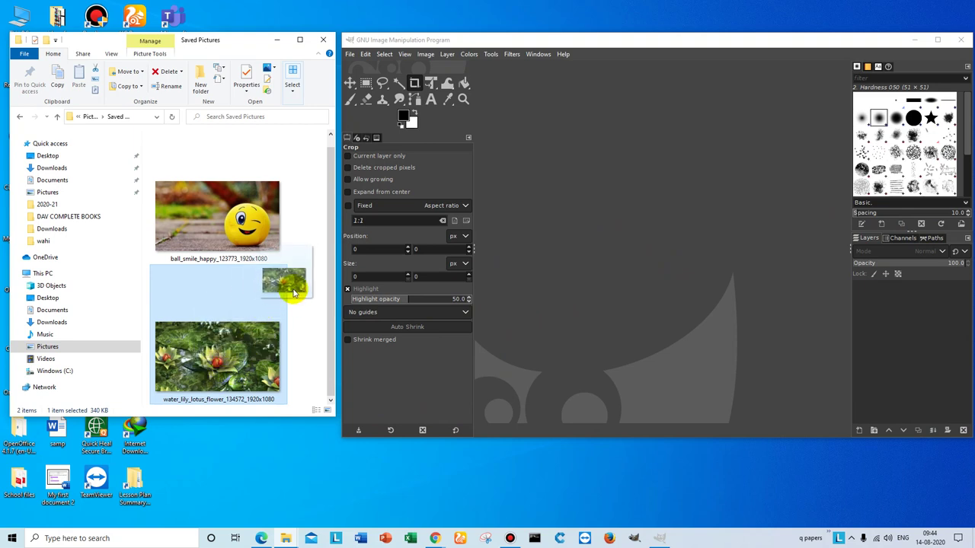
drag(293, 292, 618, 256)
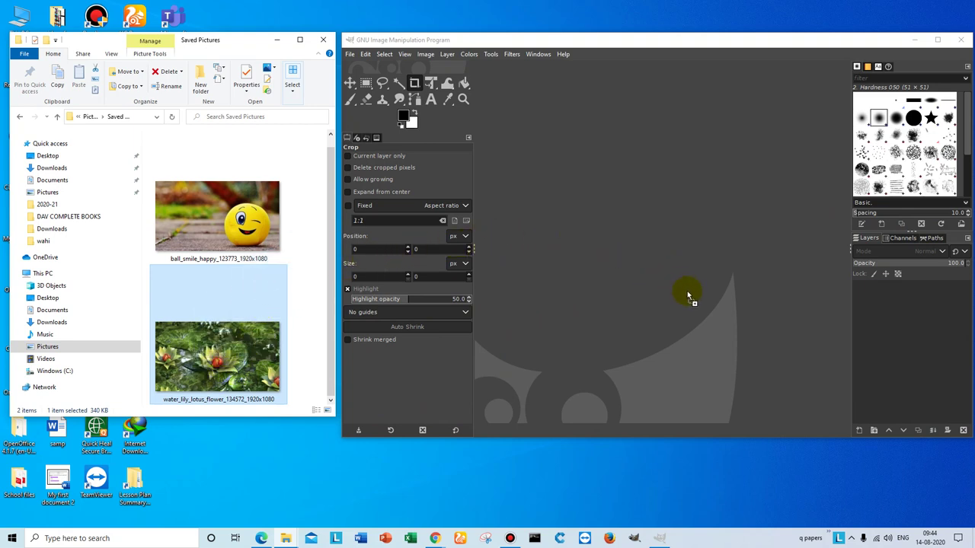
Drop the water lily photo into GIMP, maximize GIMP, then switch to Chrome's Google Meet window
drag(687, 291, 687, 292)
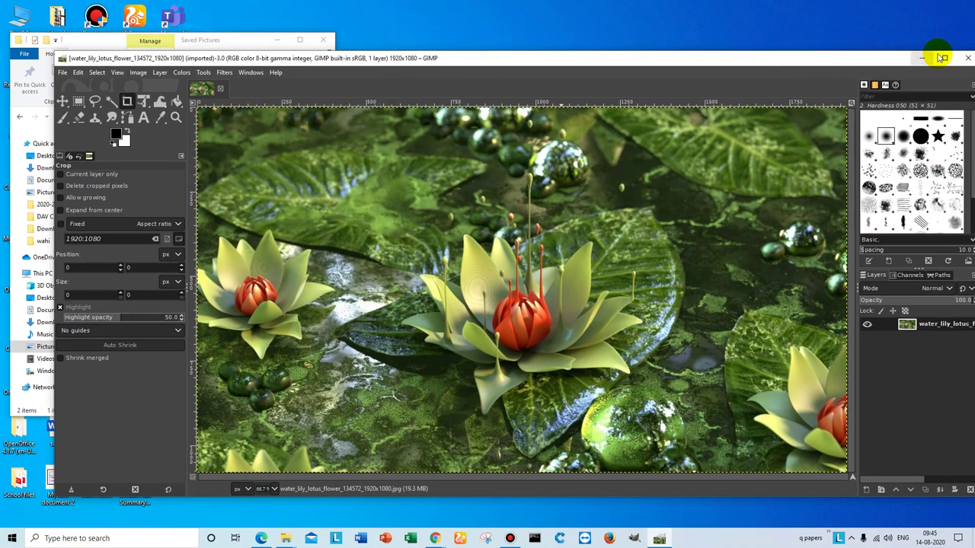
click(937, 50)
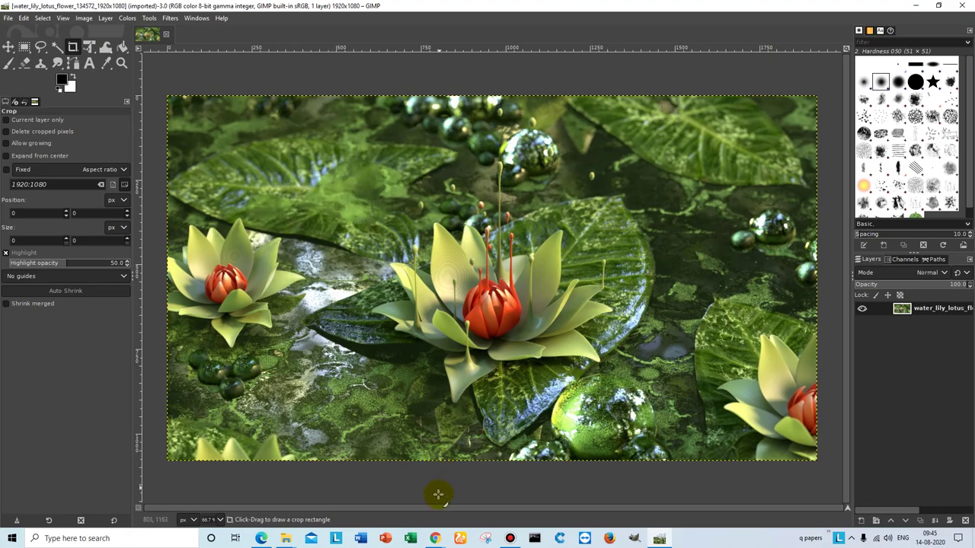
mouse_move(435, 539)
click(374, 491)
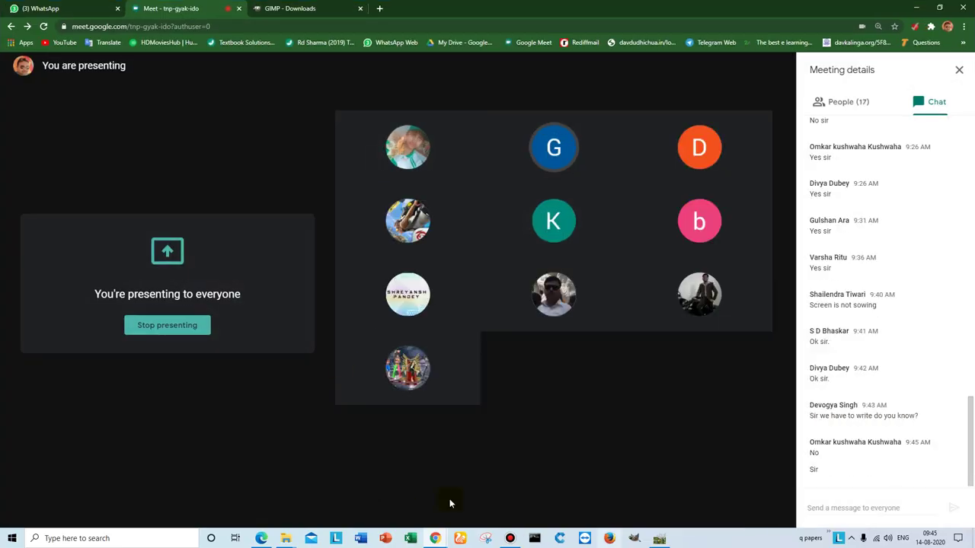